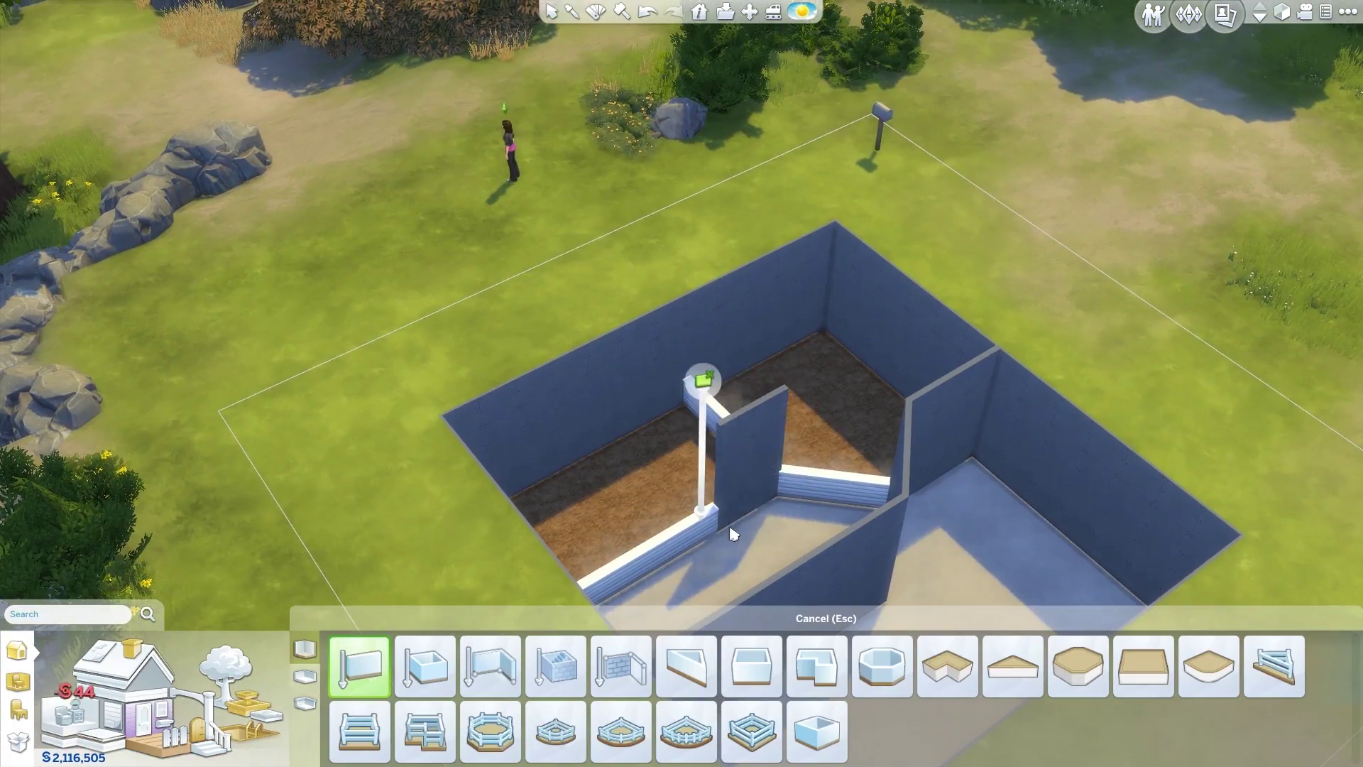
Paint a stone-tile path flanked by two flowered grass strips in the sunken courtyard
{"action": "scroll", "coordinate": [923, 403], "scroll_direction": "up", "scroll_amount": 3}
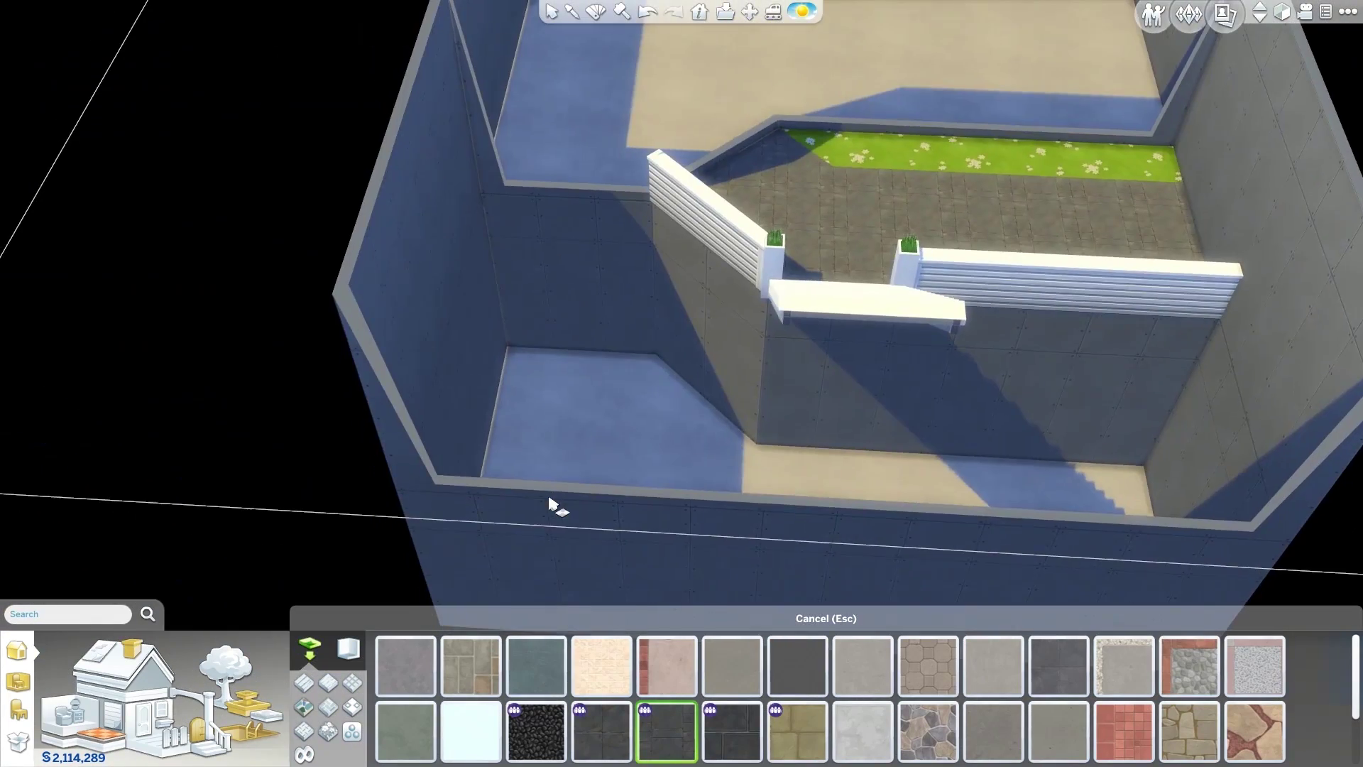
{"action": "scroll", "coordinate": [557, 505], "scroll_direction": "down", "scroll_amount": 5}
{"action": "scroll", "coordinate": [752, 462], "scroll_direction": "up", "scroll_amount": 3}
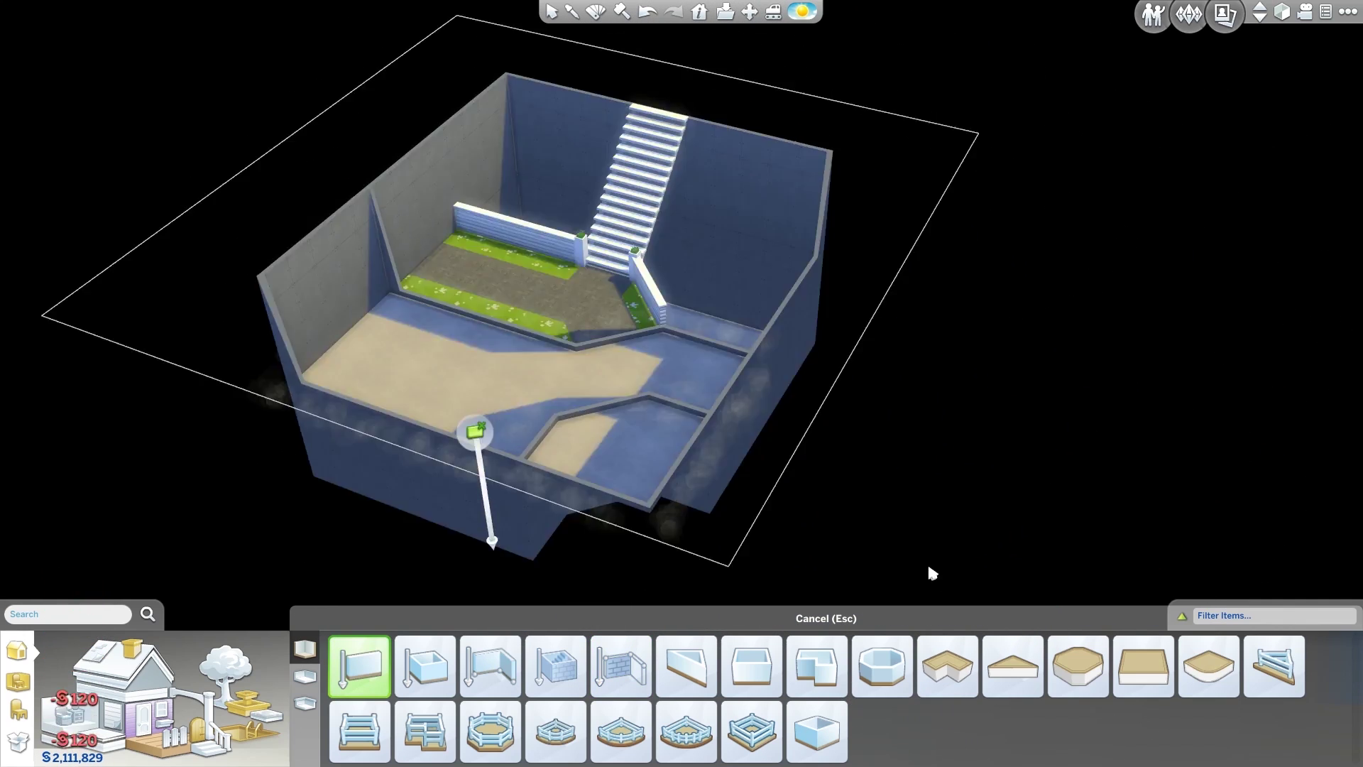
Apply a glass railing to the basement stairs
{"action": "left_click_drag", "start_coordinate": [930, 571], "coordinate": [896, 520]}
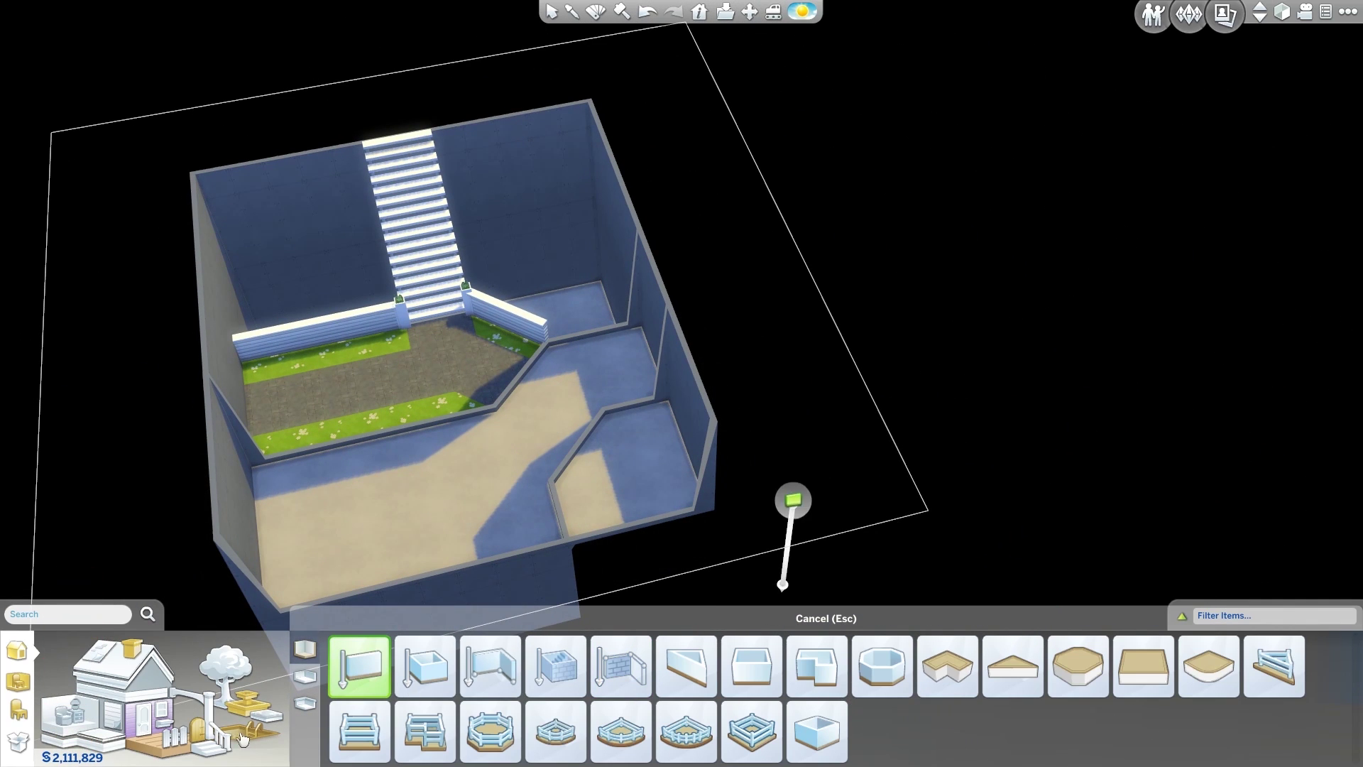
{"action": "left_click", "coordinate": [242, 740]}
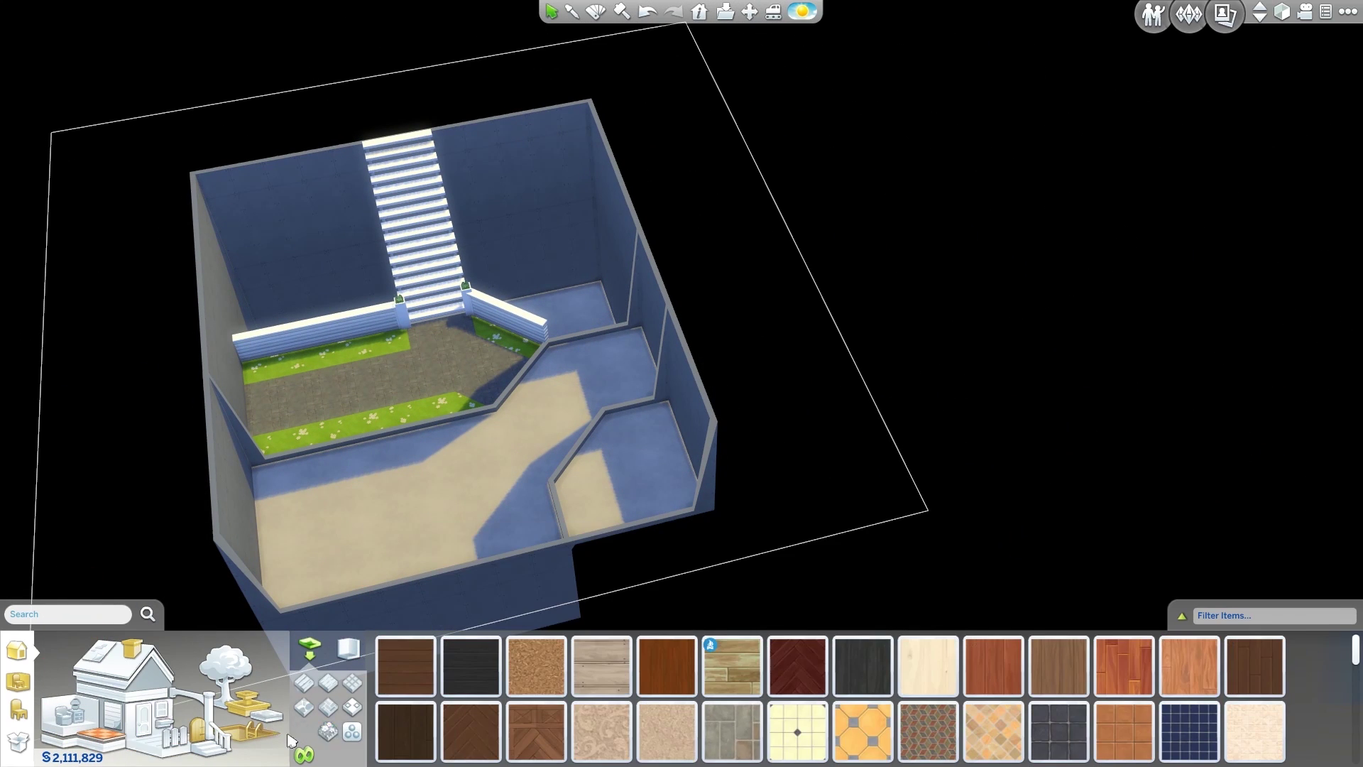
{"action": "left_click", "coordinate": [304, 684]}
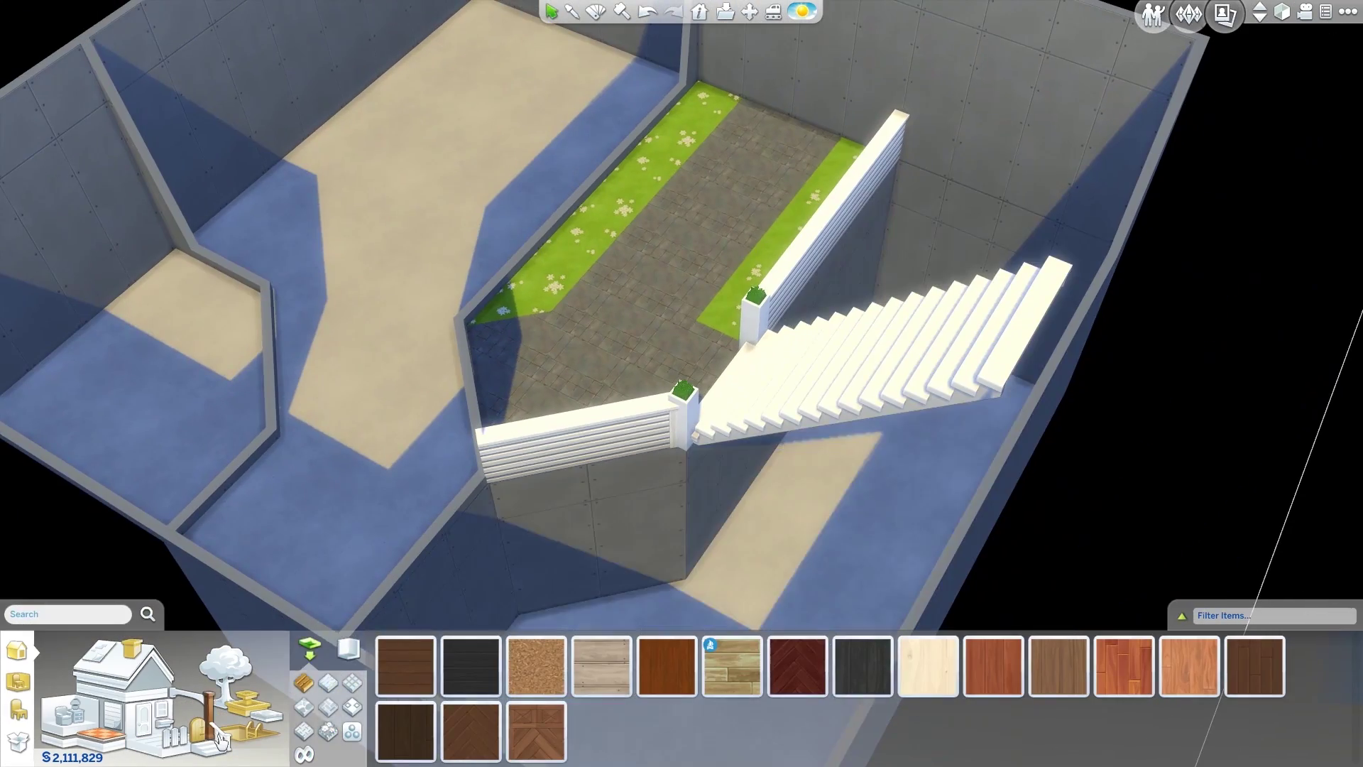
{"action": "left_click", "coordinate": [221, 742]}
{"action": "left_click", "coordinate": [1309, 665]}
{"action": "left_click", "coordinate": [393, 732]}
{"action": "left_click", "coordinate": [916, 436]}
{"action": "scroll", "coordinate": [646, 485], "scroll_direction": "down", "scroll_amount": 6}
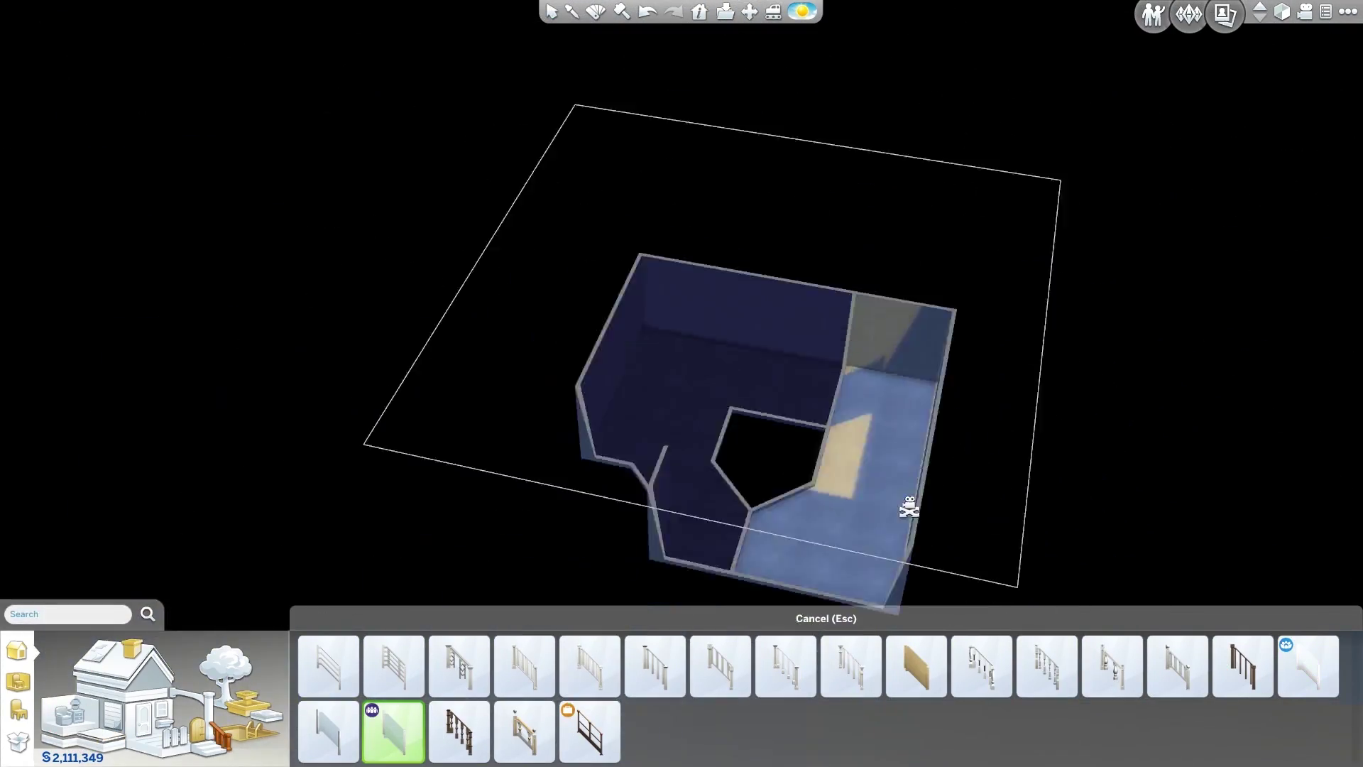
Draw short dividing walls forming angled alcoves beside the sunken garden
{"action": "key", "text": "ctrl+z"}
{"action": "key", "text": "ctrl+z"}
{"action": "scroll", "coordinate": [757, 500], "scroll_direction": "up", "scroll_amount": 3}
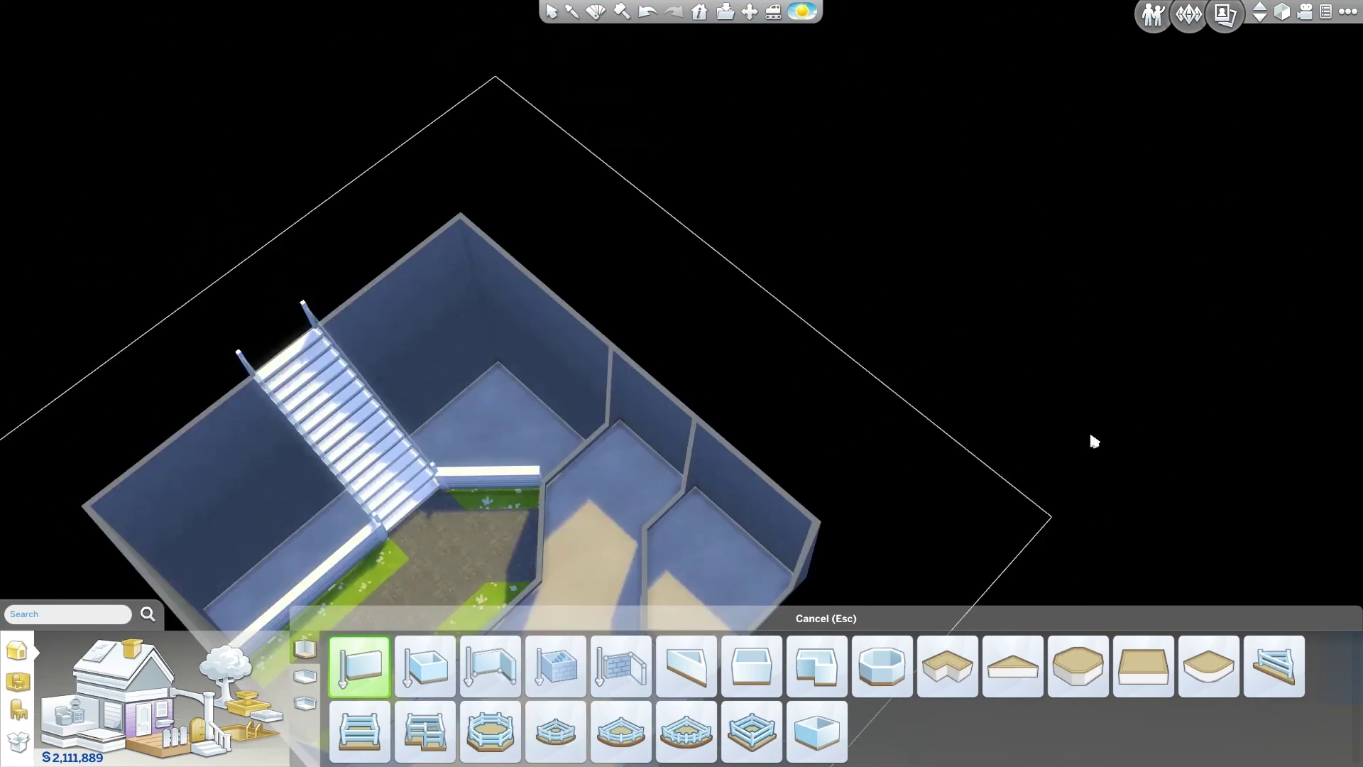
{"action": "left_click_drag", "start_coordinate": [622, 446], "coordinate": [651, 437]}
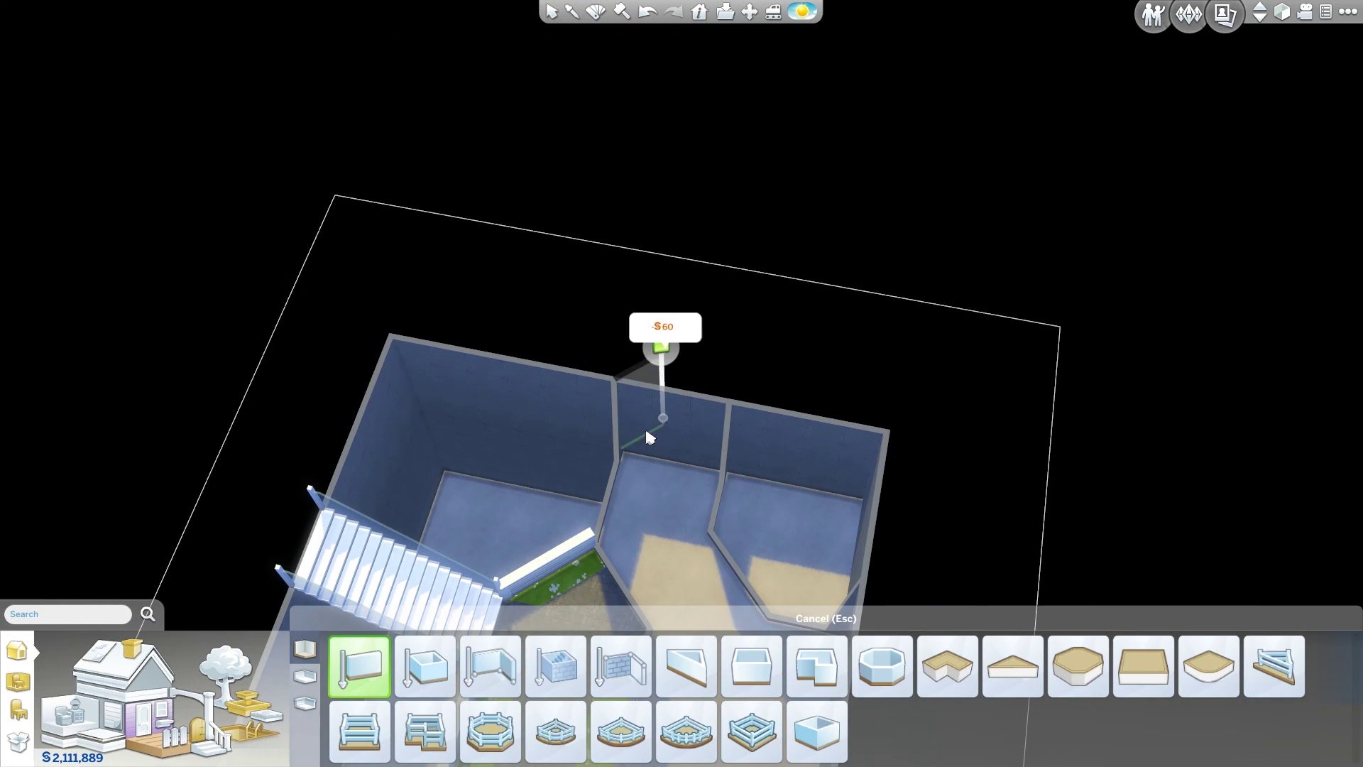
{"action": "key", "text": "period"}
{"action": "mouse_move", "coordinate": [706, 393]}
{"action": "left_mouse_down"}
{"action": "mouse_move", "coordinate": [664, 345]}
{"action": "mouse_move", "coordinate": [479, 465]}
{"action": "left_mouse_up"}
{"action": "key", "text": "period"}
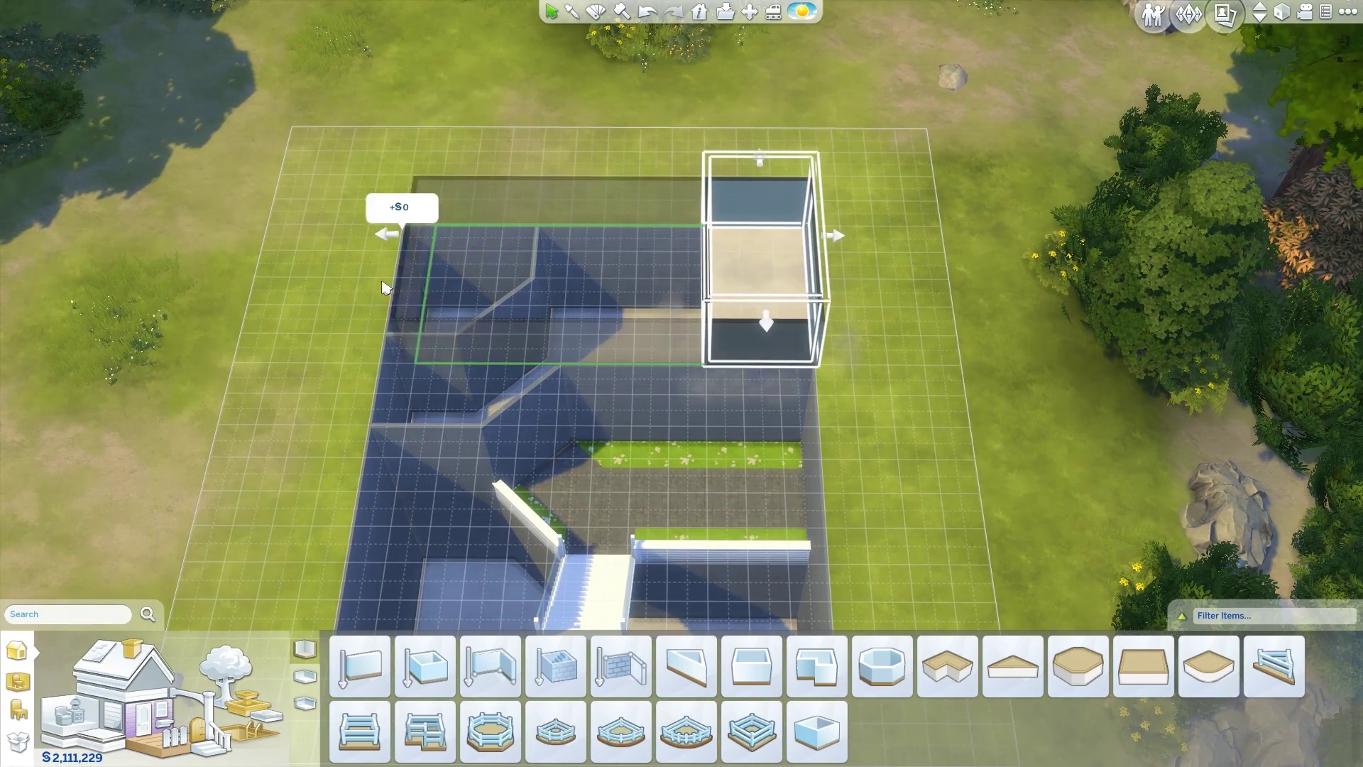
Place a T-shaped ground-level floor over the basement, leaving the courtyard open
{"action": "left_click_drag", "start_coordinate": [382, 288], "coordinate": [383, 288]}
{"action": "key", "text": "period"}
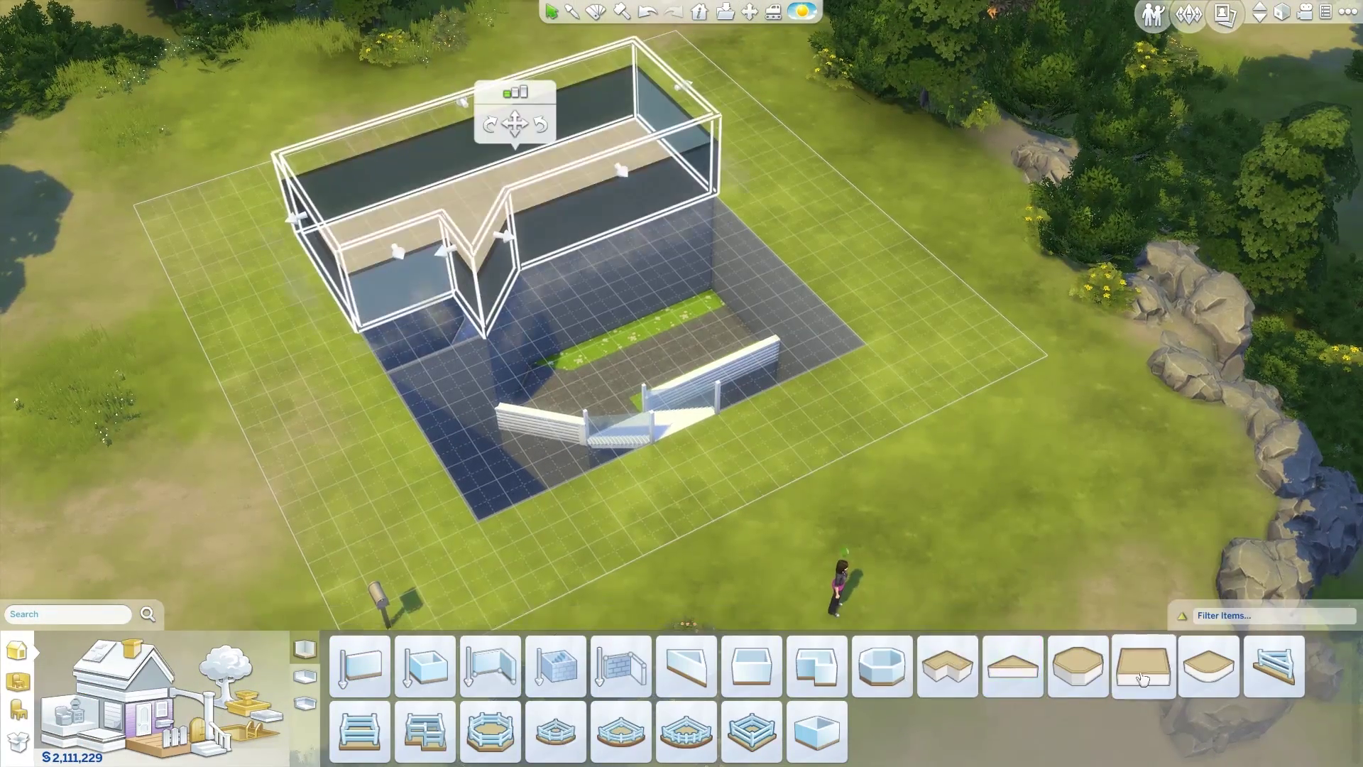
{"action": "key", "text": "period"}
{"action": "key", "text": "period"}
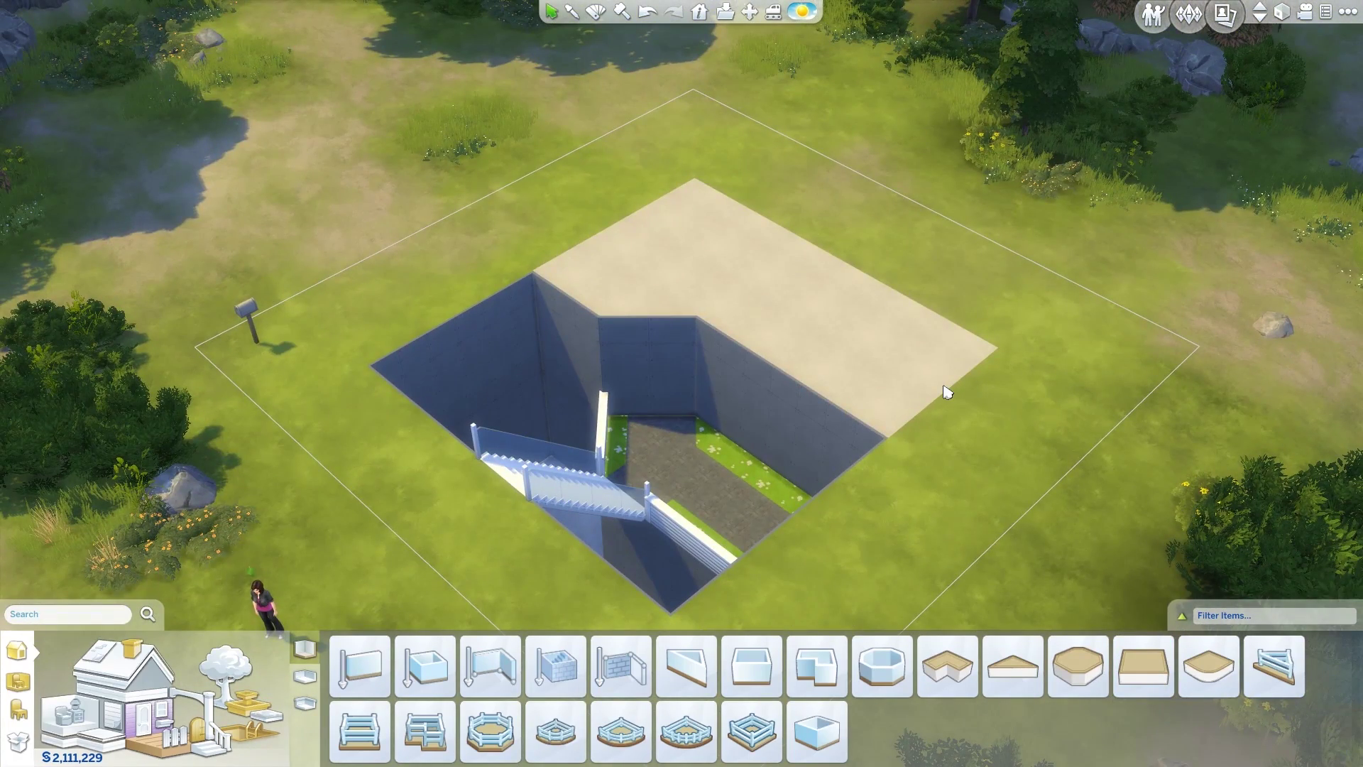
{"action": "scroll", "coordinate": [988, 433], "scroll_direction": "up", "scroll_amount": 2}
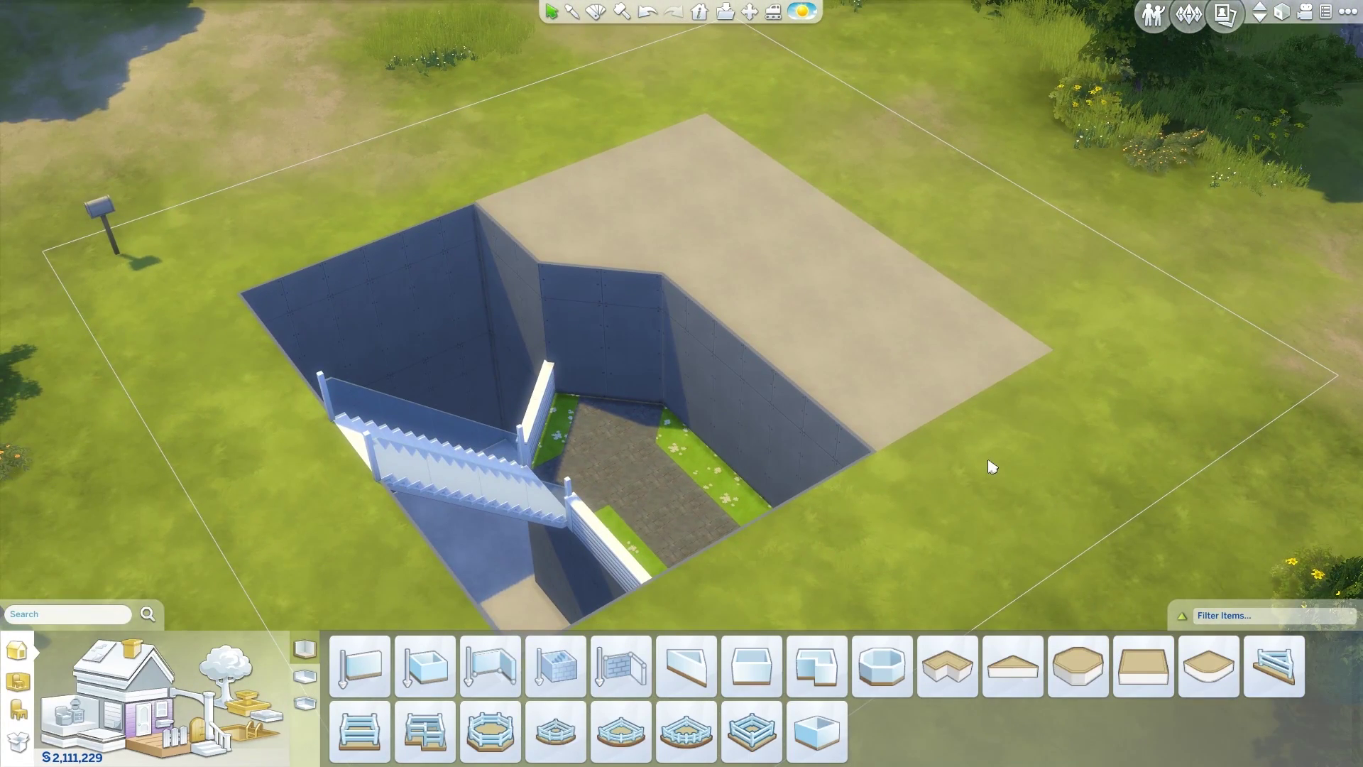
{"action": "left_click", "coordinate": [797, 268]}
{"action": "key", "text": "period"}
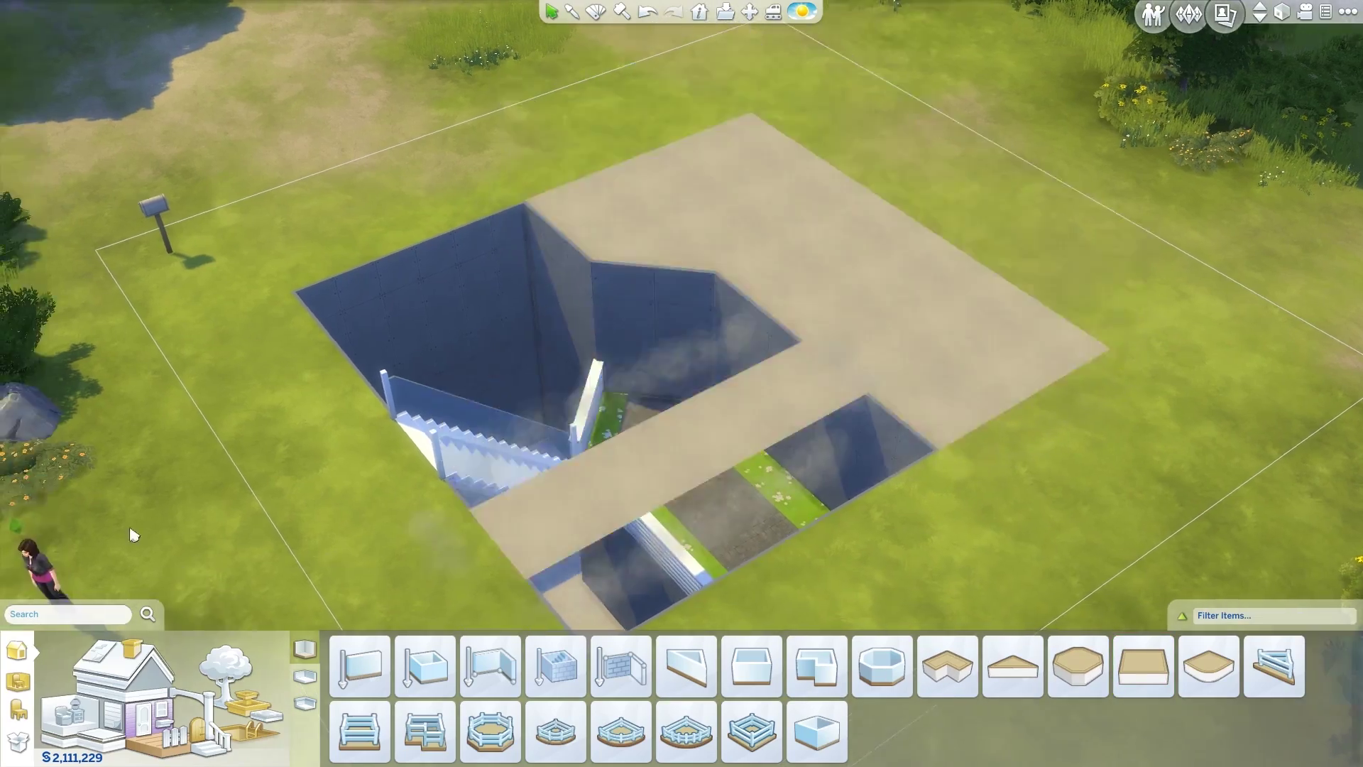
{"action": "left_click", "coordinate": [686, 665]}
{"action": "key", "text": "period"}
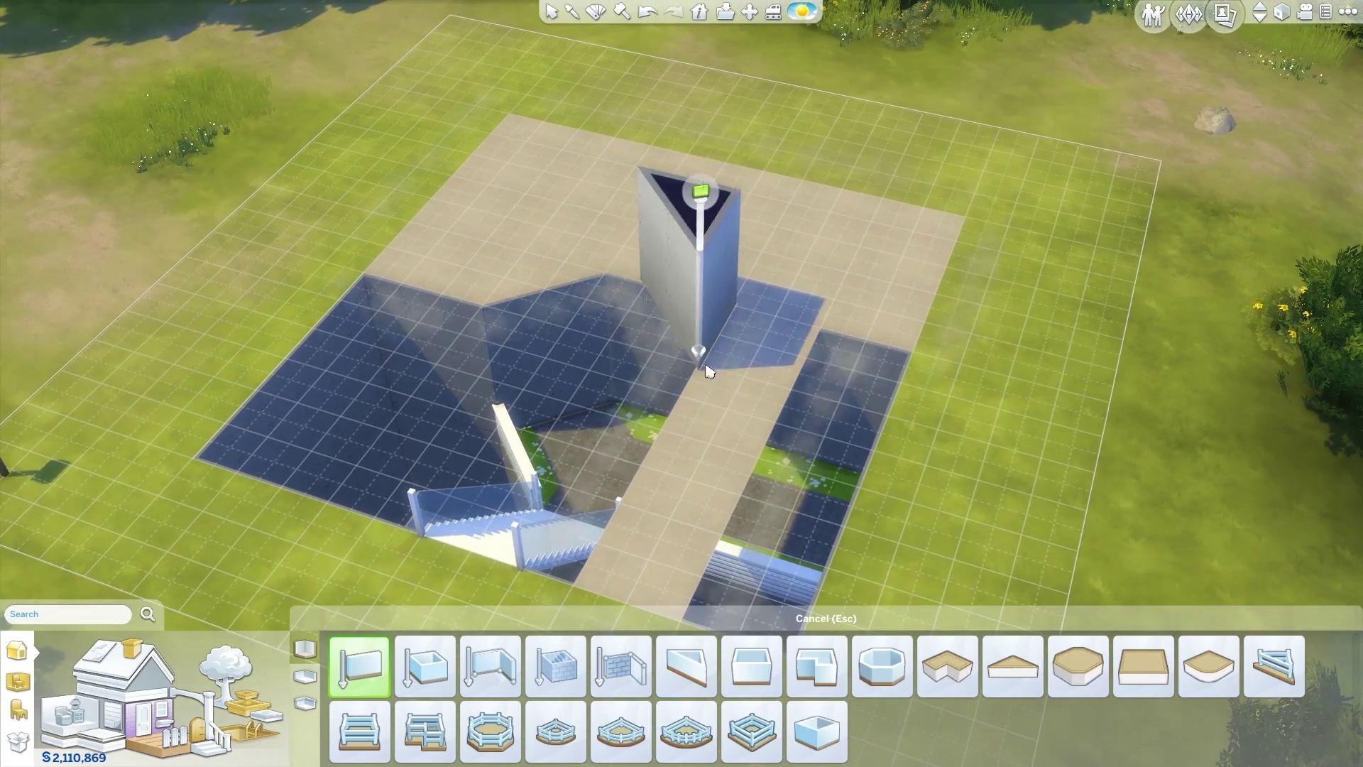
Place two white columns flanking the top of the basement stairs
{"action": "key", "text": "period"}
{"action": "key", "text": "period"}
{"action": "scroll", "coordinate": [363, 615], "scroll_direction": "up", "scroll_amount": 3}
{"action": "left_click", "coordinate": [655, 665]}
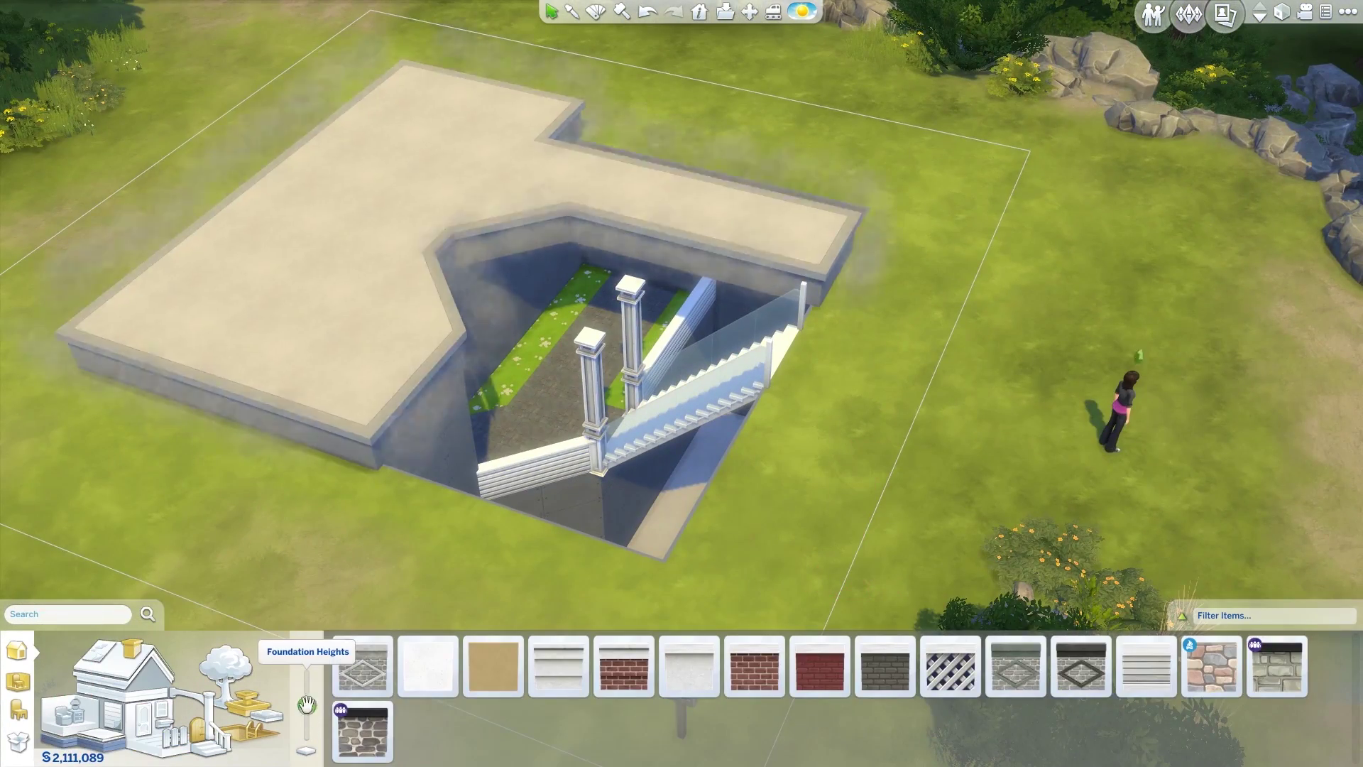
Edge the ground-level slab with a black foundation trim
{"action": "left_click", "coordinate": [431, 441]}
{"action": "key", "text": "Escape"}
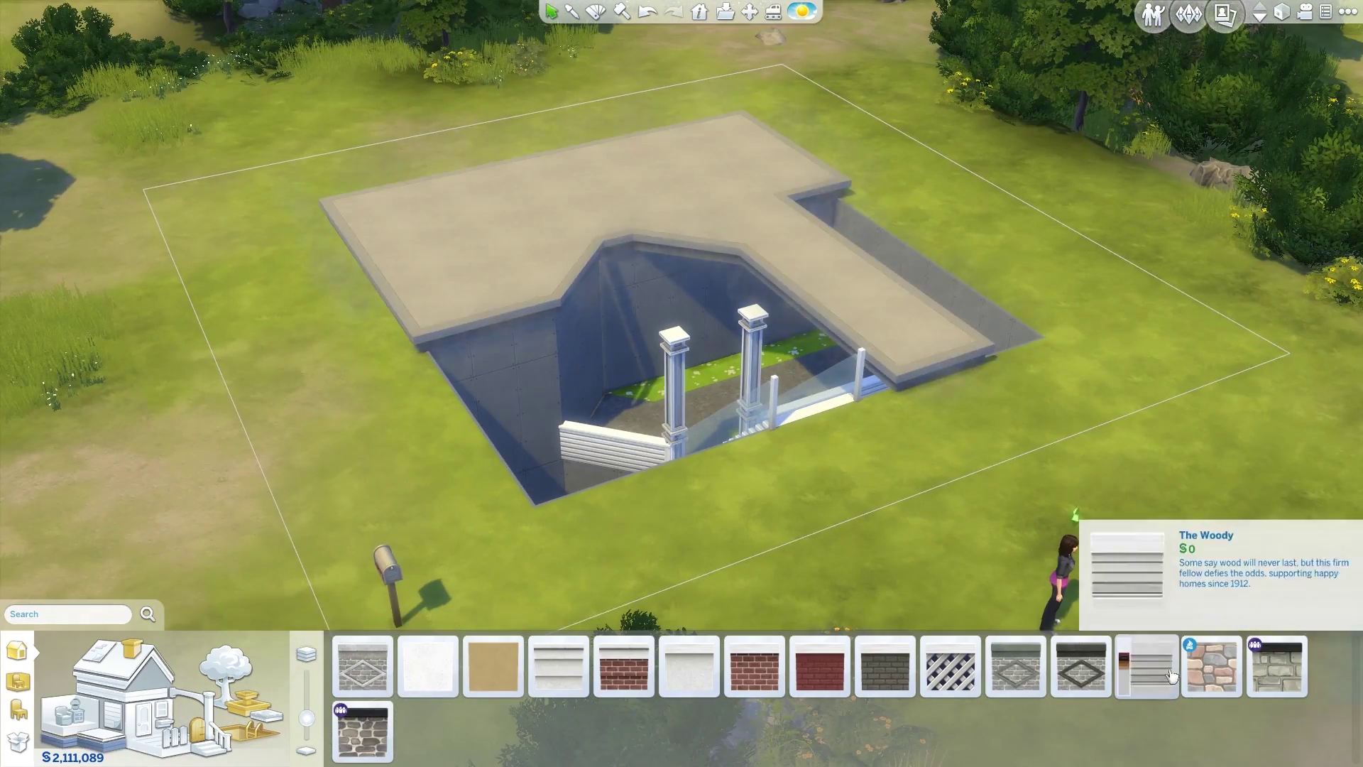
{"action": "left_click", "coordinate": [1146, 665]}
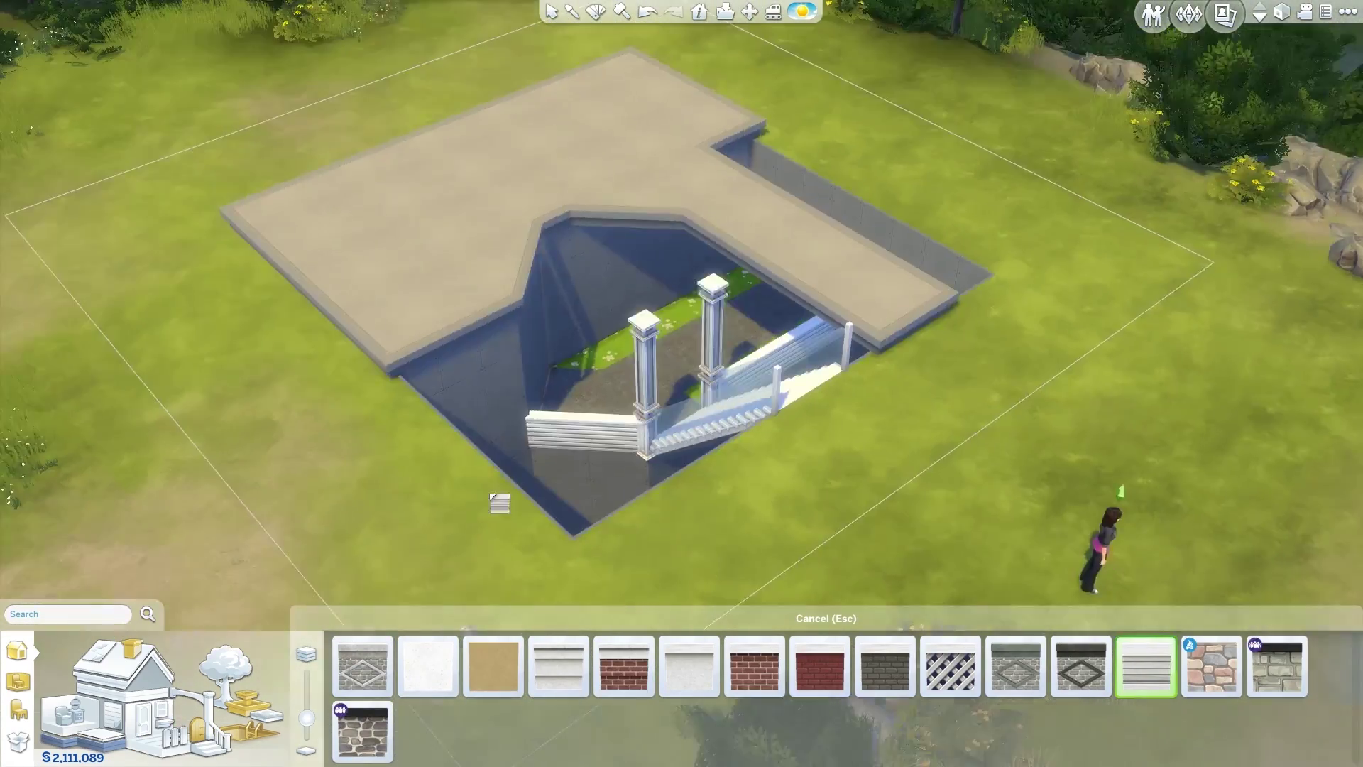
{"action": "scroll", "coordinate": [500, 503], "scroll_direction": "up", "scroll_amount": 1}
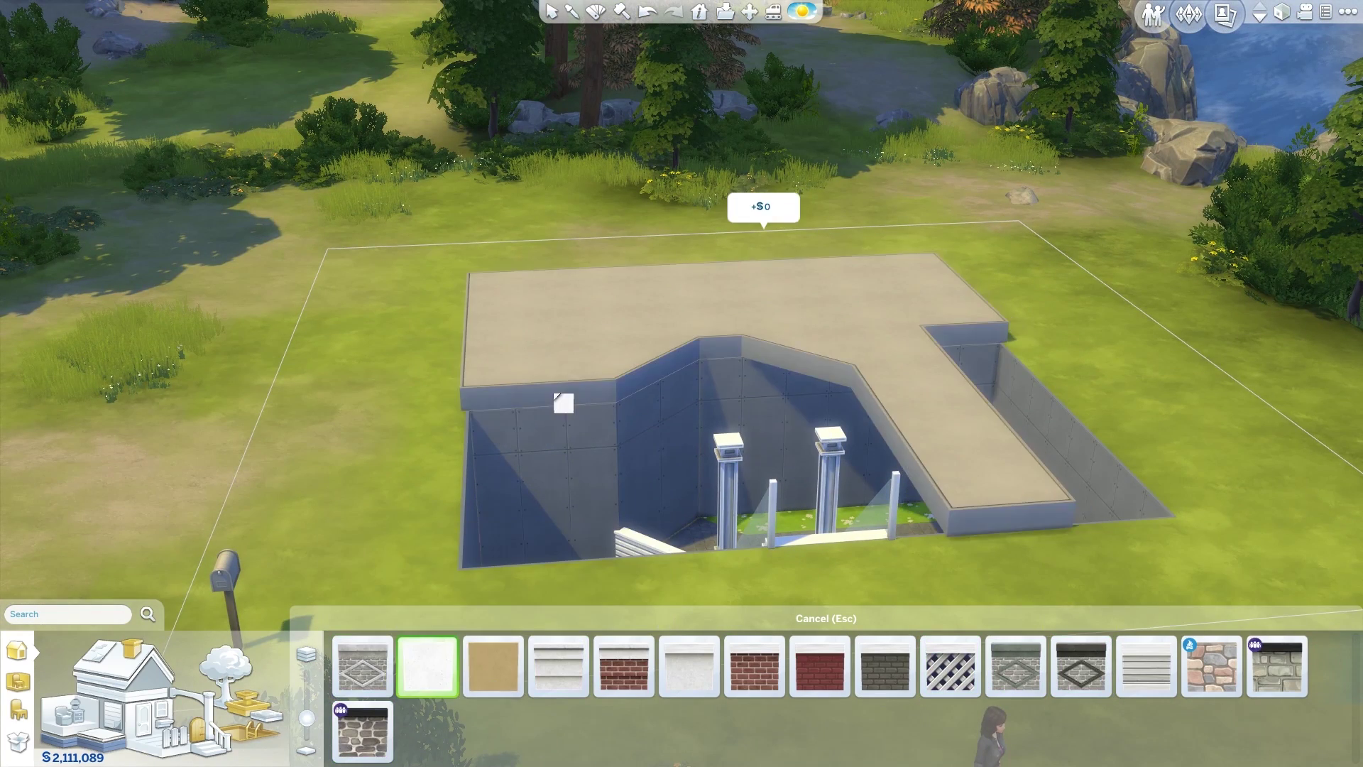
{"action": "left_click", "coordinate": [387, 682]}
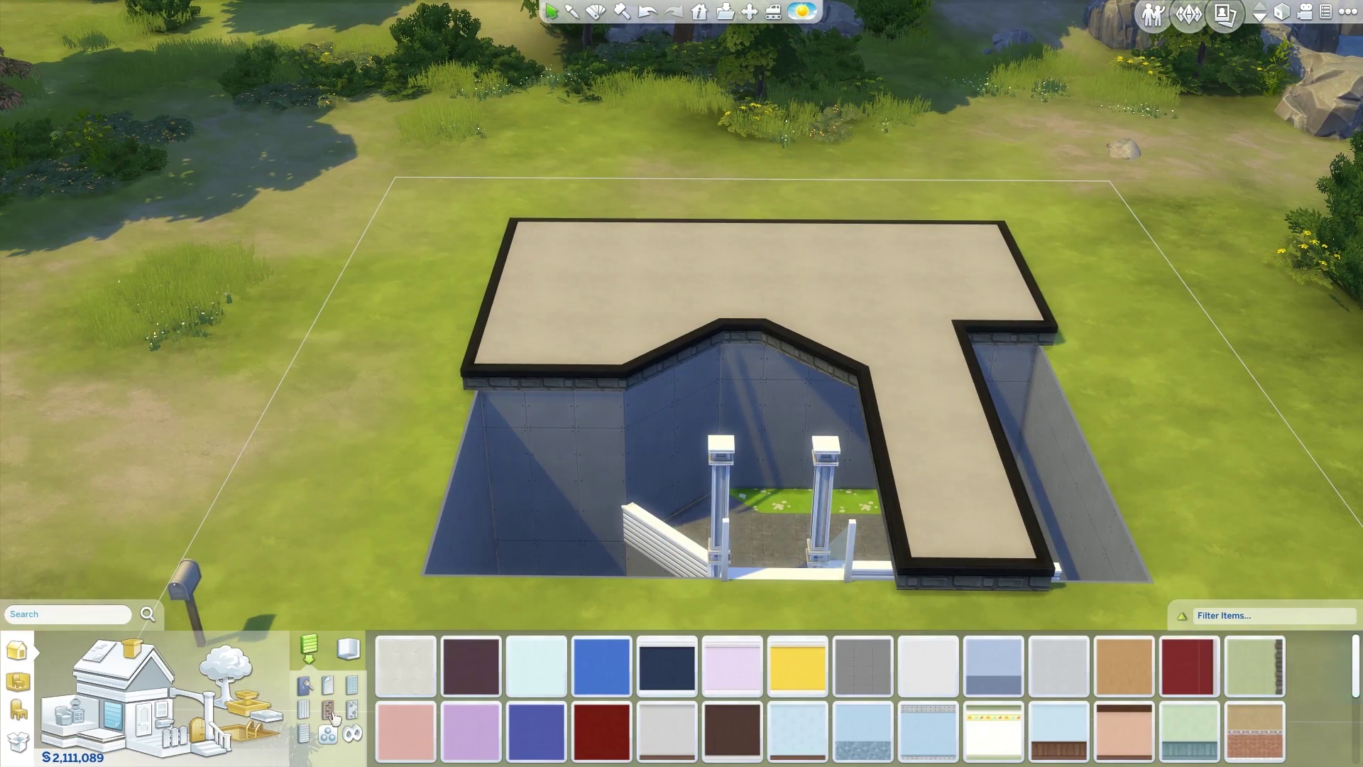
Cover the basement and courtyard walls in dark stacked-stone wallpaper
{"action": "left_click", "coordinate": [863, 666]}
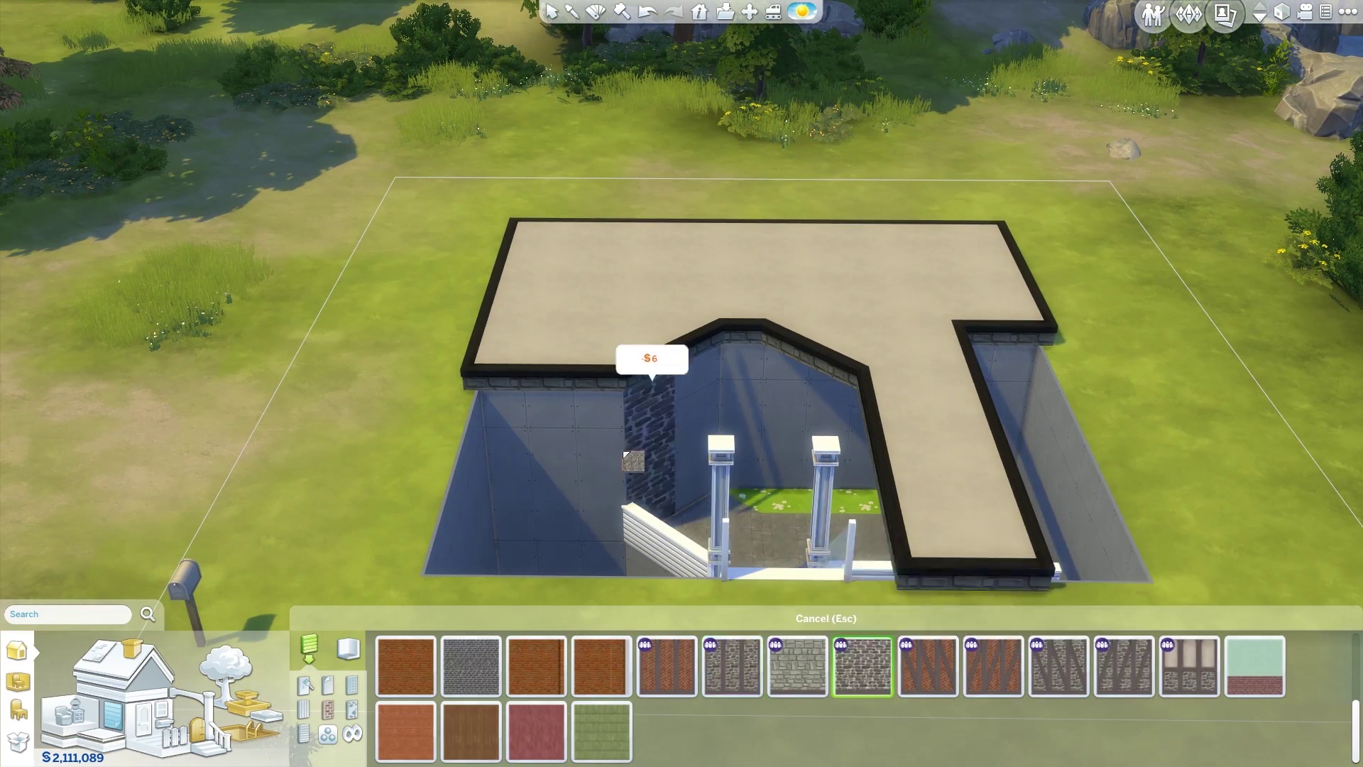
{"action": "left_click", "coordinate": [590, 398]}
{"action": "left_click", "coordinate": [619, 429]}
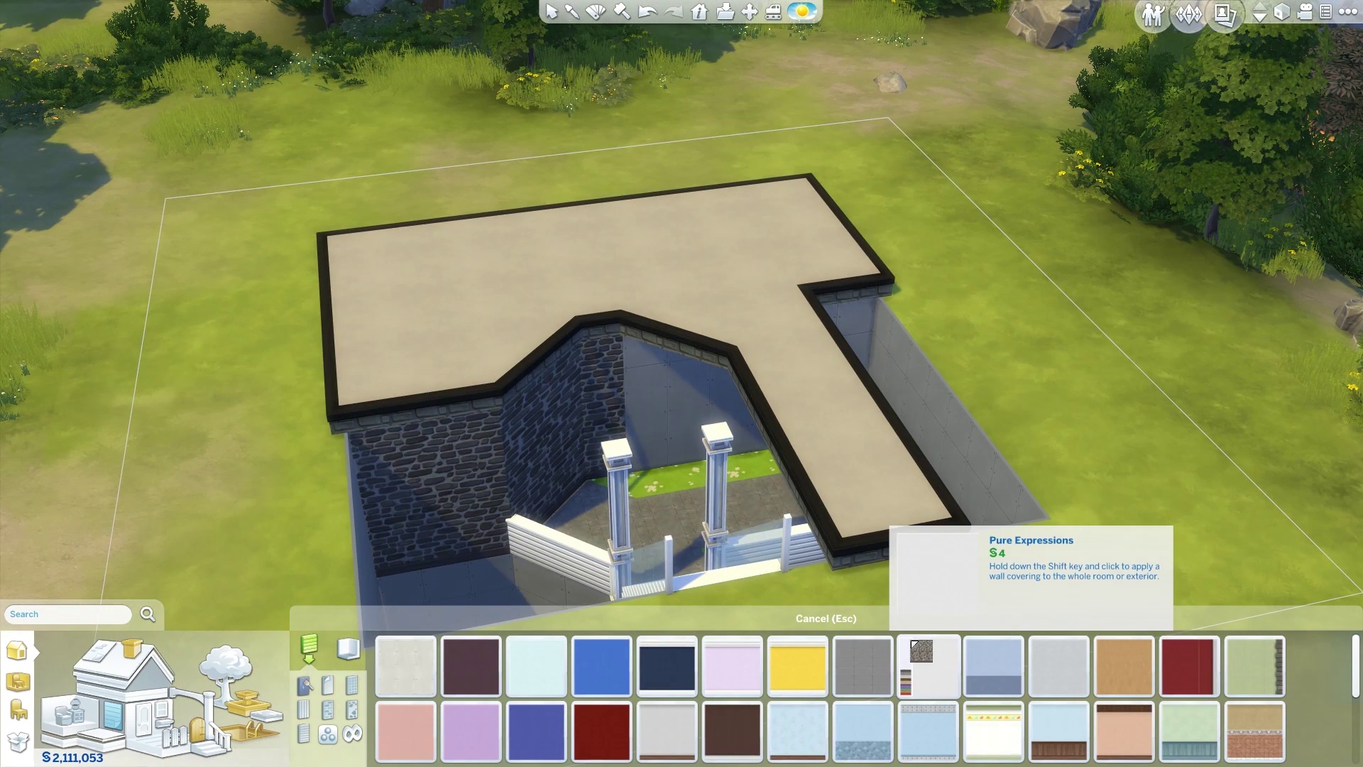
{"action": "left_click", "coordinate": [938, 673]}
{"action": "left_click", "coordinate": [303, 710]}
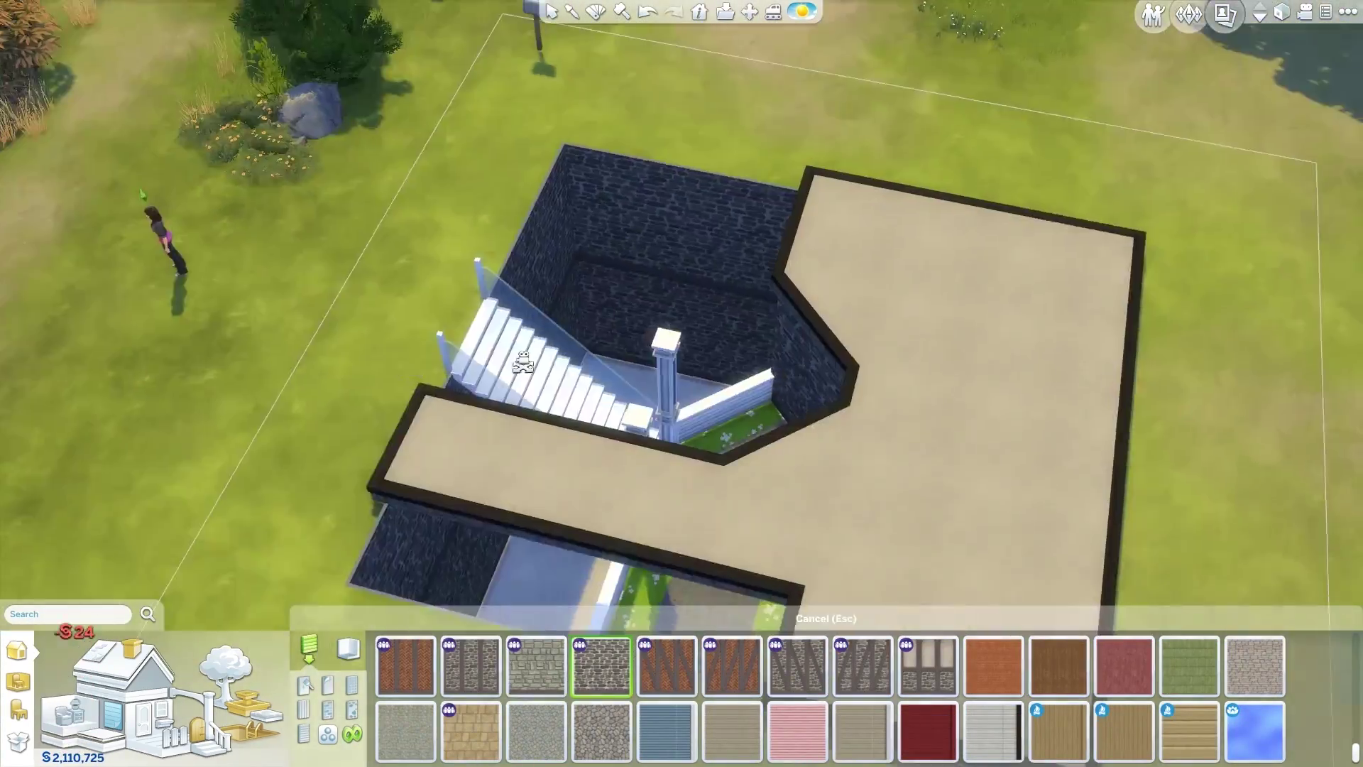
{"action": "left_click", "coordinate": [197, 744]}
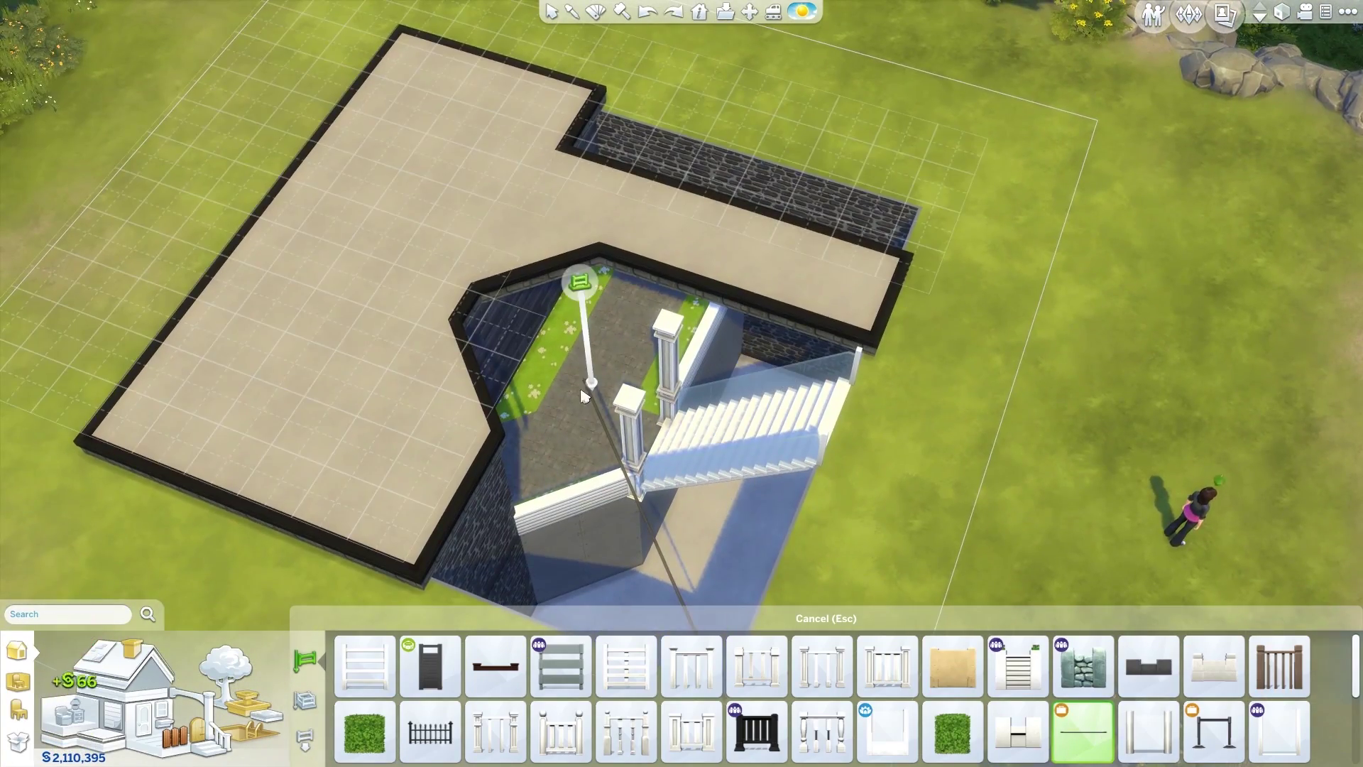
Add glass fence segments by the stairs and a white-framed glass lattice over the courtyard
{"action": "left_click", "coordinate": [712, 522]}
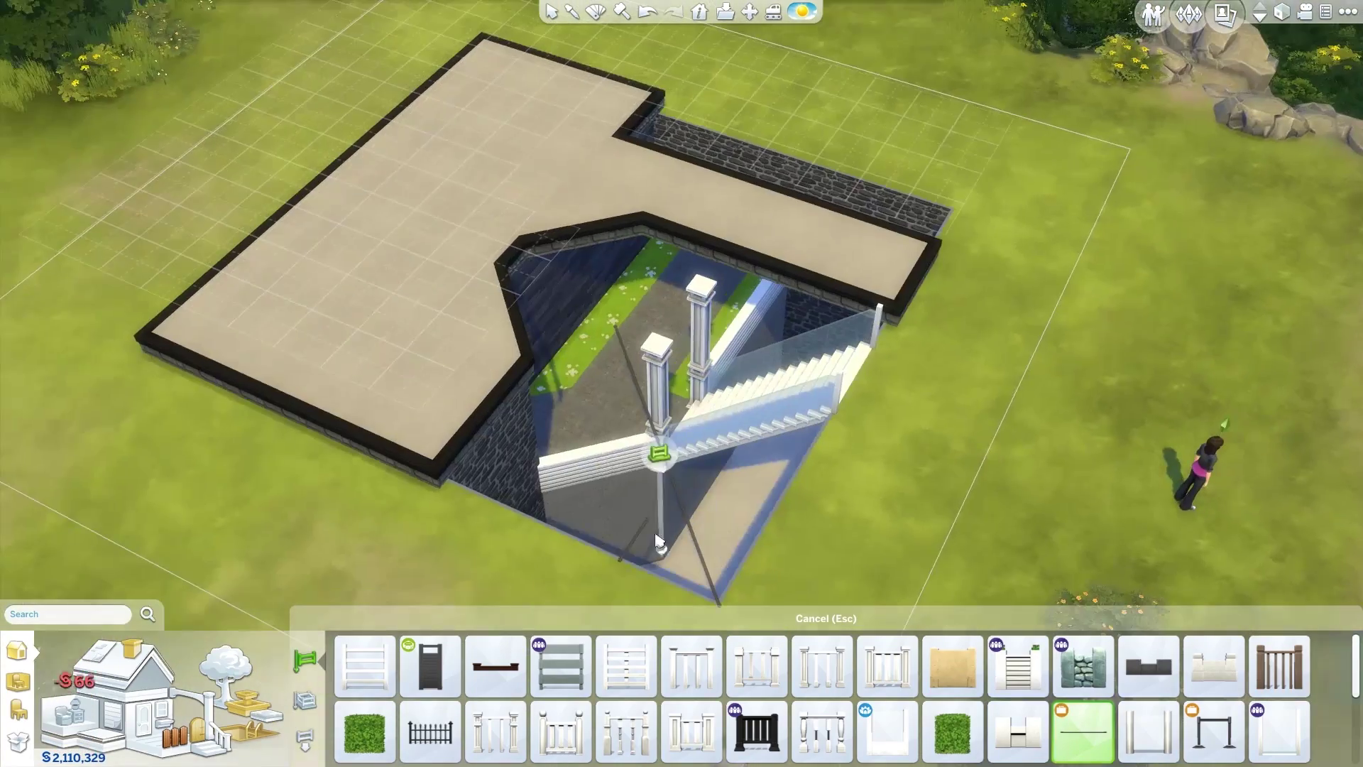
{"action": "left_click", "coordinate": [612, 346]}
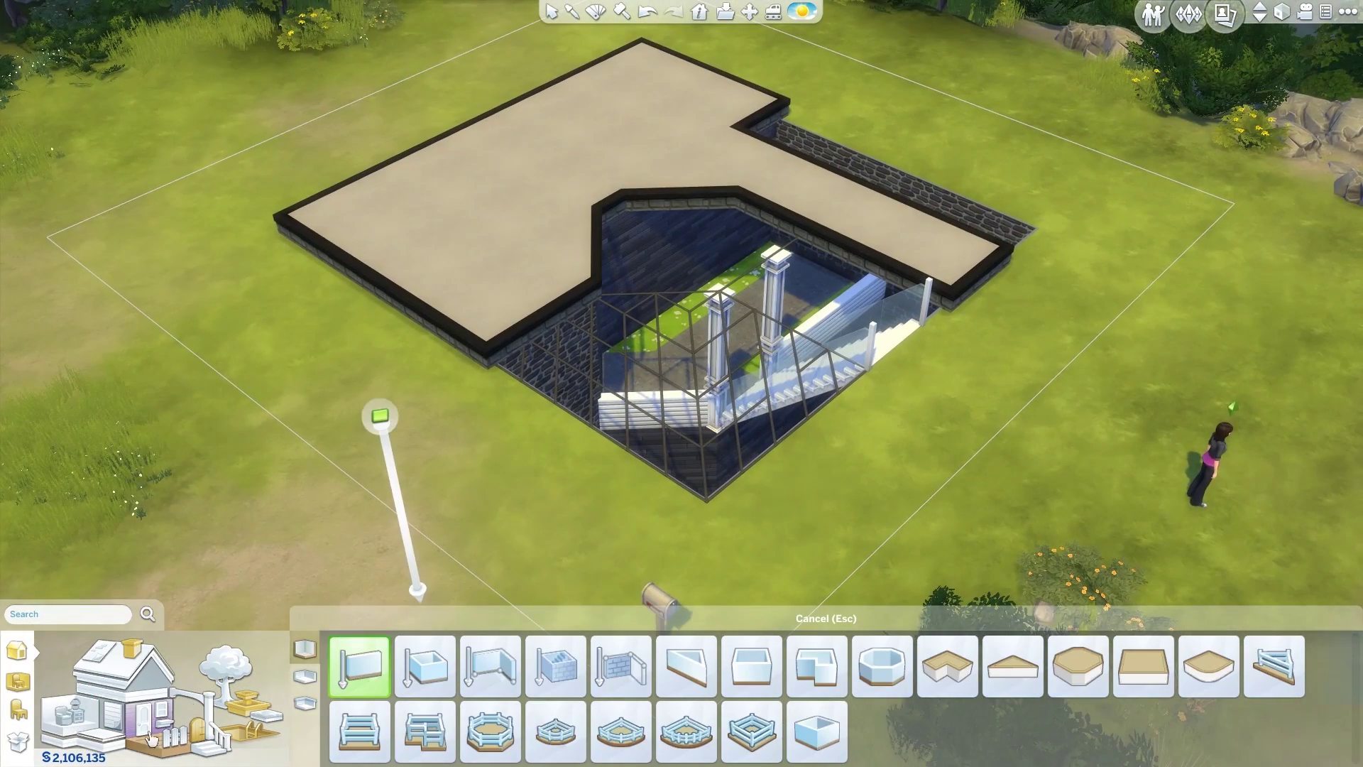
{"action": "left_click", "coordinate": [174, 739]}
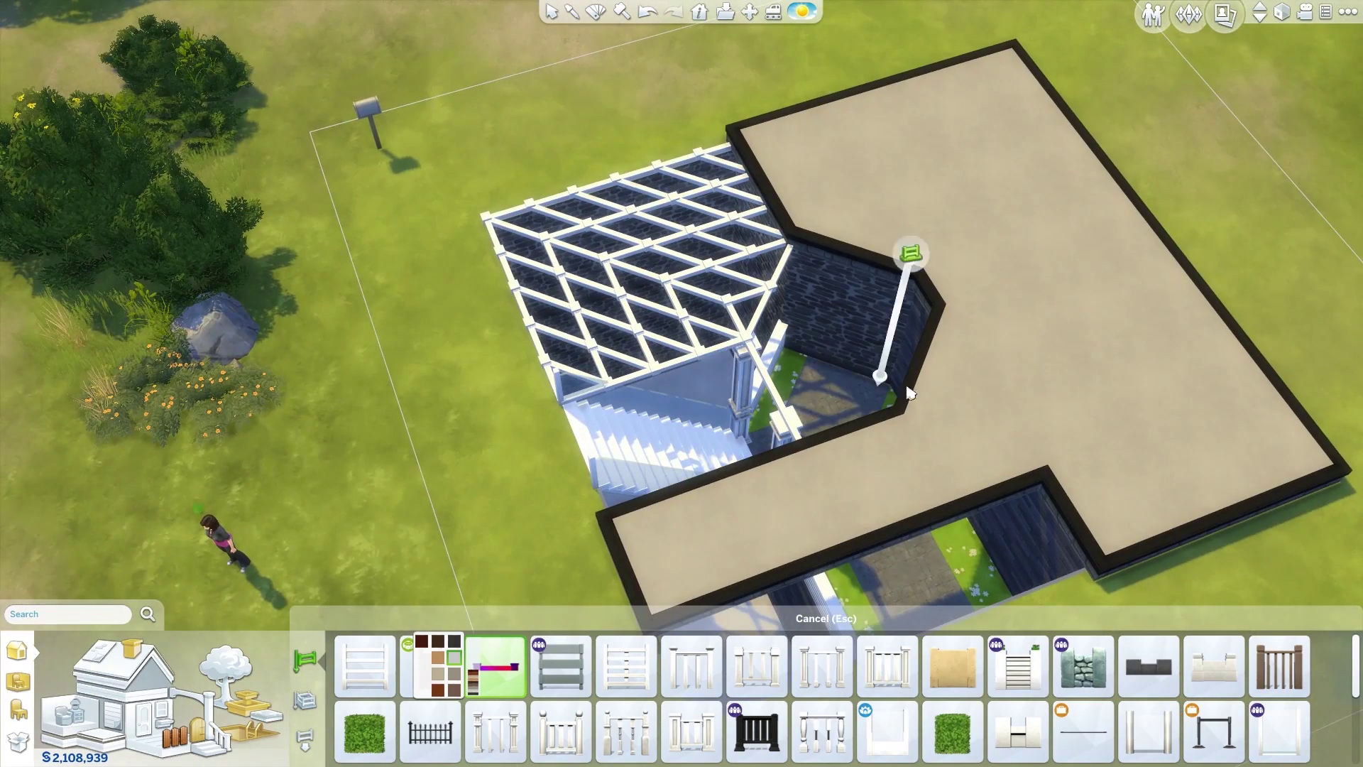
{"action": "left_click_drag", "start_coordinate": [909, 392], "coordinate": [724, 441]}
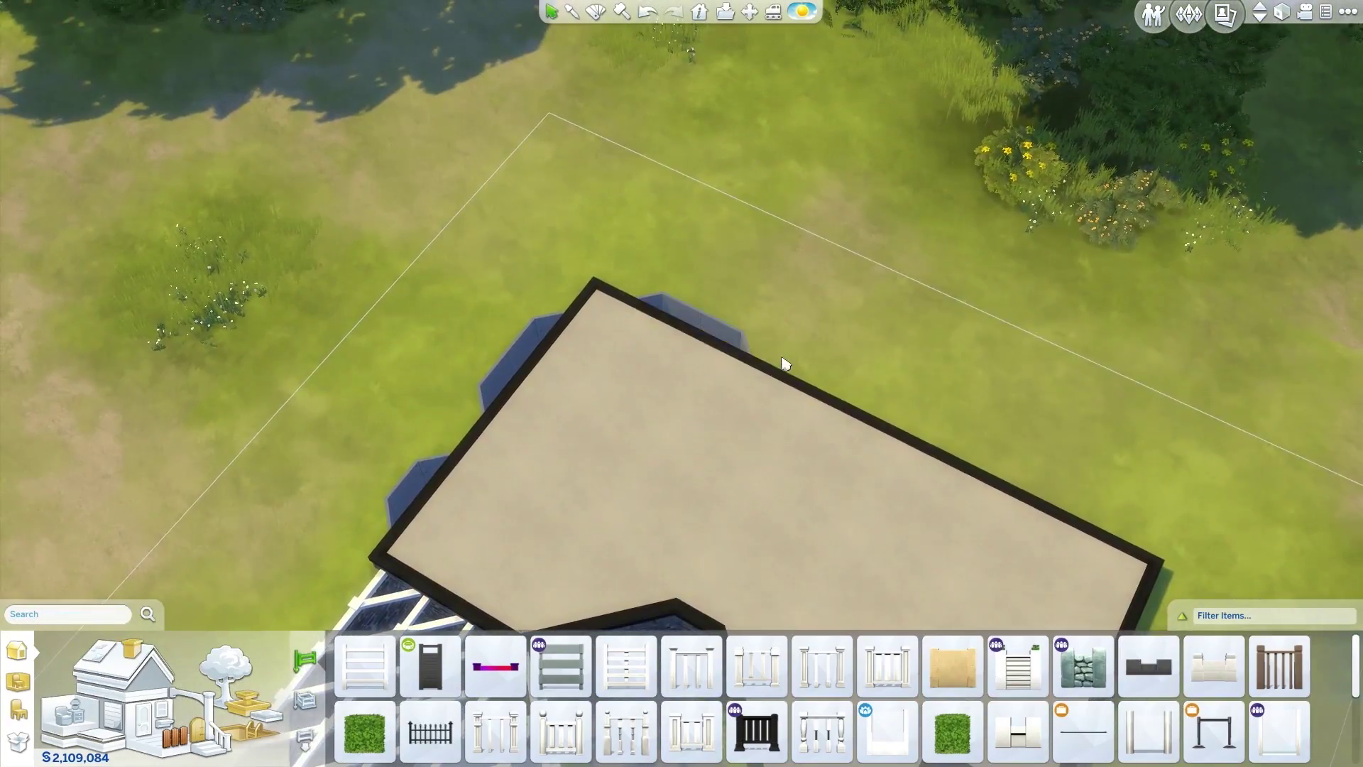
Fit glass doors into the basement walls and draw another basement wall segment
{"action": "left_click", "coordinate": [421, 362]}
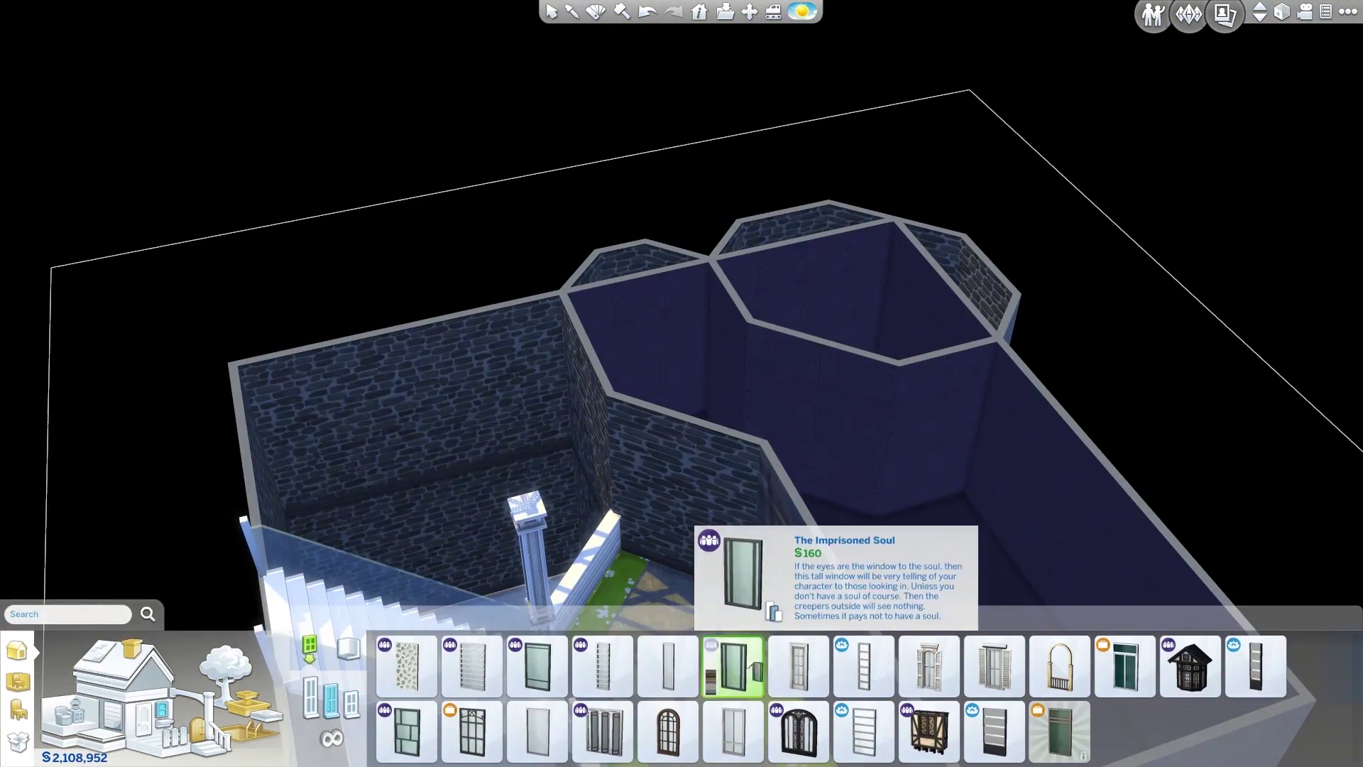
{"action": "left_click", "coordinate": [733, 666]}
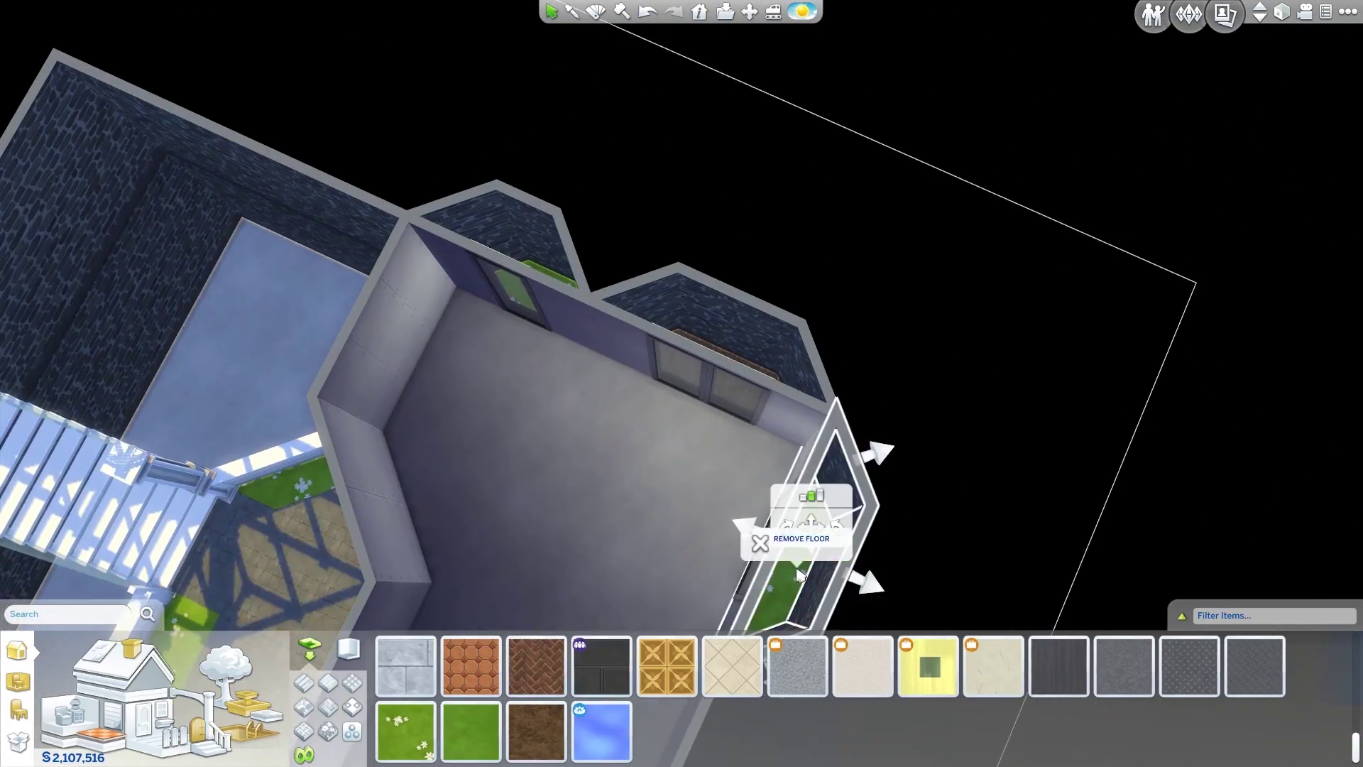
{"action": "left_click_drag", "start_coordinate": [538, 452], "coordinate": [563, 559]}
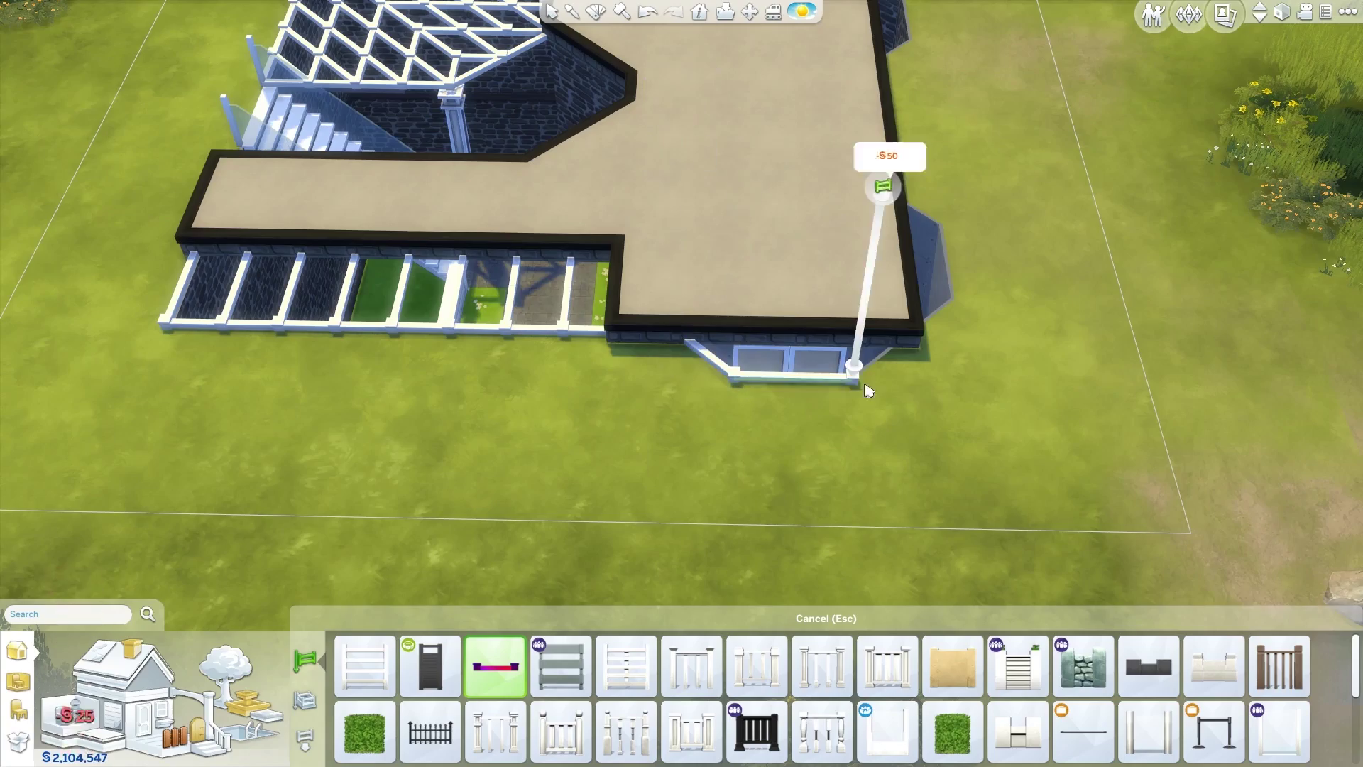
Orbit around the house to review the privacy-fenced courtyard edges at ground level
{"action": "key", "text": "e"}
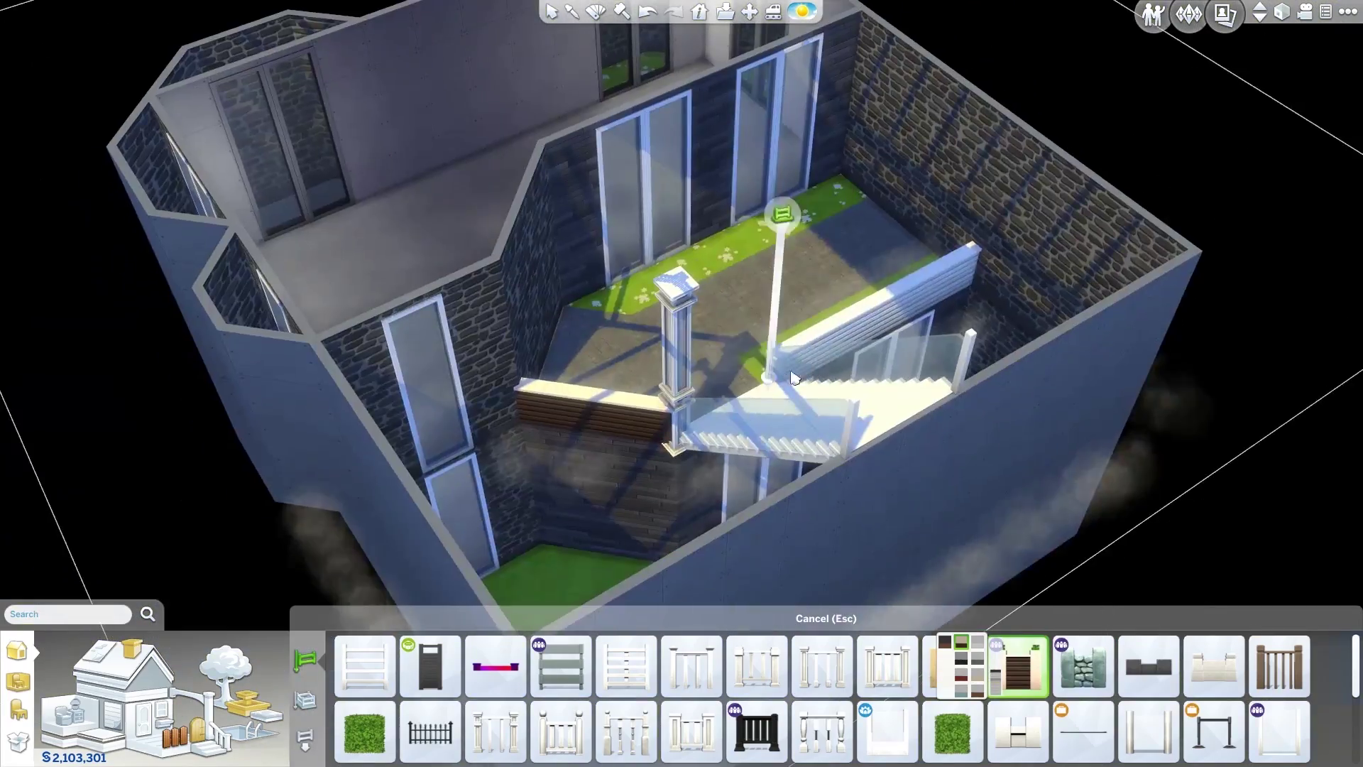
{"action": "key", "text": "e"}
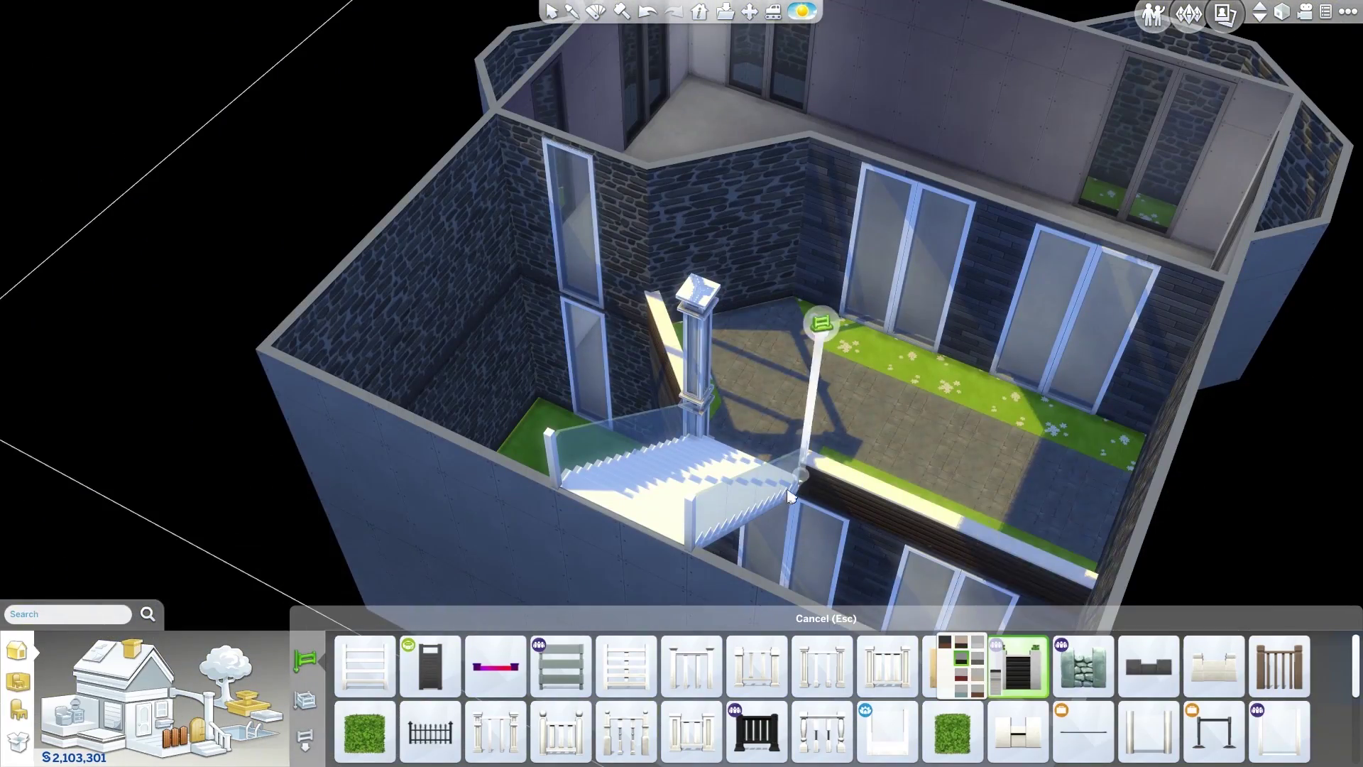
{"action": "key", "text": "e"}
{"action": "key", "text": "Page_Up"}
{"action": "scroll", "coordinate": [605, 224], "scroll_direction": "down", "scroll_amount": 5}
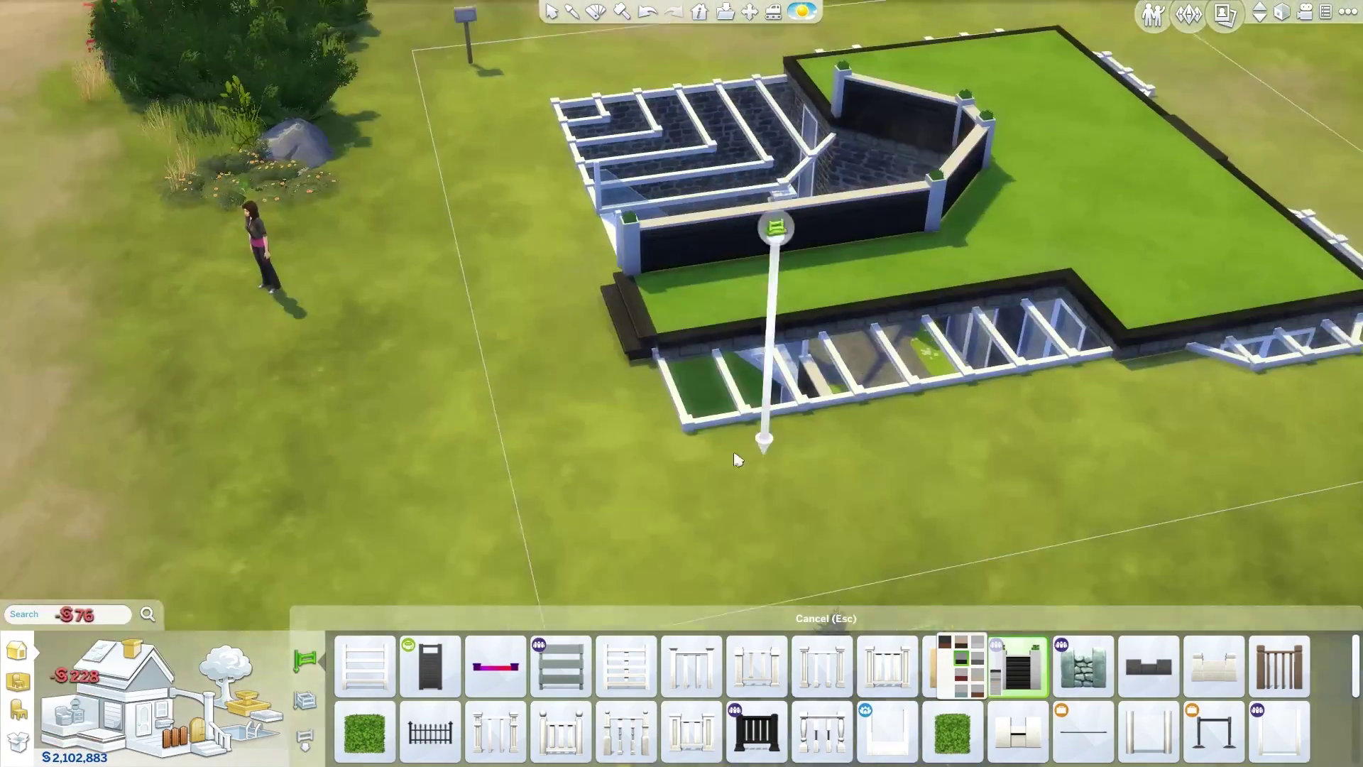
{"action": "key", "text": "e"}
{"action": "scroll", "coordinate": [1168, 457], "scroll_direction": "up", "scroll_amount": 5}
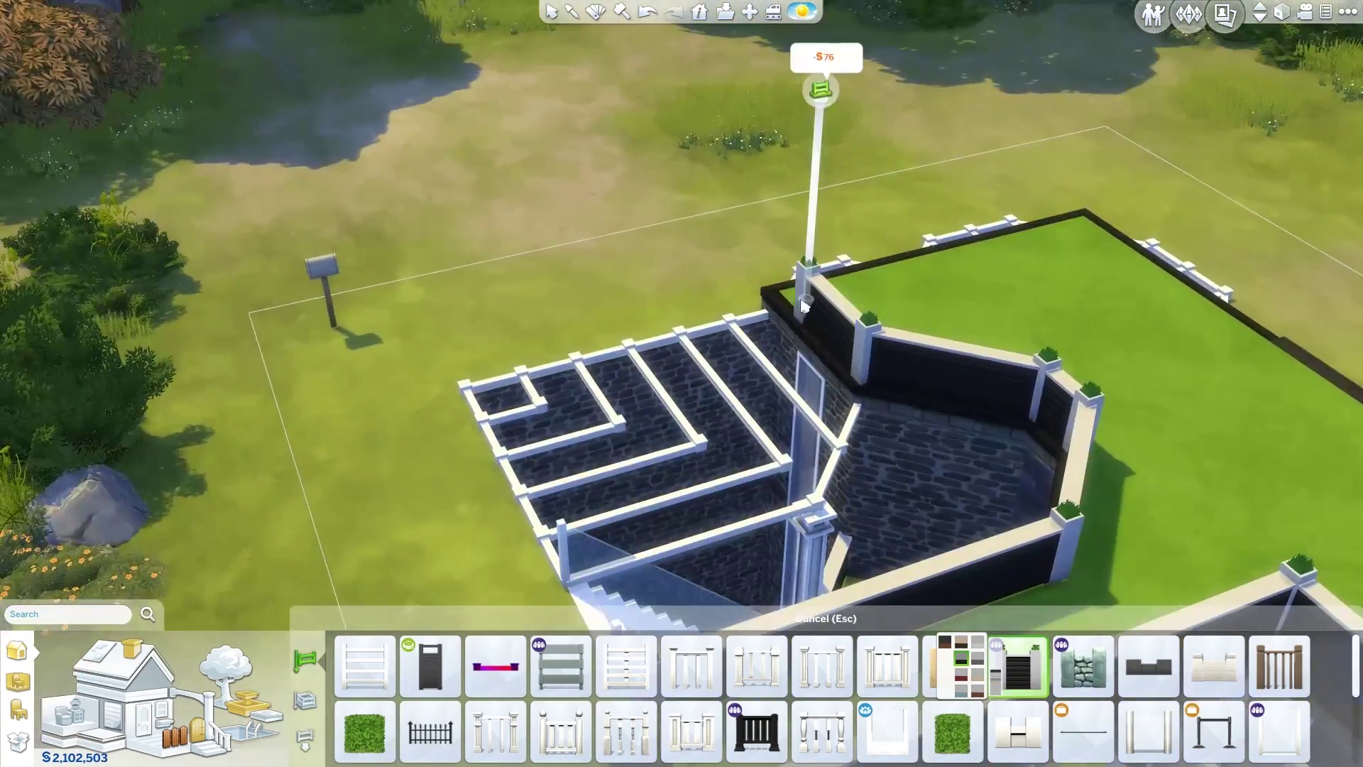
Place a dark staircase in the upper room, facing the wall
{"action": "key", "text": "e"}
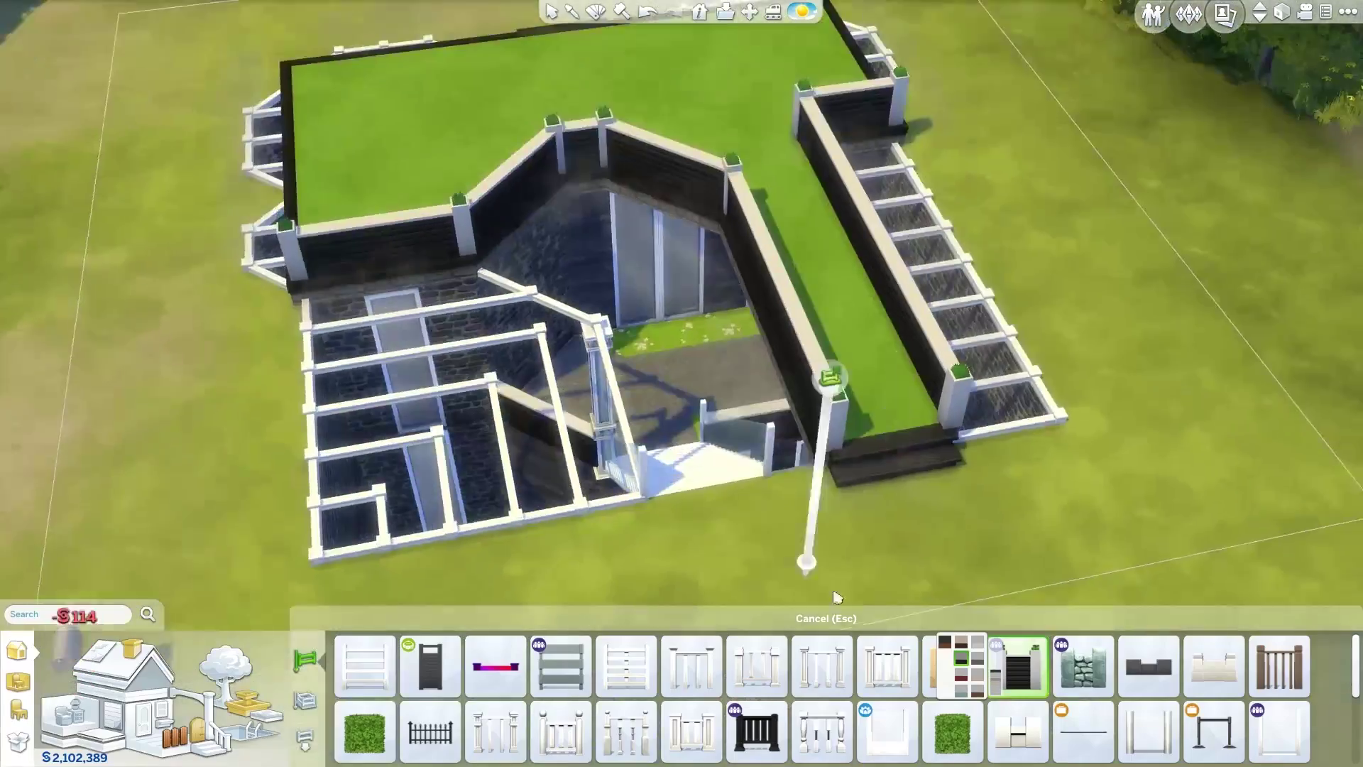
{"action": "key", "text": "e"}
{"action": "key", "text": "Page_Down"}
{"action": "scroll", "coordinate": [606, 275], "scroll_direction": "up", "scroll_amount": 4}
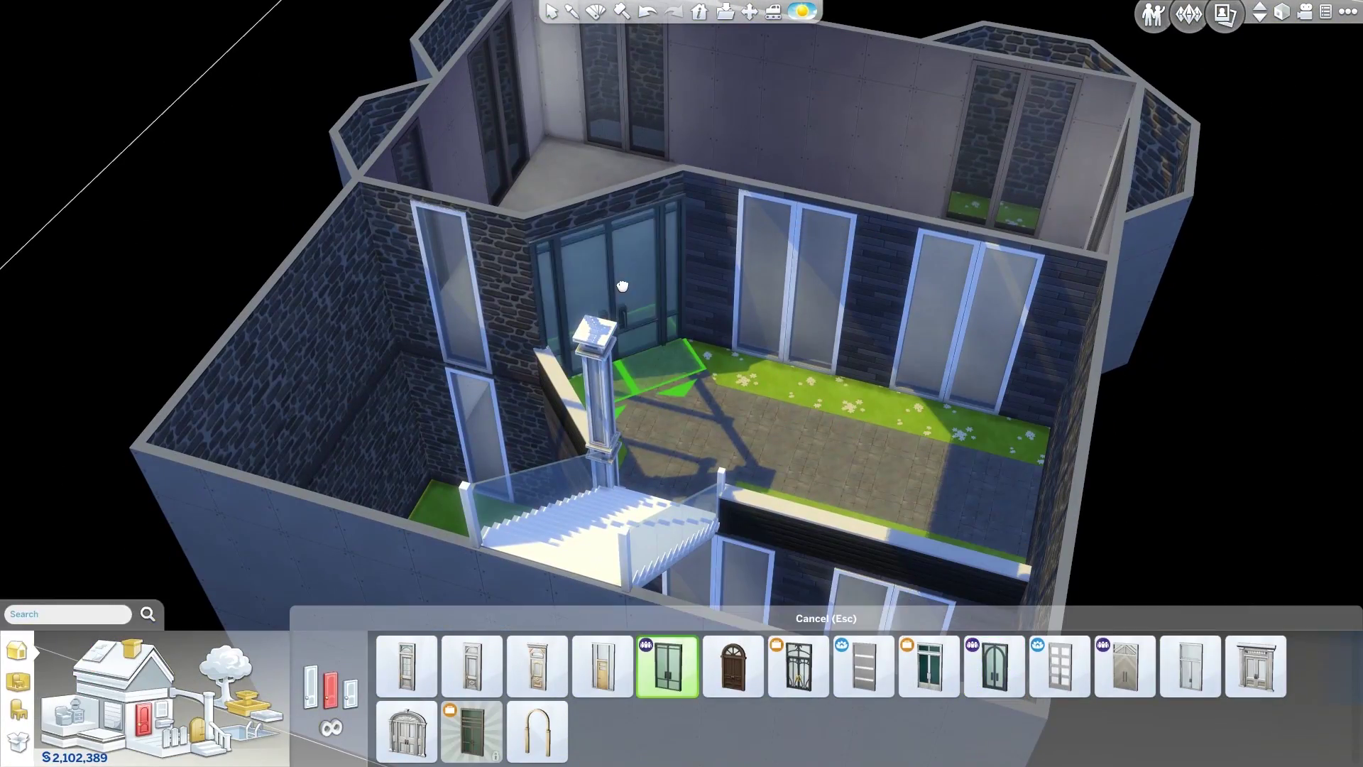
{"action": "key", "text": "e"}
{"action": "key", "text": "Escape"}
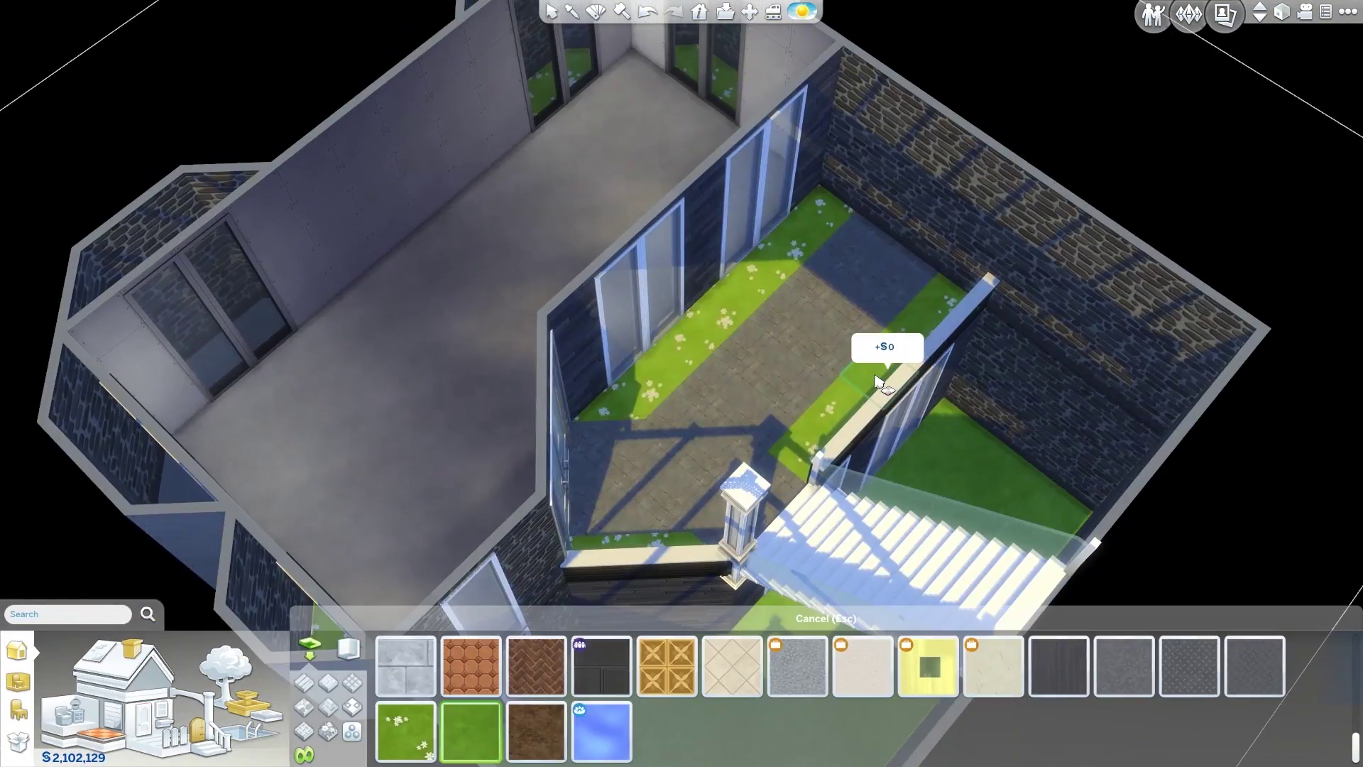
{"action": "key", "text": "e"}
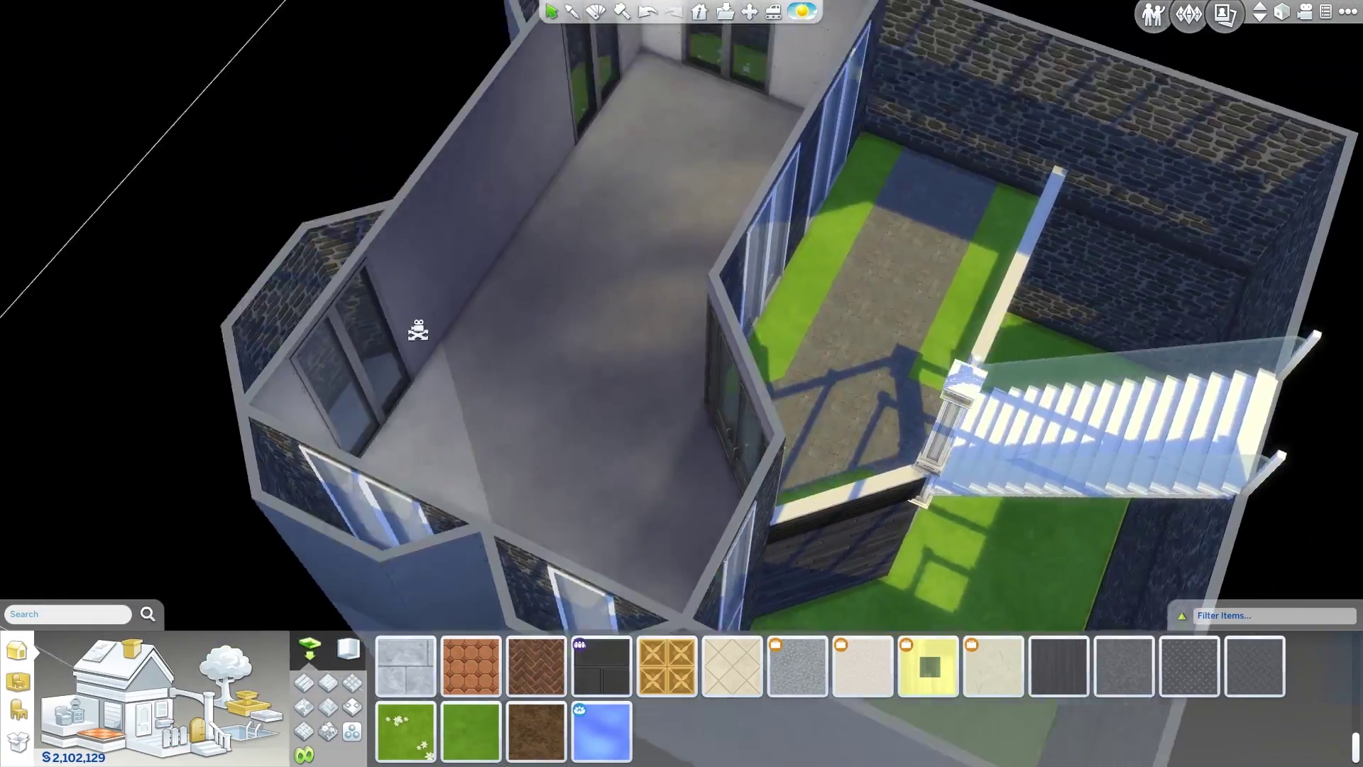
{"action": "scroll", "coordinate": [642, 509], "scroll_direction": "up", "scroll_amount": 3}
{"action": "key", "text": "e"}
{"action": "left_click", "coordinate": [209, 743]}
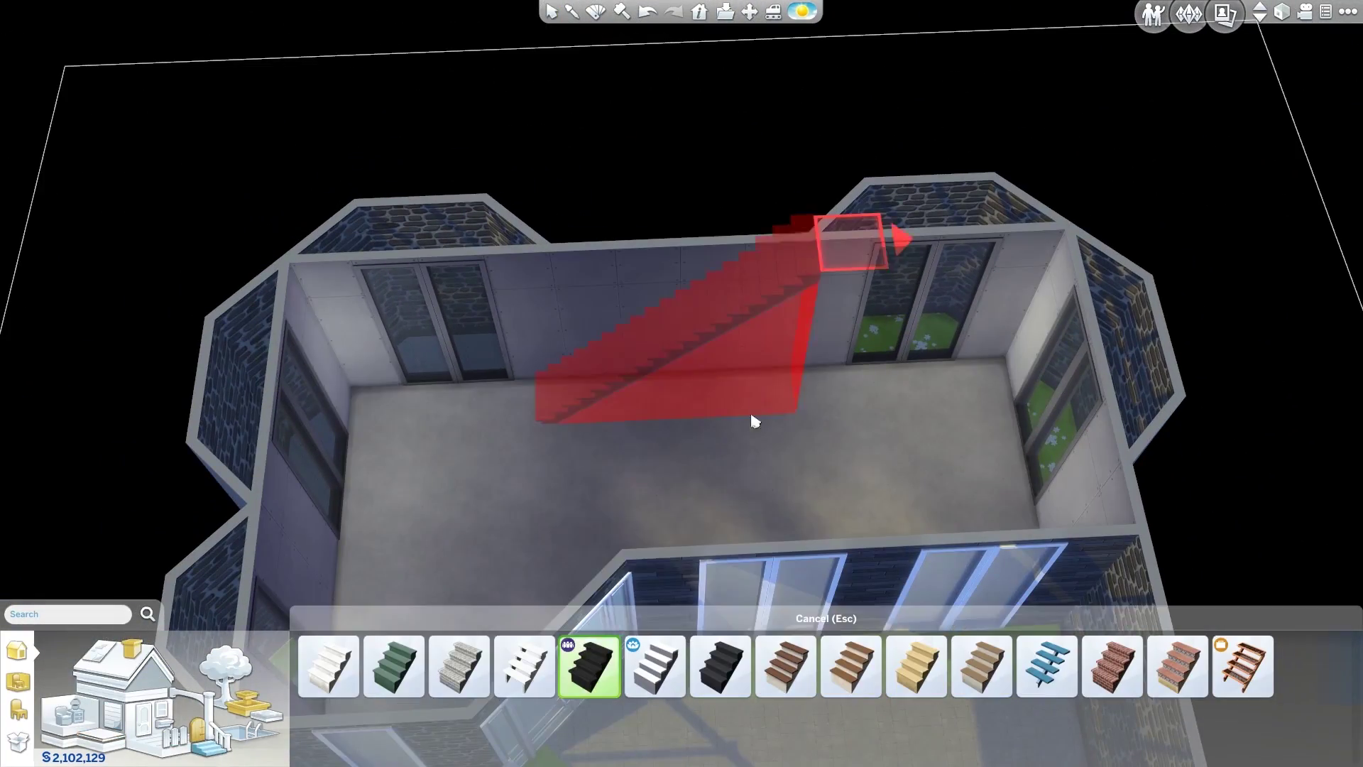
{"action": "key", "text": "e"}
{"action": "scroll", "coordinate": [751, 415], "scroll_direction": "up", "scroll_amount": 2}
{"action": "left_click", "coordinate": [822, 436]}
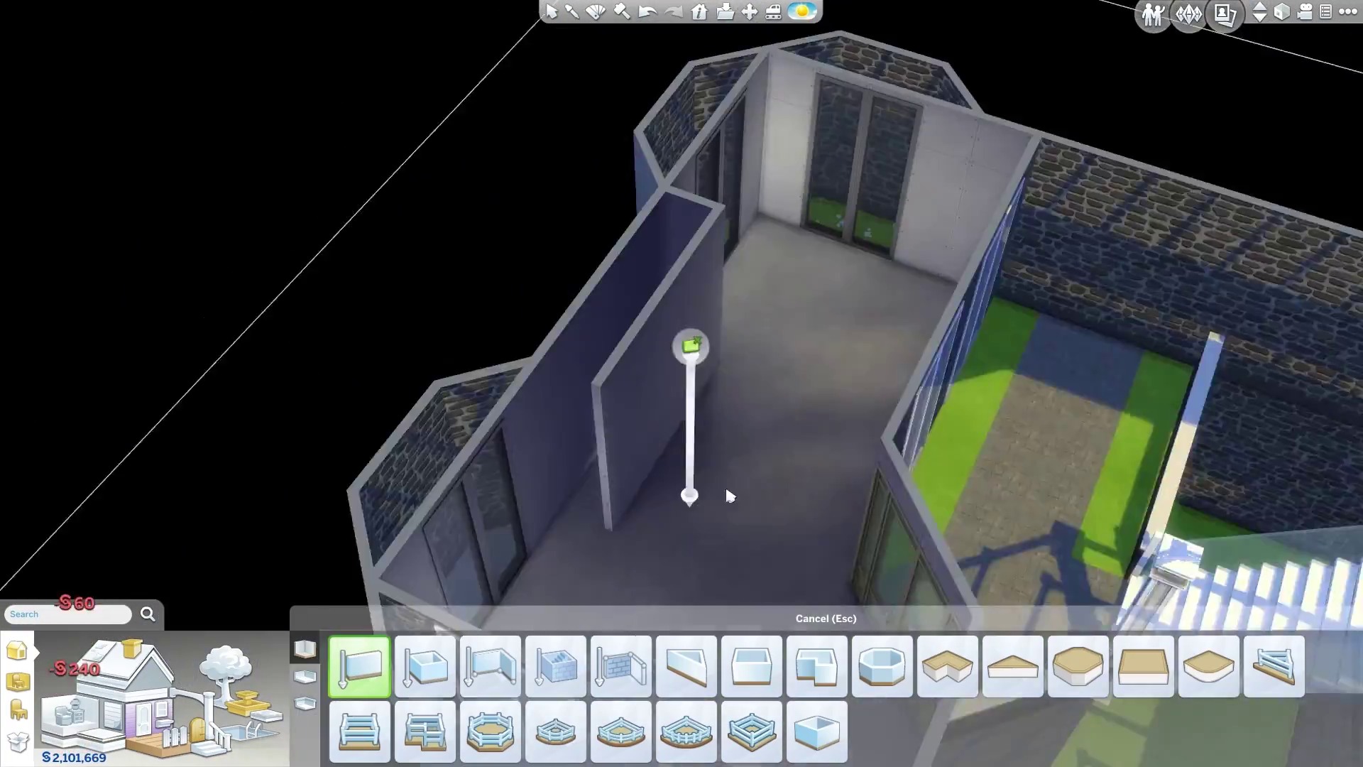
{"action": "key", "text": "ctrl+z"}
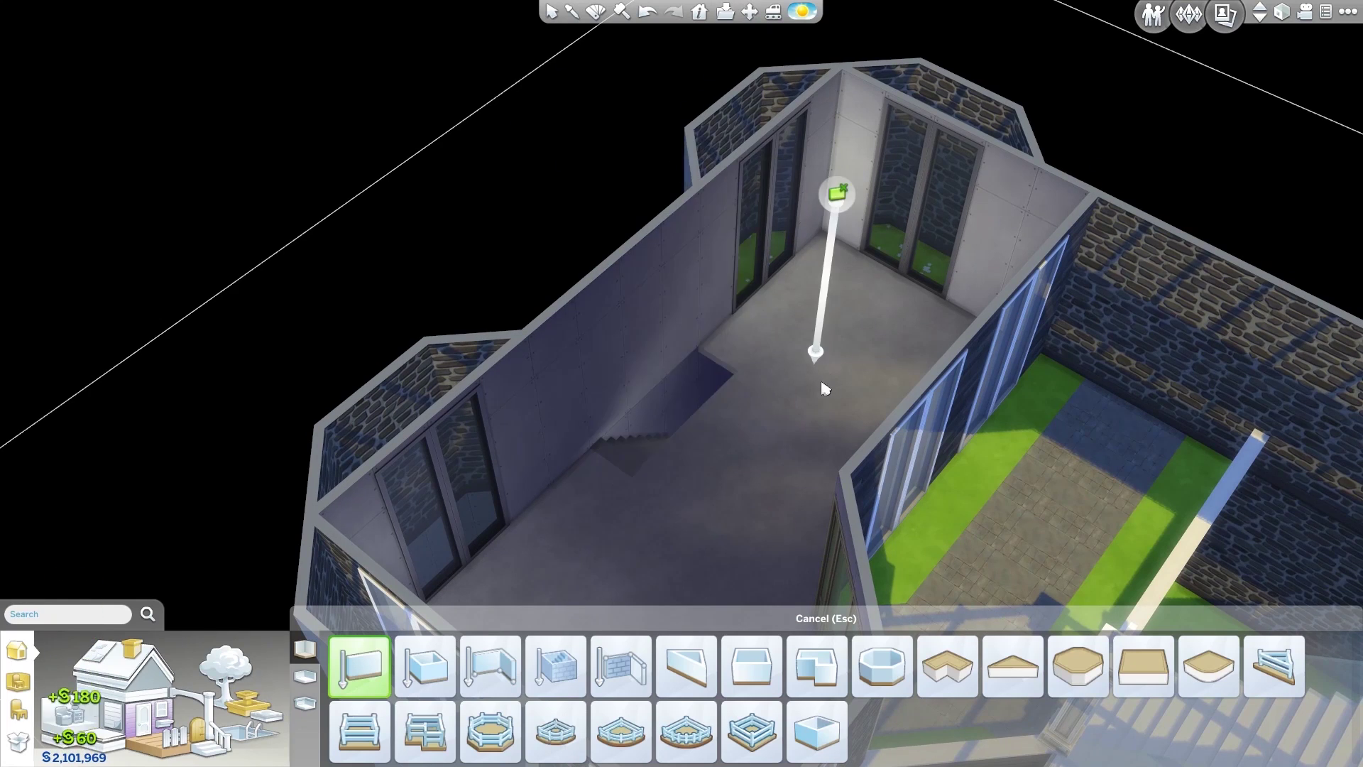
Build a Medium Half Wall around the stair opening
{"action": "left_click", "coordinate": [540, 683]}
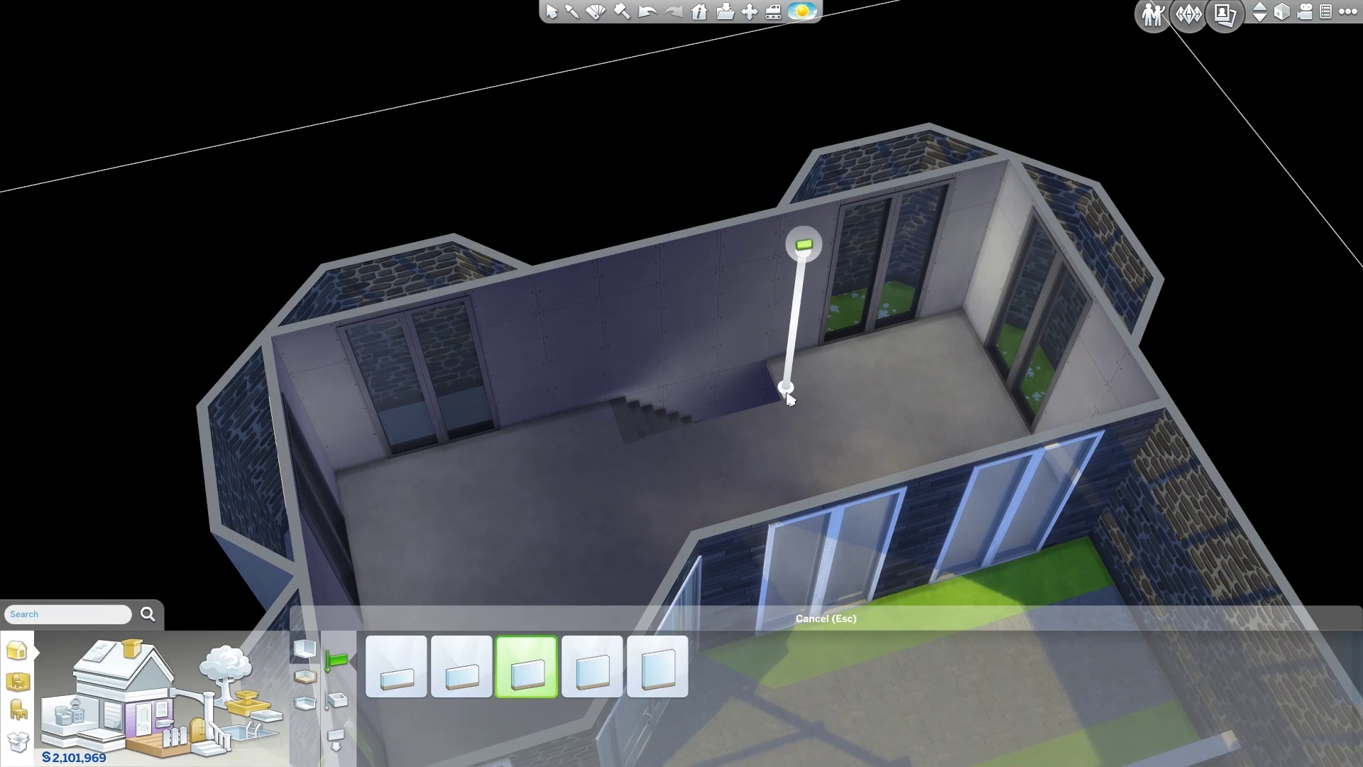
{"action": "left_click", "coordinate": [544, 353]}
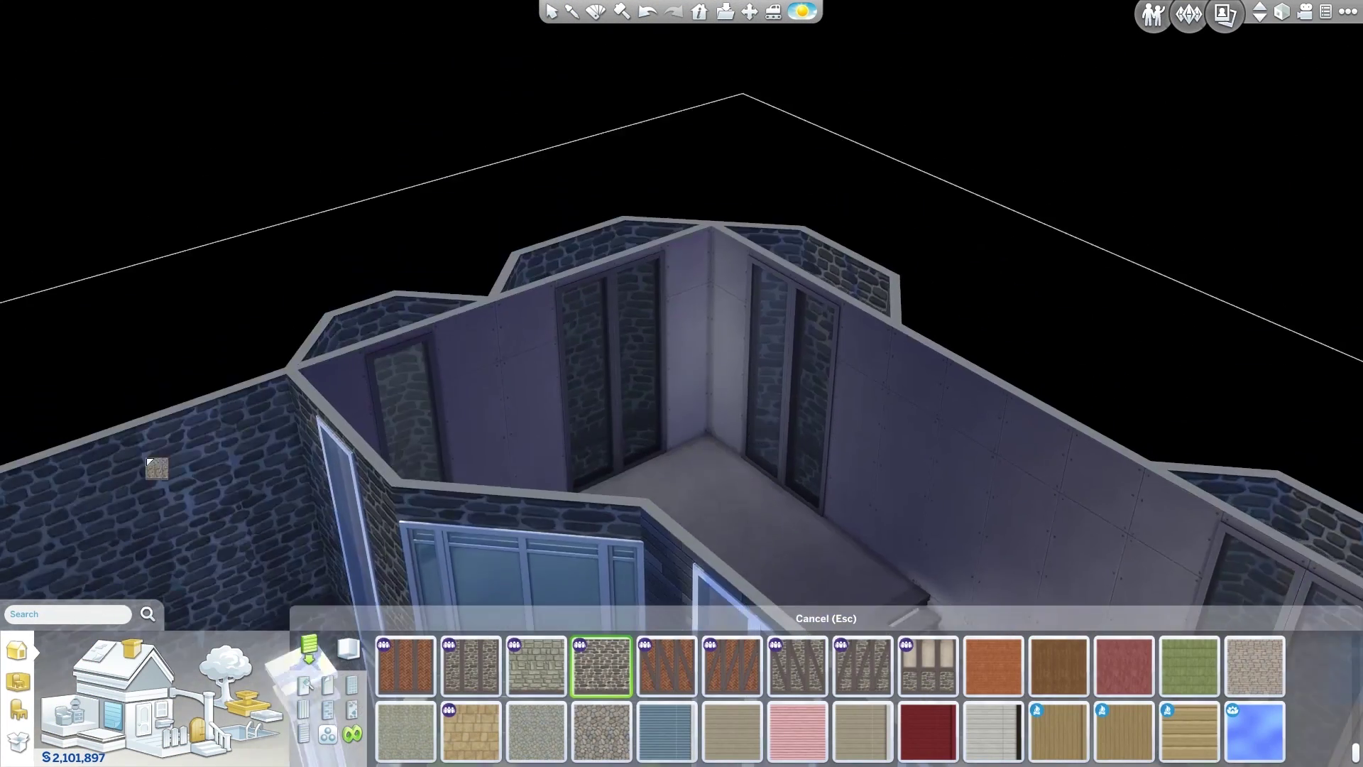
{"action": "left_click", "coordinate": [139, 731]}
{"action": "left_click", "coordinate": [359, 665]}
{"action": "left_click_drag", "start_coordinate": [767, 458], "coordinate": [766, 458]}
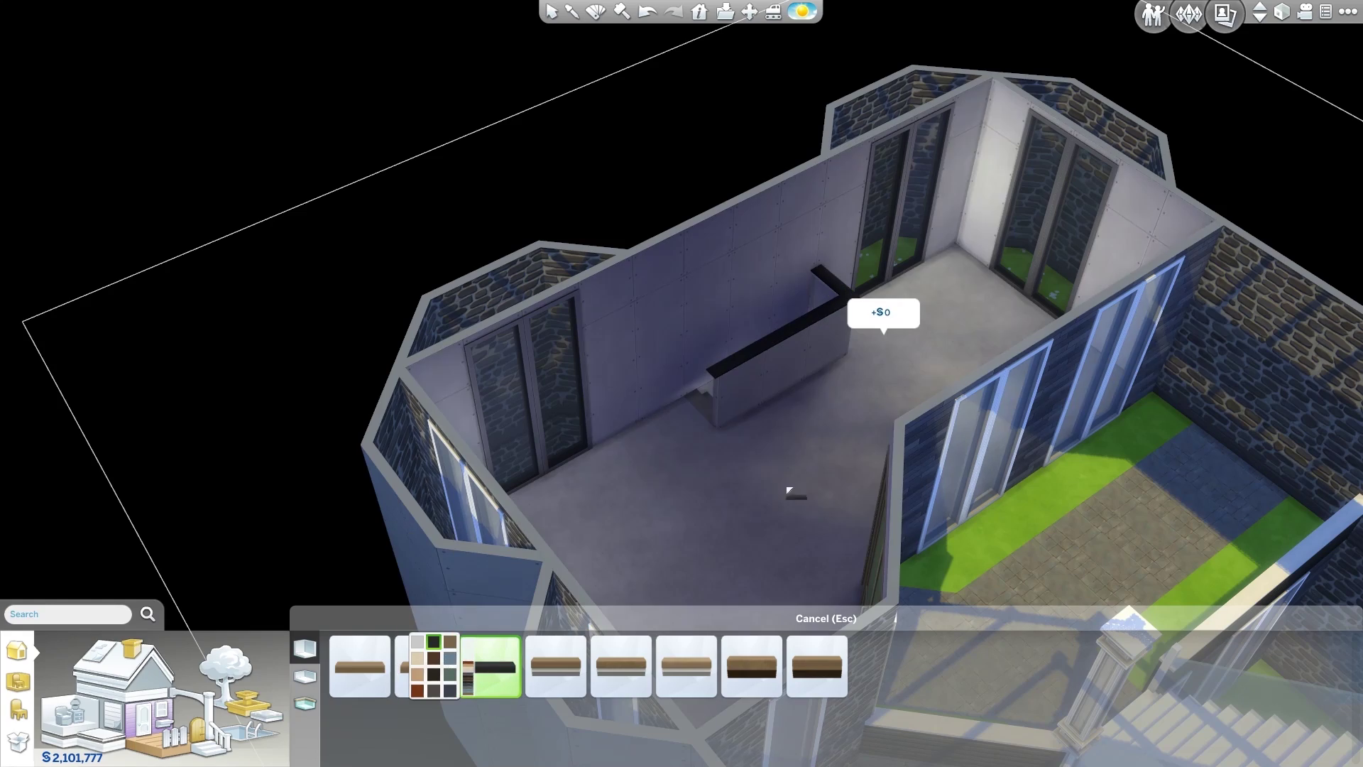
Paint the room floor in dark wood and add a dark glass double door
{"action": "left_click", "coordinate": [746, 487], "text": "shift"}
{"action": "scroll", "coordinate": [707, 468], "scroll_direction": "up", "scroll_amount": 3}
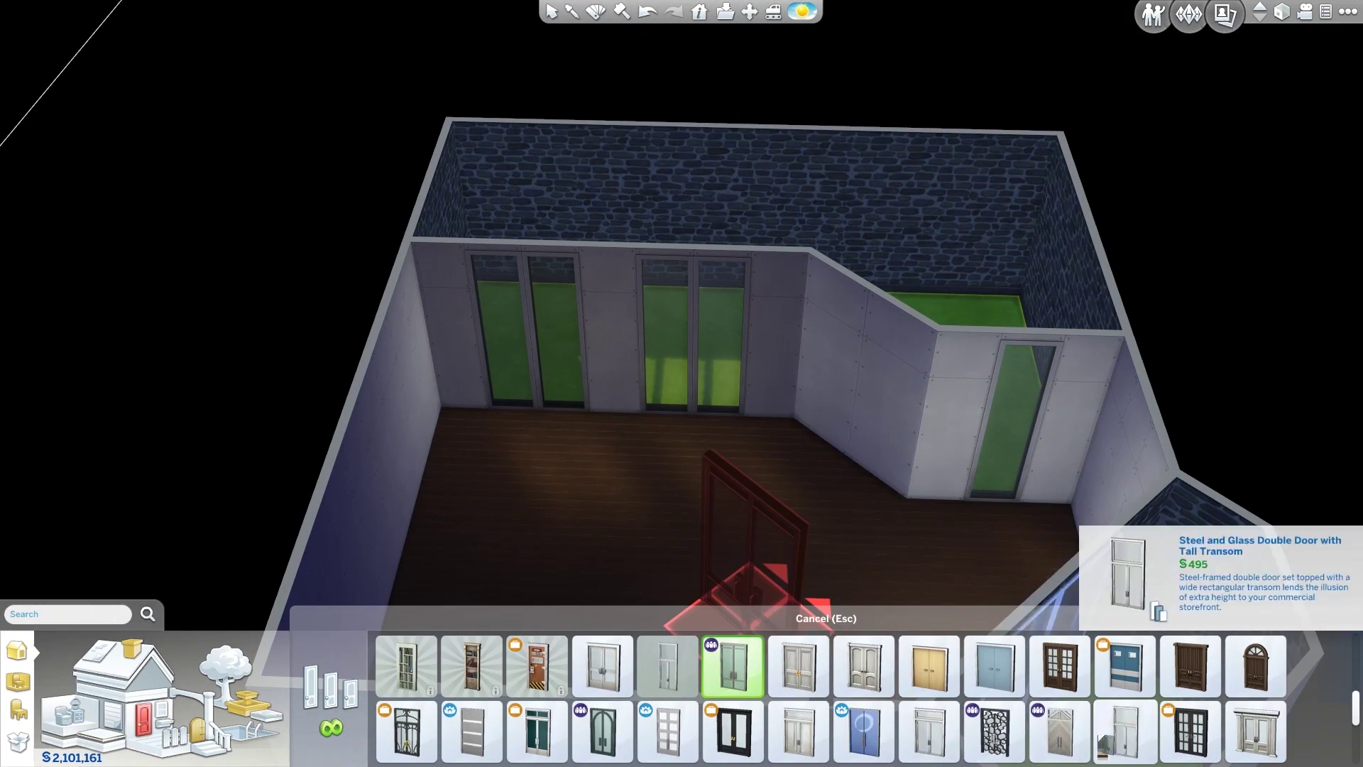
{"action": "scroll", "coordinate": [781, 700], "scroll_direction": "down", "scroll_amount": 1}
{"action": "left_click", "coordinate": [603, 699]}
{"action": "key", "text": "Escape"}
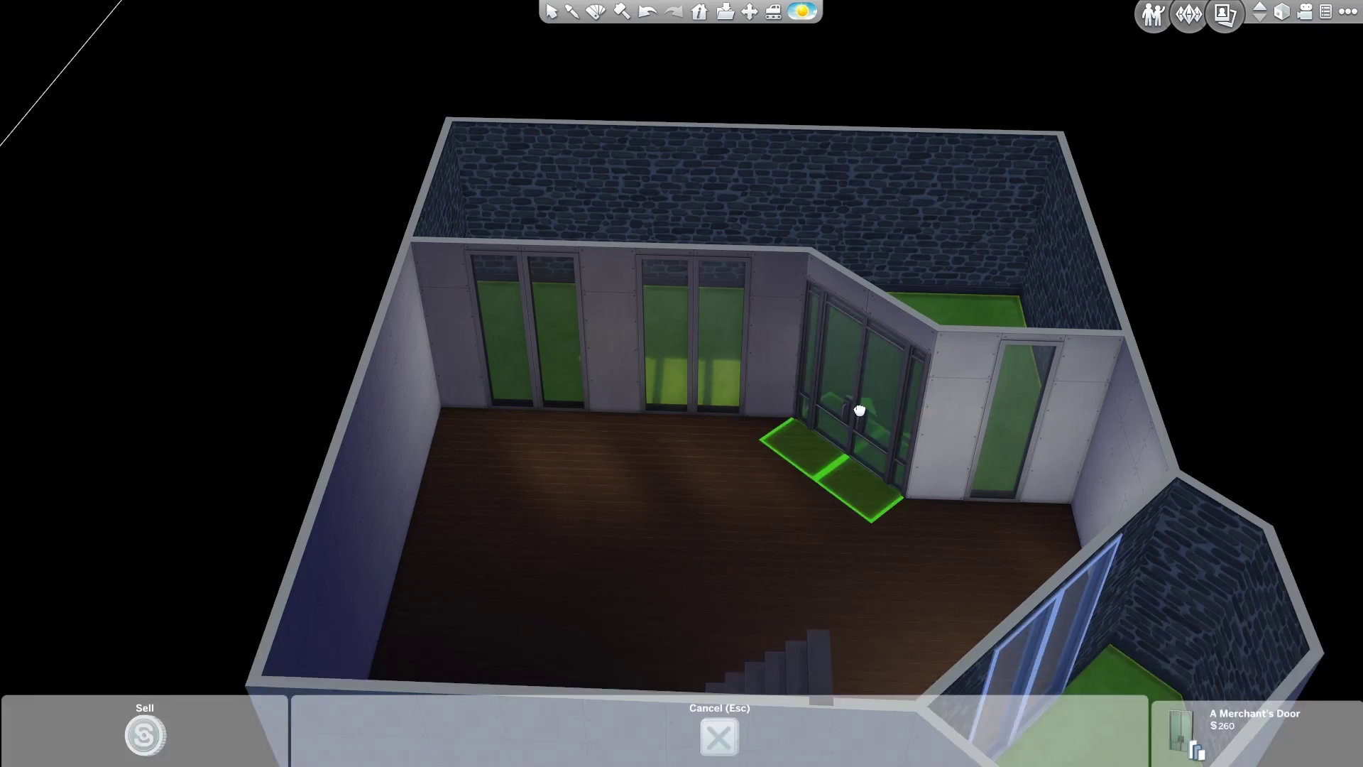
{"action": "left_click", "coordinate": [861, 411]}
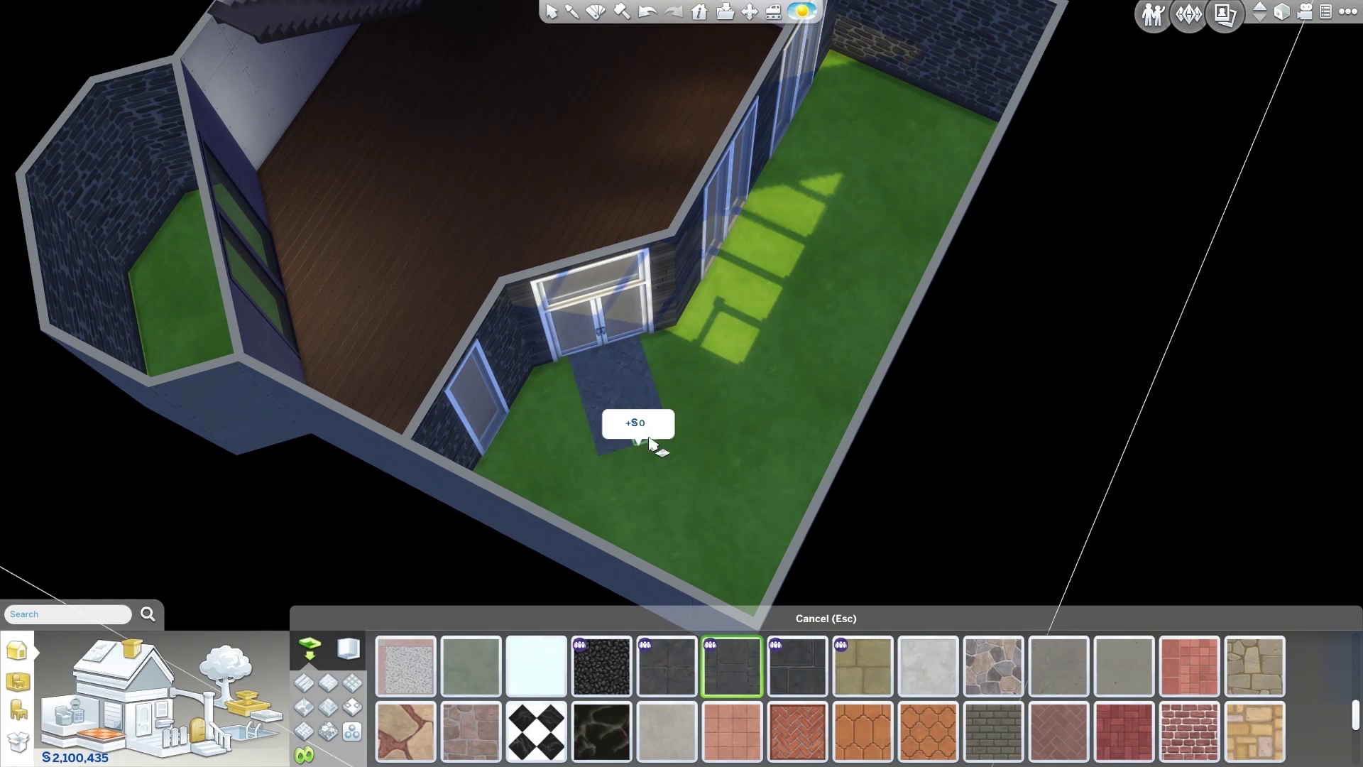
Paint dark stone tiles through the grassy courtyards, undoing stray tiles on the grass
{"action": "key", "text": "comma"}
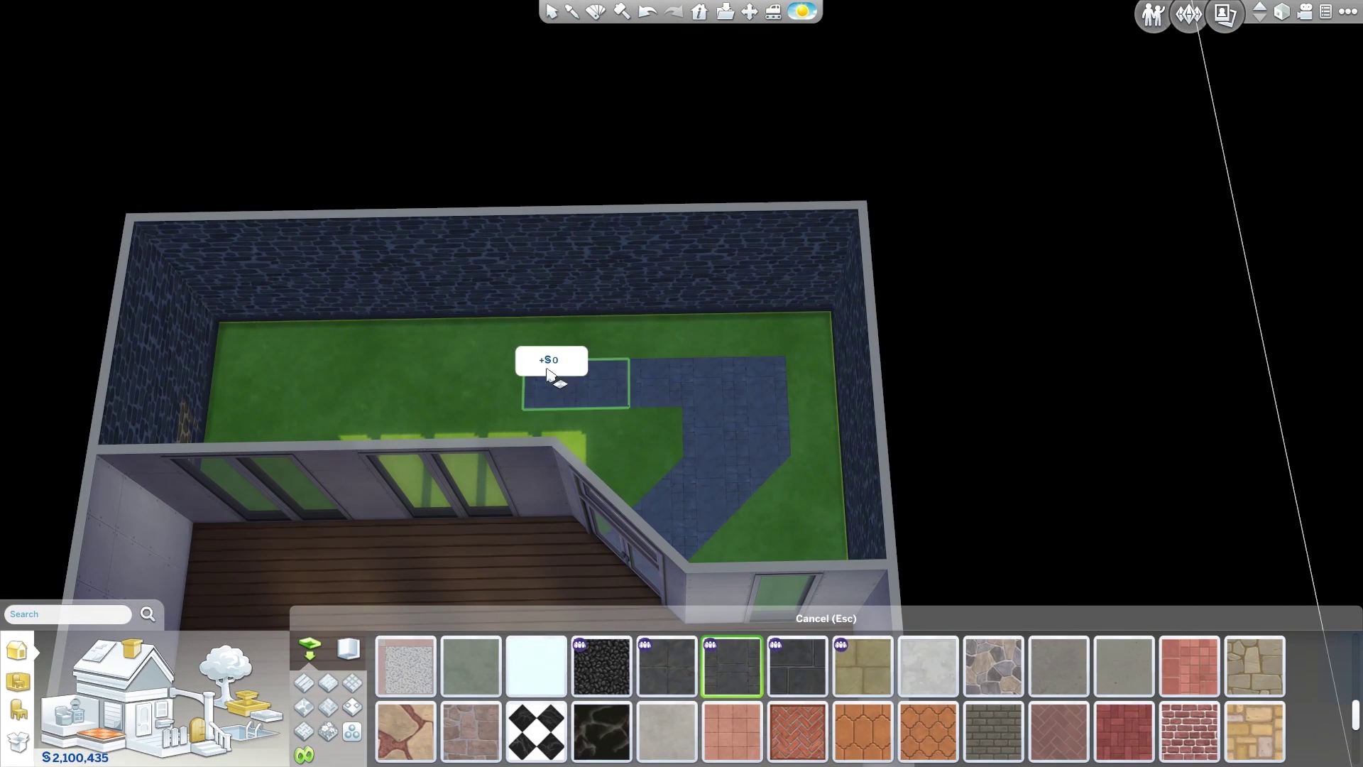
{"action": "key", "text": "comma"}
{"action": "key", "text": "comma"}
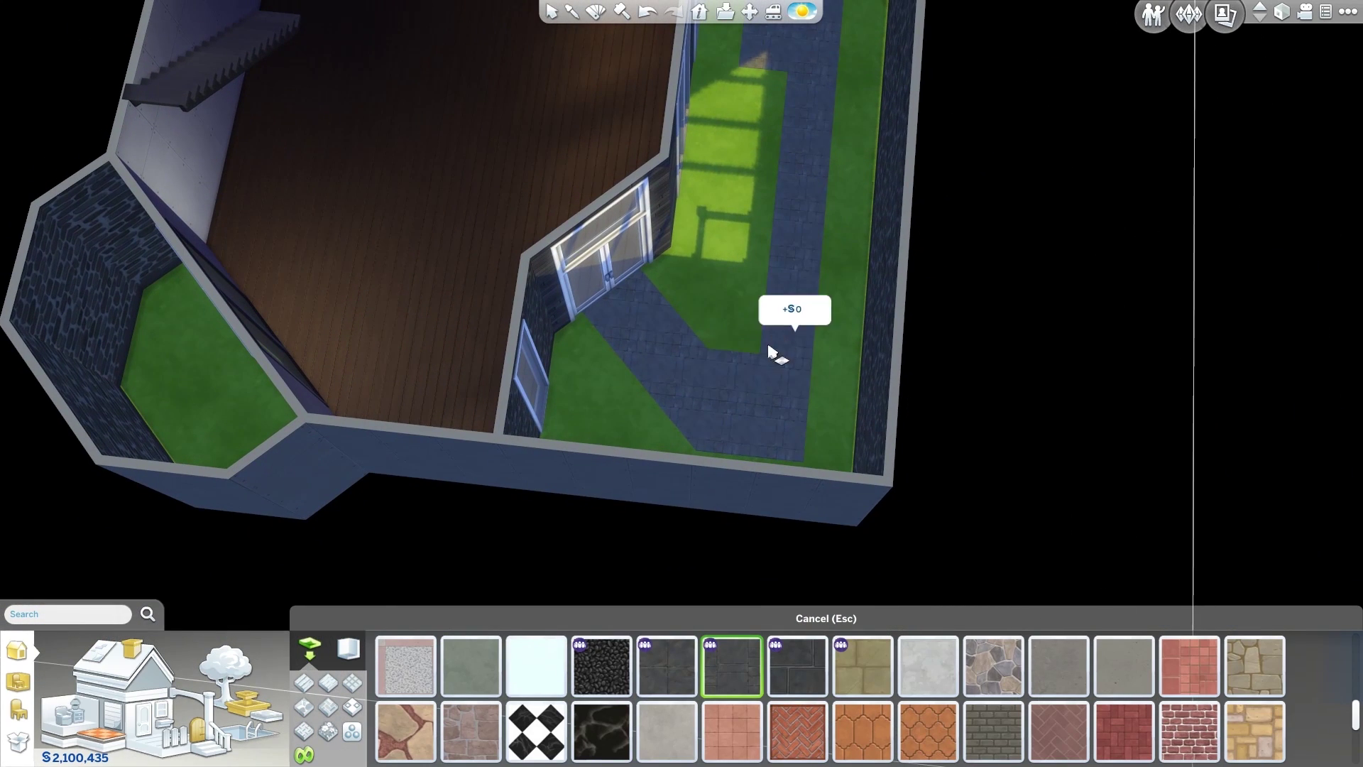
{"action": "key", "text": "comma"}
{"action": "key", "text": "Escape"}
{"action": "key", "text": "ctrl+z"}
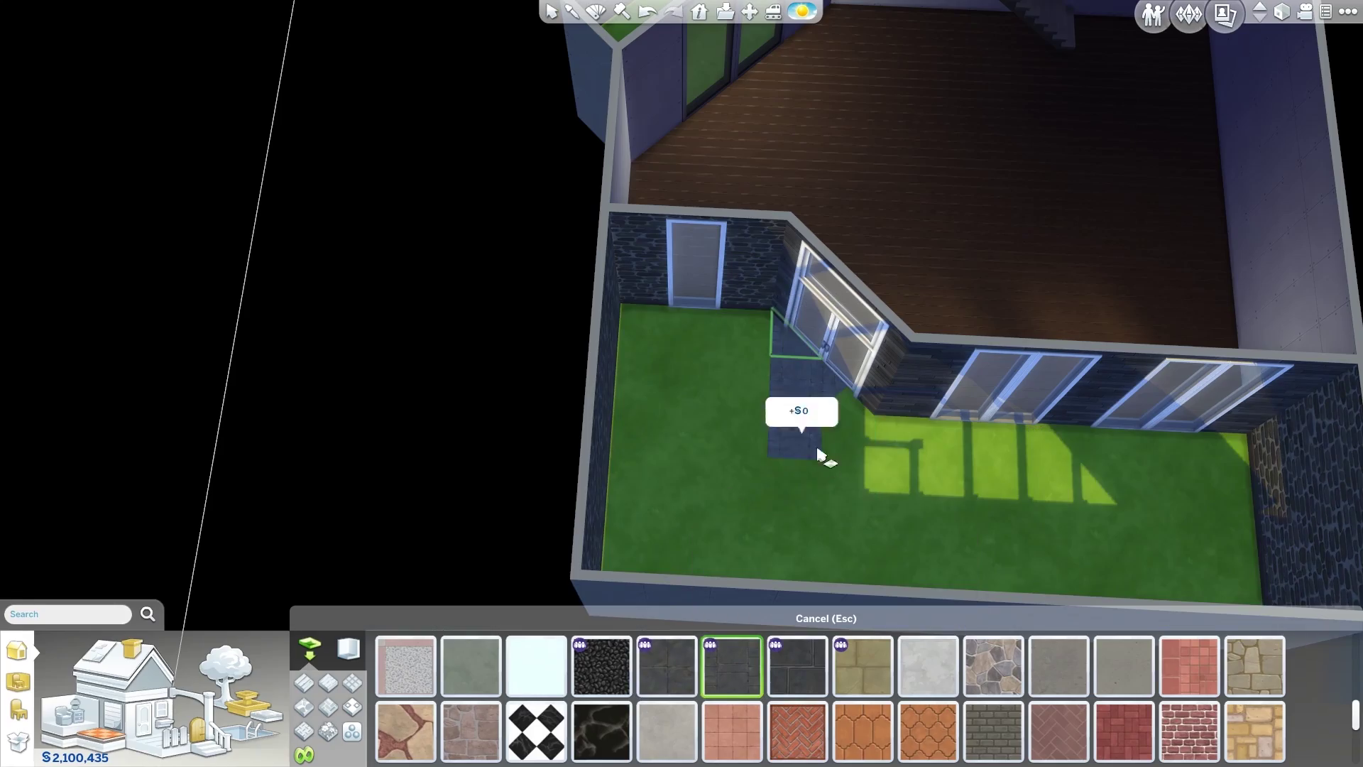
{"action": "key", "text": "comma"}
{"action": "key", "text": "comma"}
{"action": "key", "text": "comma"}
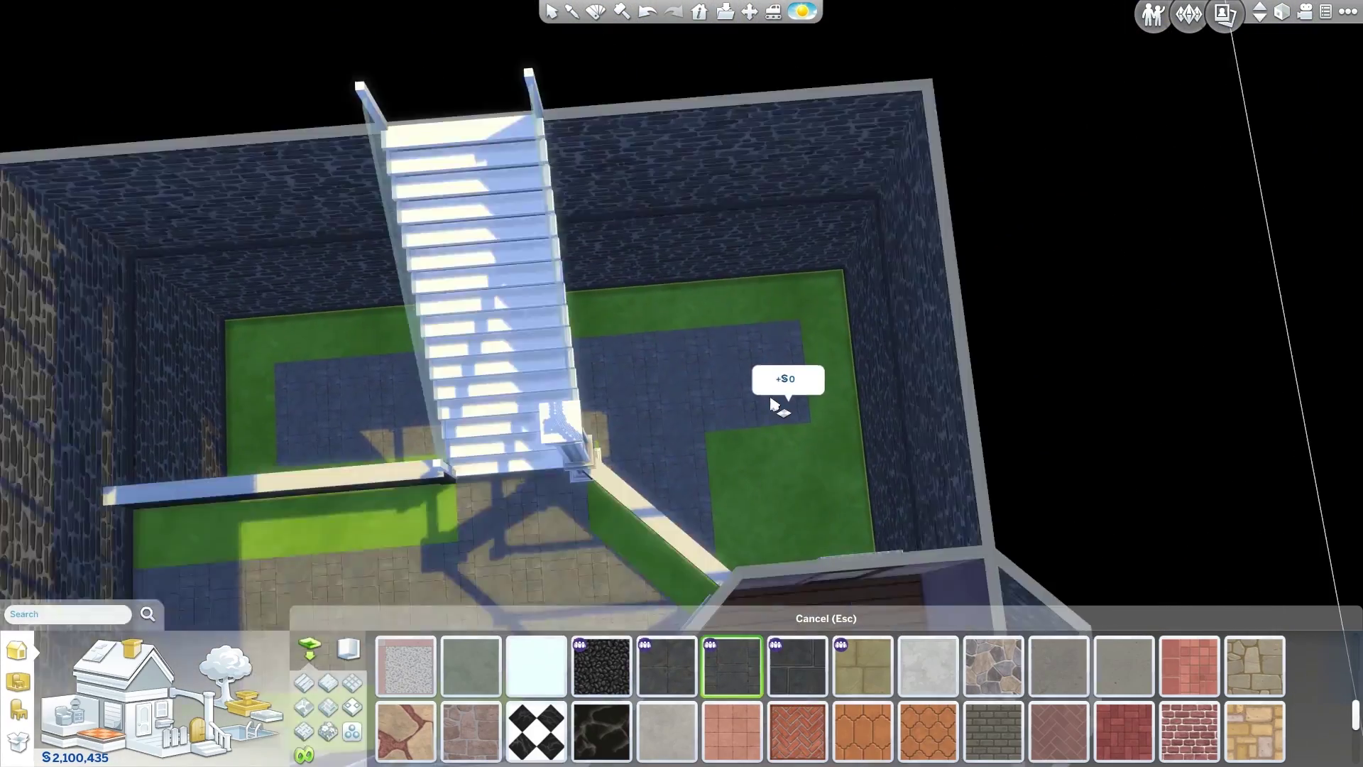
{"action": "scroll", "coordinate": [770, 402], "scroll_direction": "down", "scroll_amount": 5}
{"action": "key", "text": "comma"}
{"action": "key", "text": "comma"}
{"action": "key", "text": "comma"}
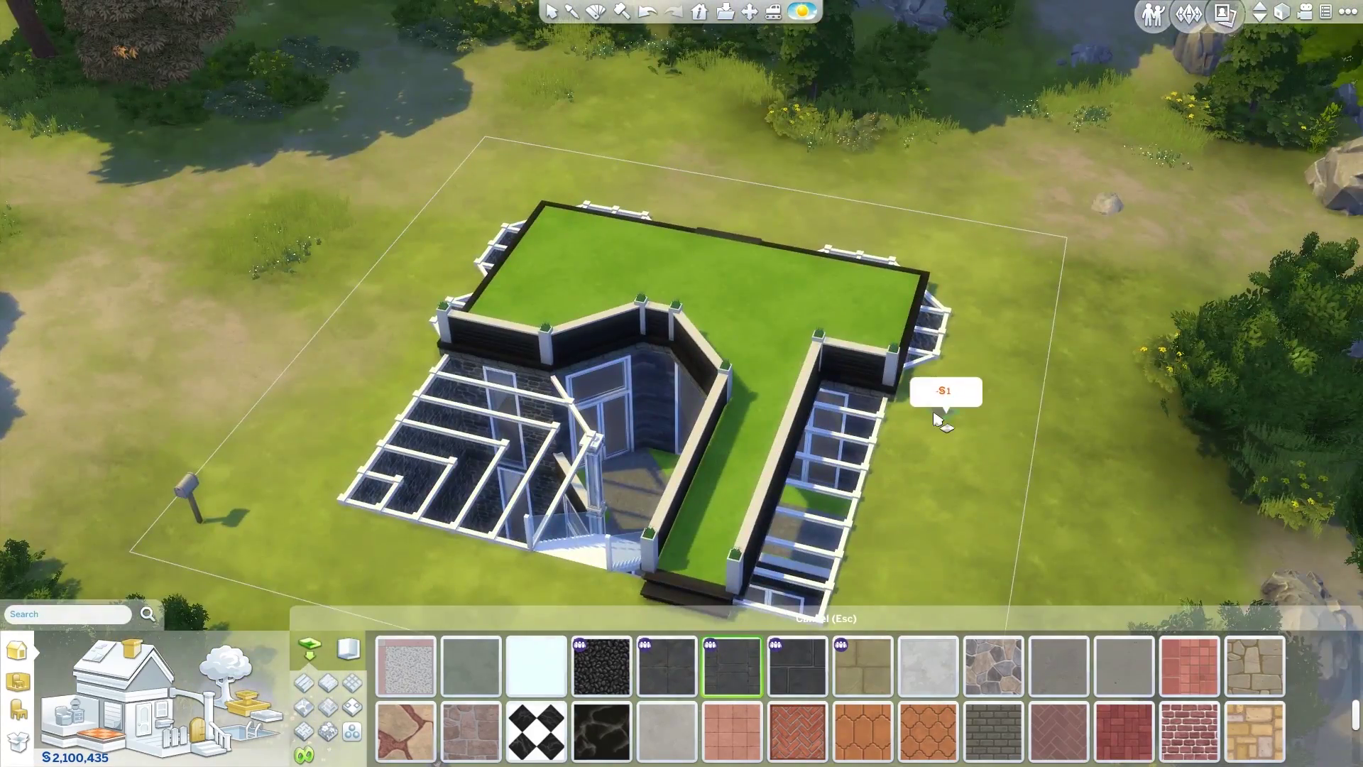
{"action": "scroll", "coordinate": [934, 419], "scroll_direction": "up", "scroll_amount": 5}
{"action": "key", "text": "comma"}
Place flush ceiling lights across the wood-floor room
{"action": "left_click", "coordinate": [40, 708]}
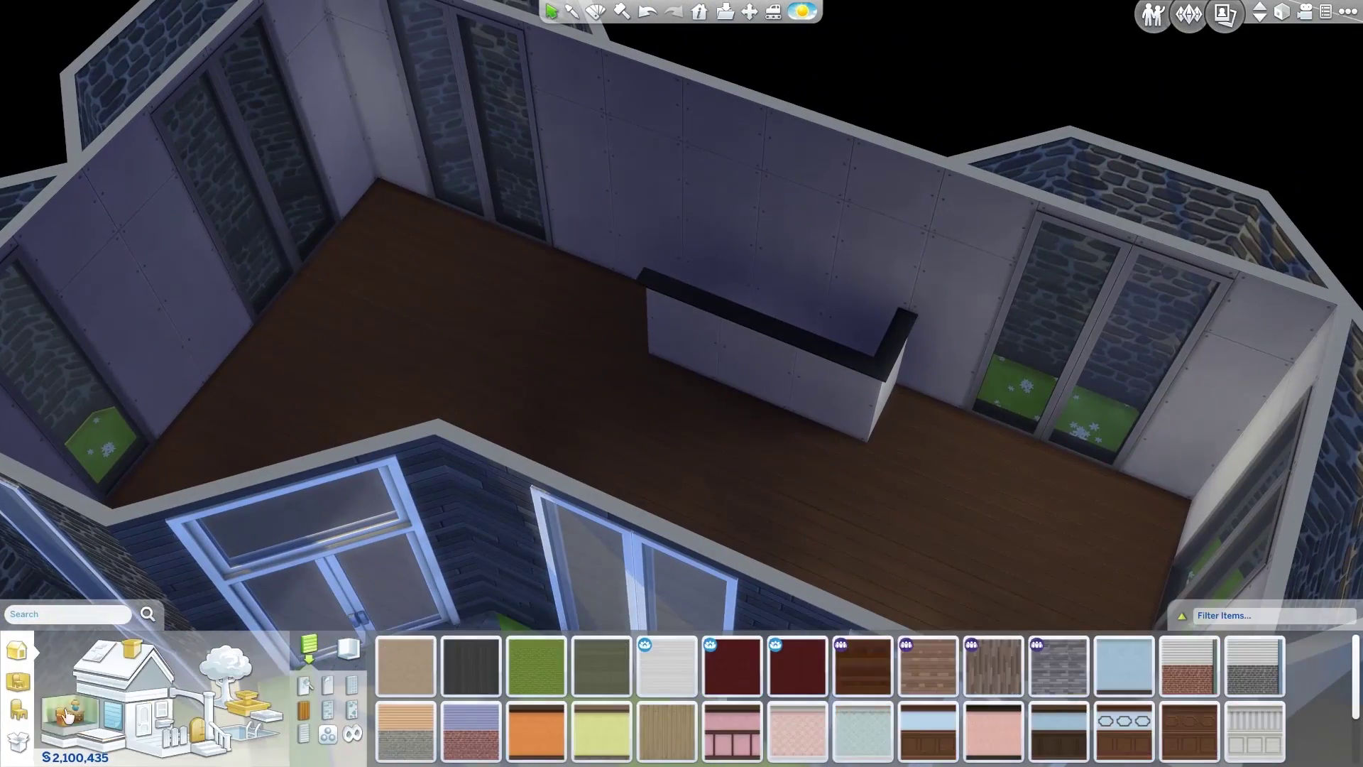
{"action": "left_click", "coordinate": [19, 708]}
{"action": "left_click", "coordinate": [71, 565]}
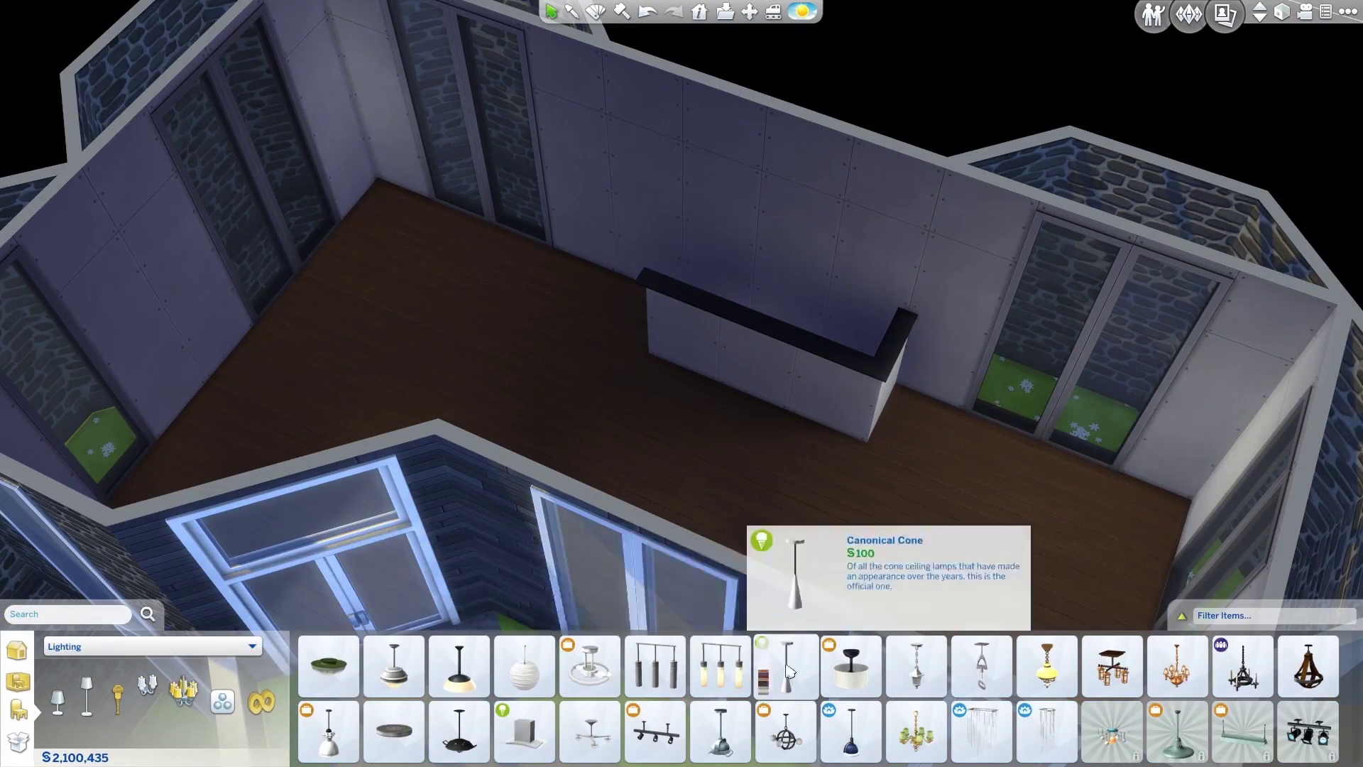
{"action": "left_click", "coordinate": [395, 731]}
{"action": "left_click", "coordinate": [786, 232]}
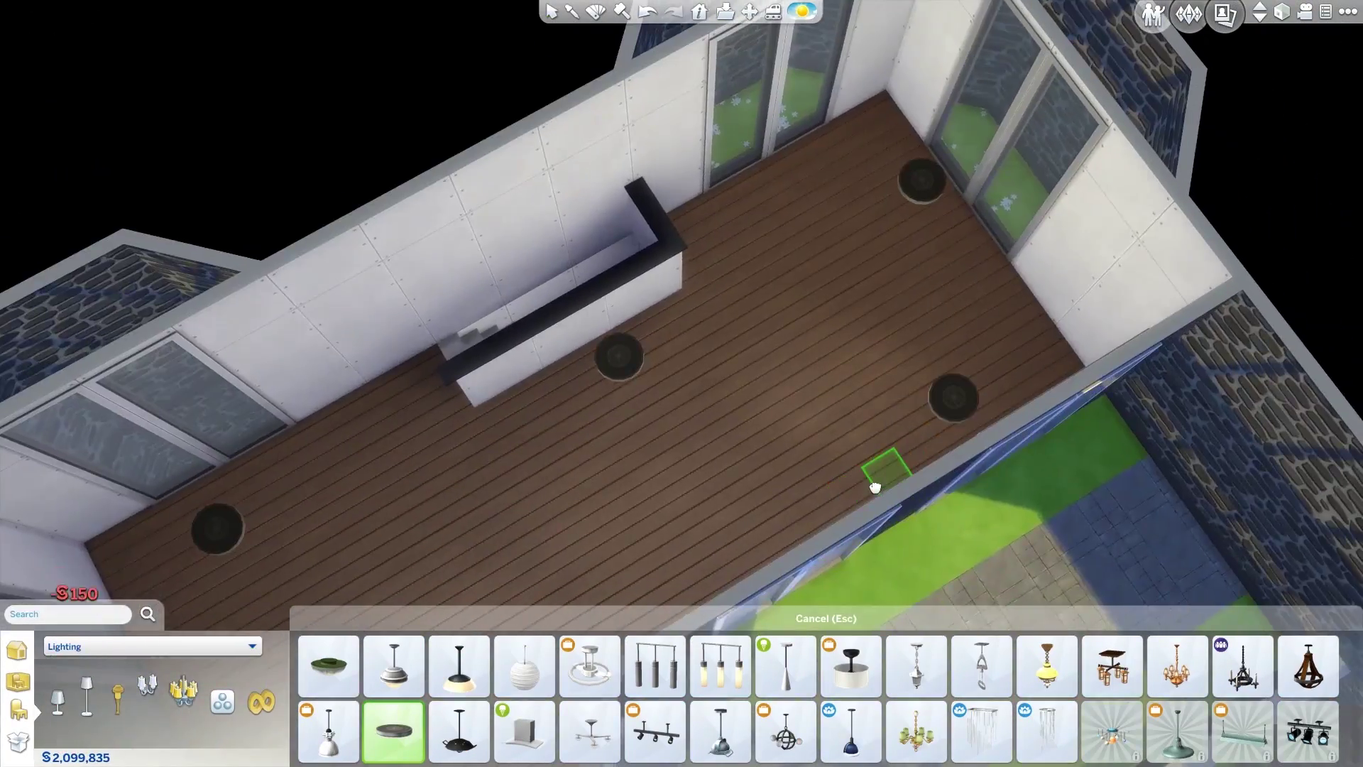
{"action": "scroll", "coordinate": [875, 488], "scroll_direction": "down", "scroll_amount": 5}
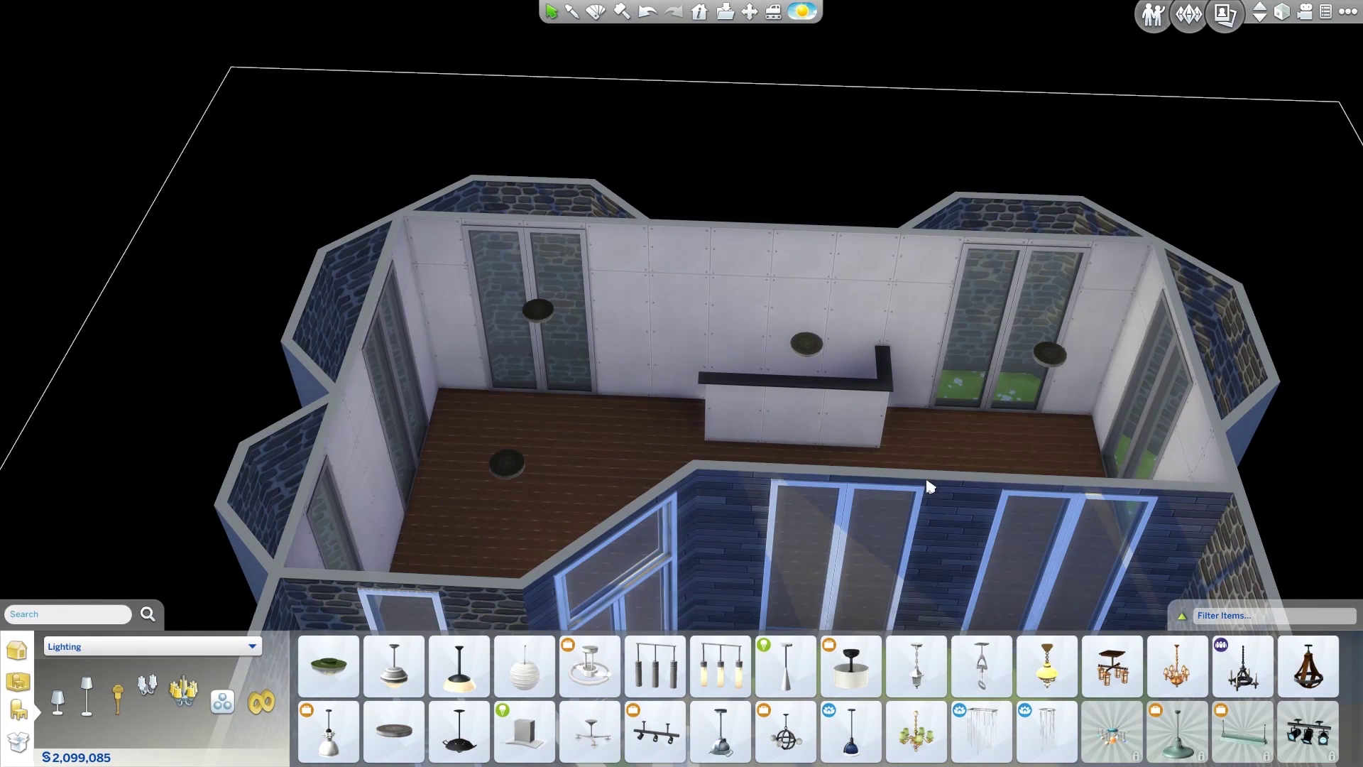
Clad the kitchen walls and bar front in Deep Wood plank paneling
{"action": "left_click", "coordinate": [20, 680]}
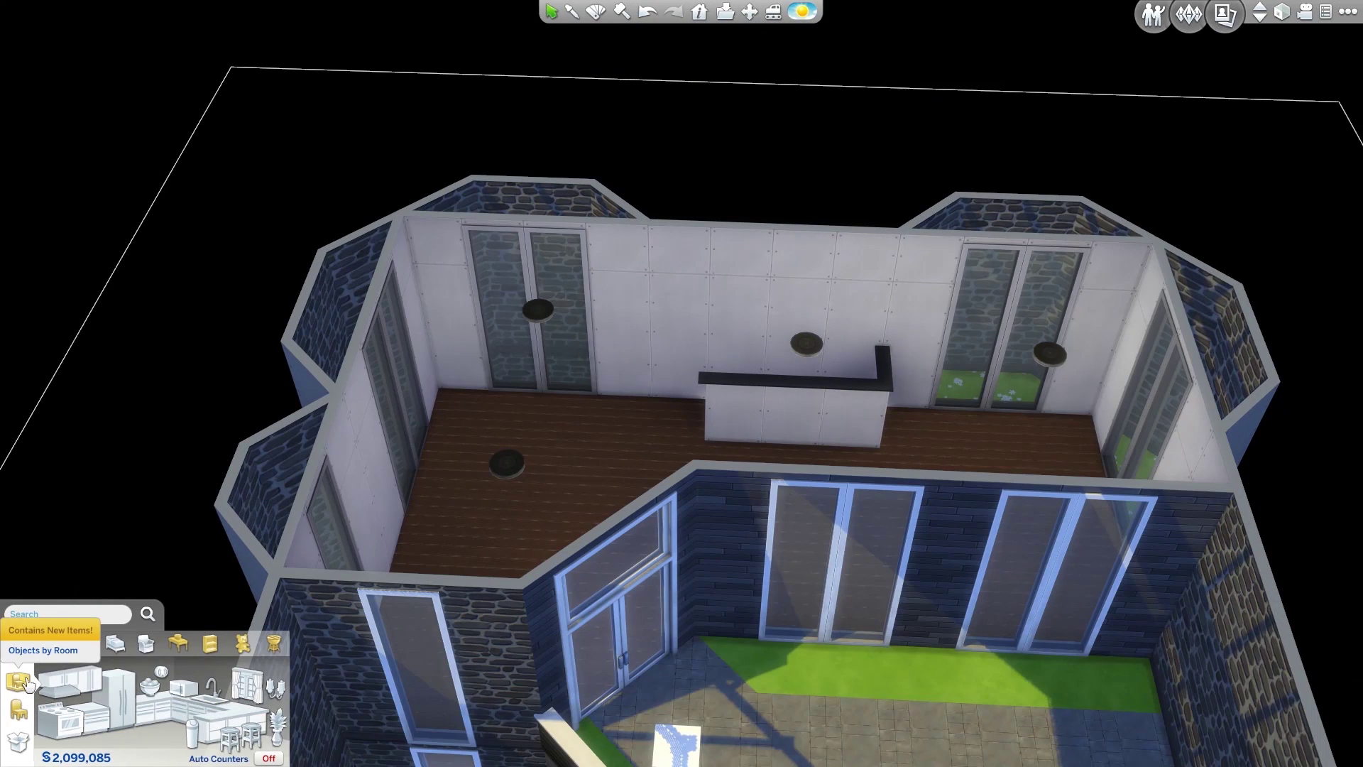
{"action": "left_click", "coordinate": [1086, 625]}
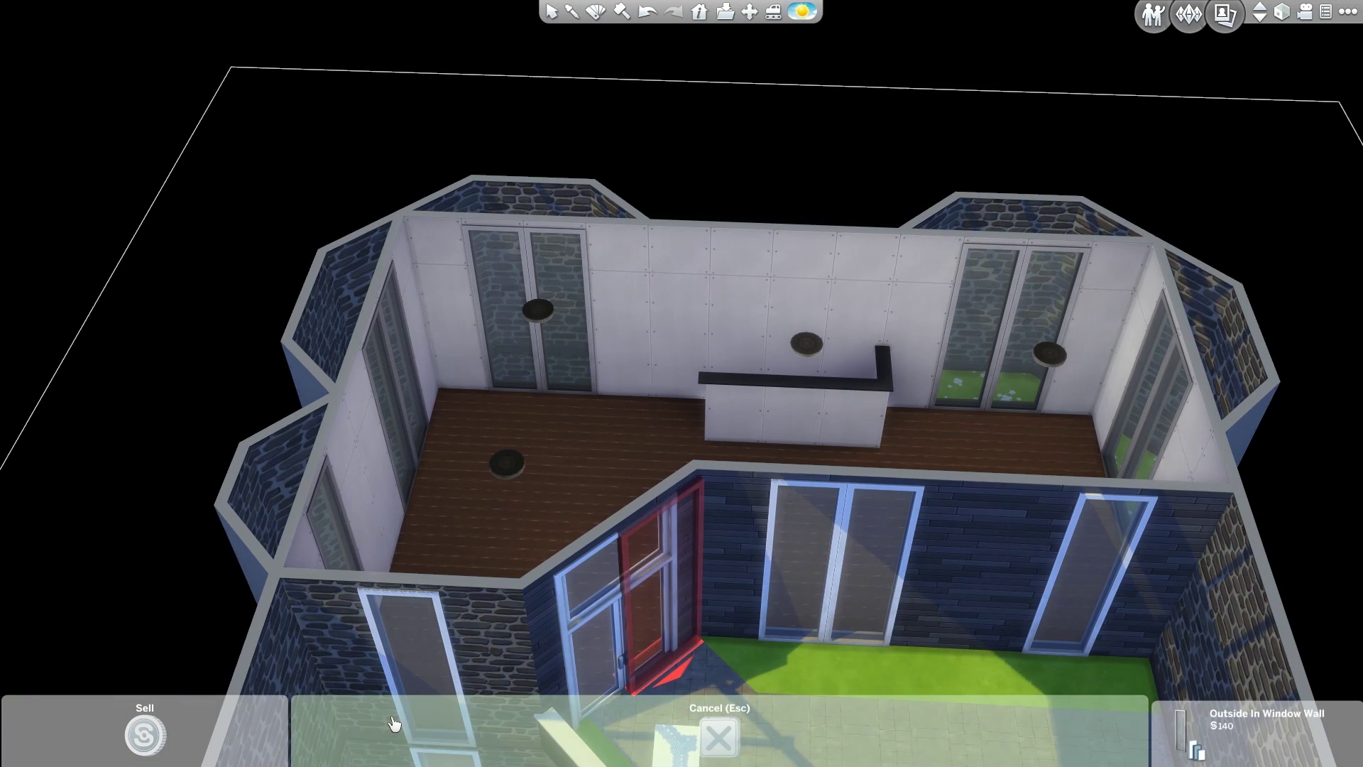
{"action": "key", "text": "Escape"}
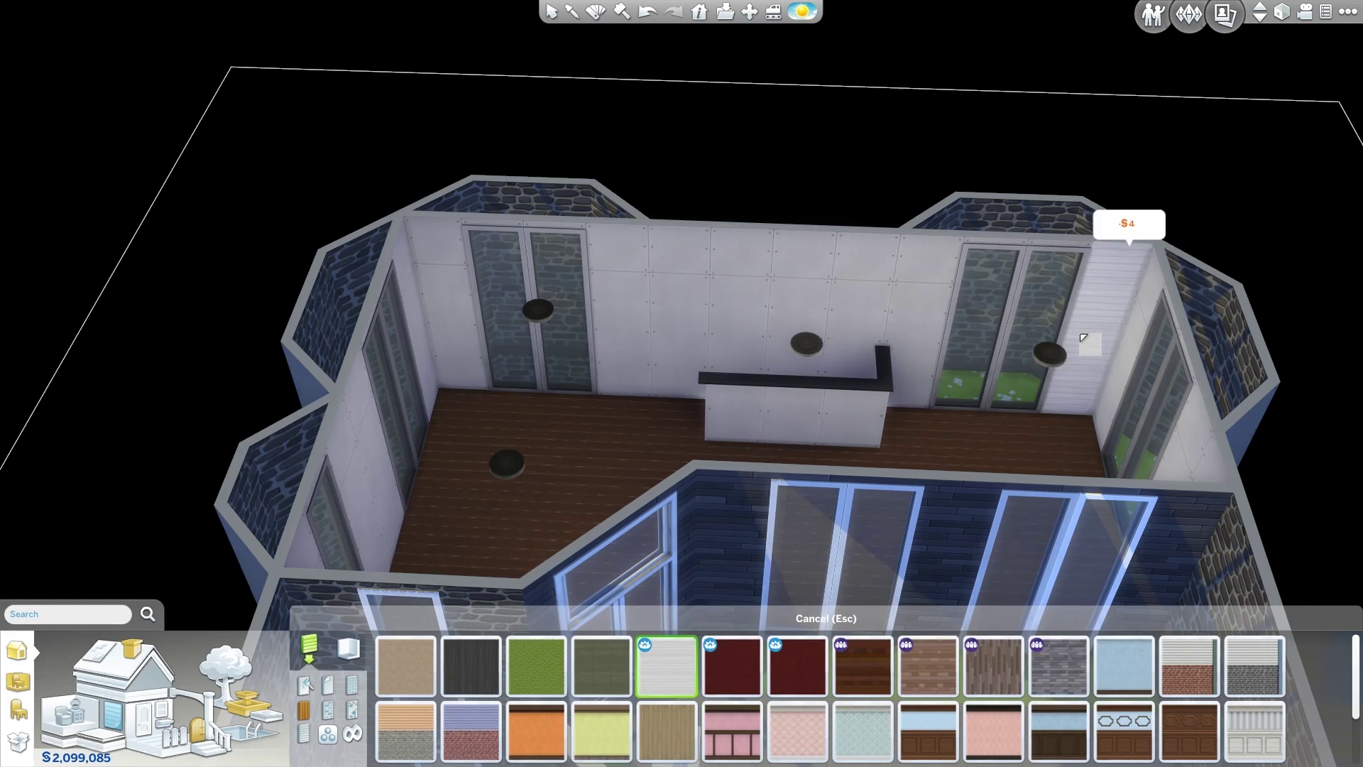
{"action": "left_click", "coordinate": [807, 319]}
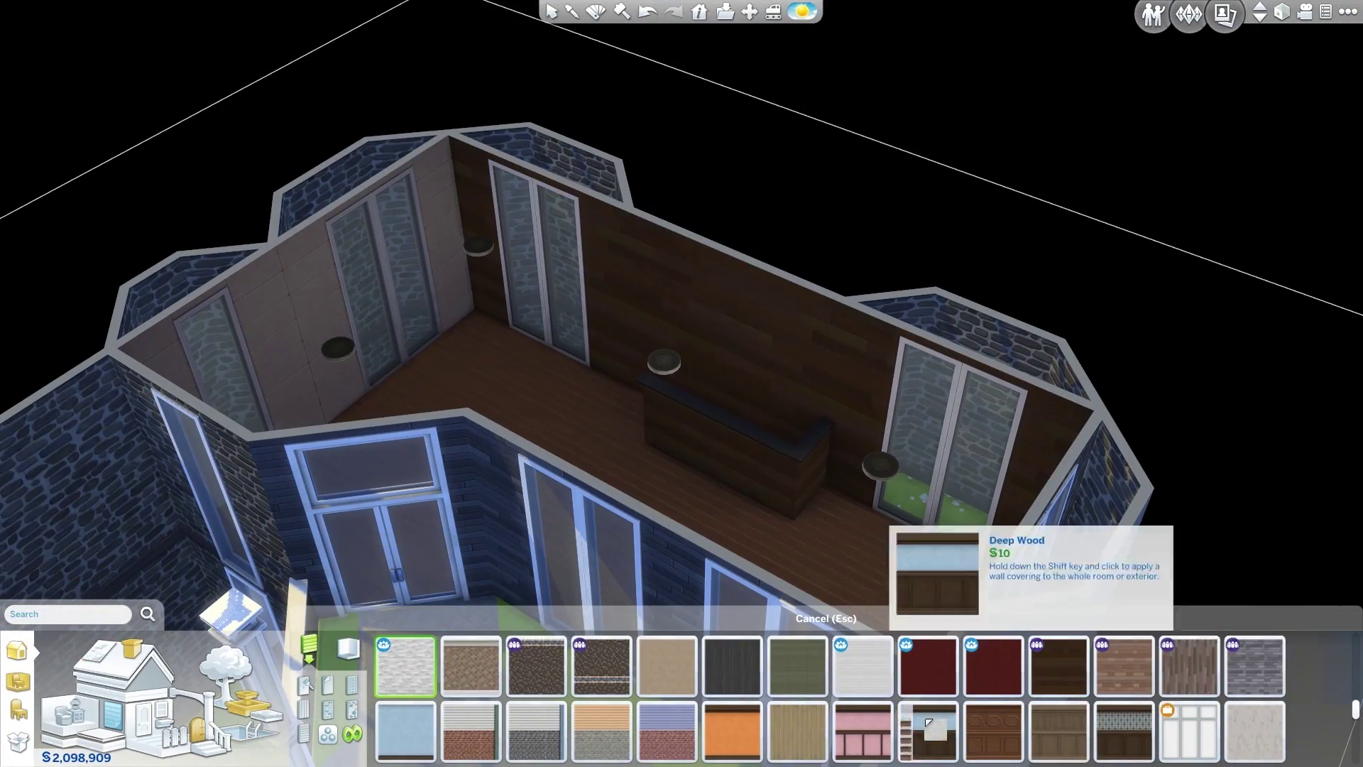
{"action": "scroll", "coordinate": [881, 719], "scroll_direction": "down", "scroll_amount": 2}
{"action": "scroll", "coordinate": [1030, 686], "scroll_direction": "up", "scroll_amount": 3}
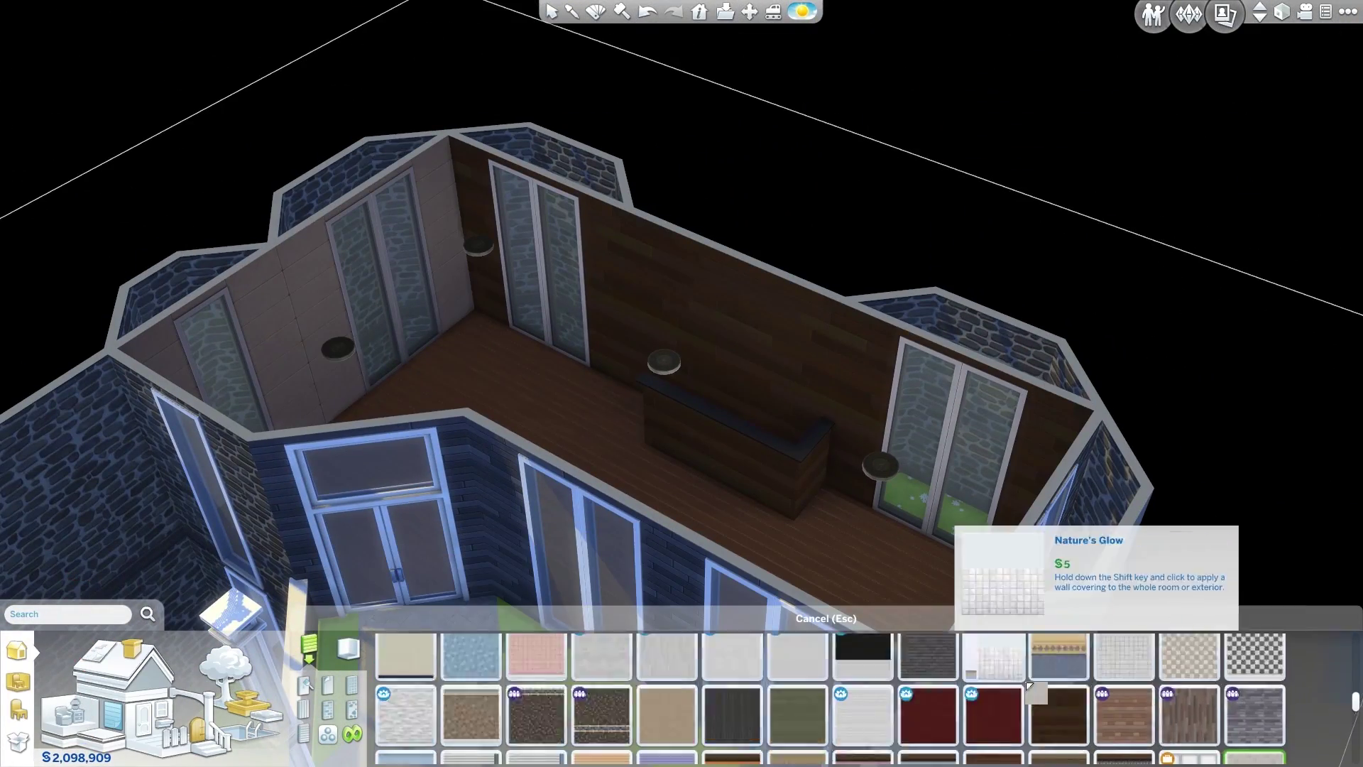
{"action": "scroll", "coordinate": [1030, 686], "scroll_direction": "up", "scroll_amount": 5}
Paint the neighbouring room's walls deep red with a Basic Standards paint
{"action": "key", "text": "Escape"}
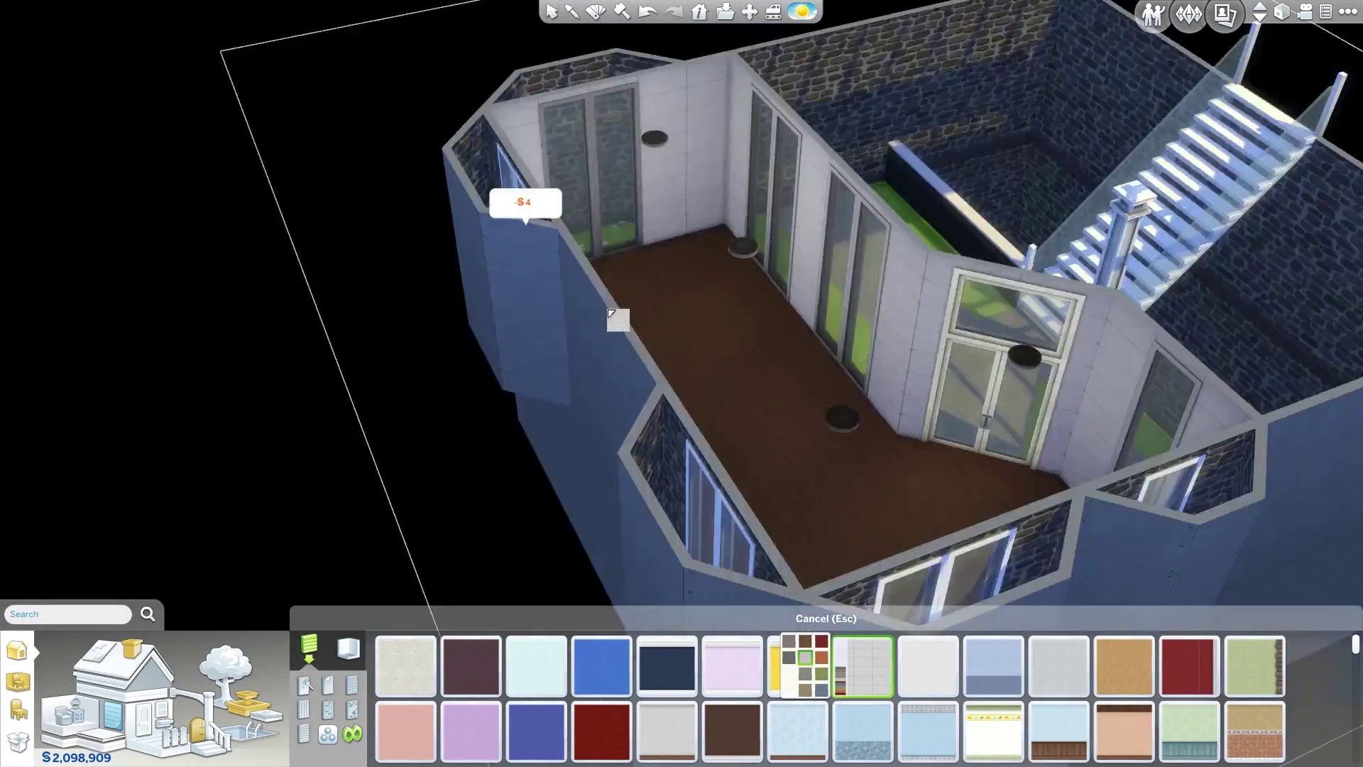
{"action": "key", "text": "e"}
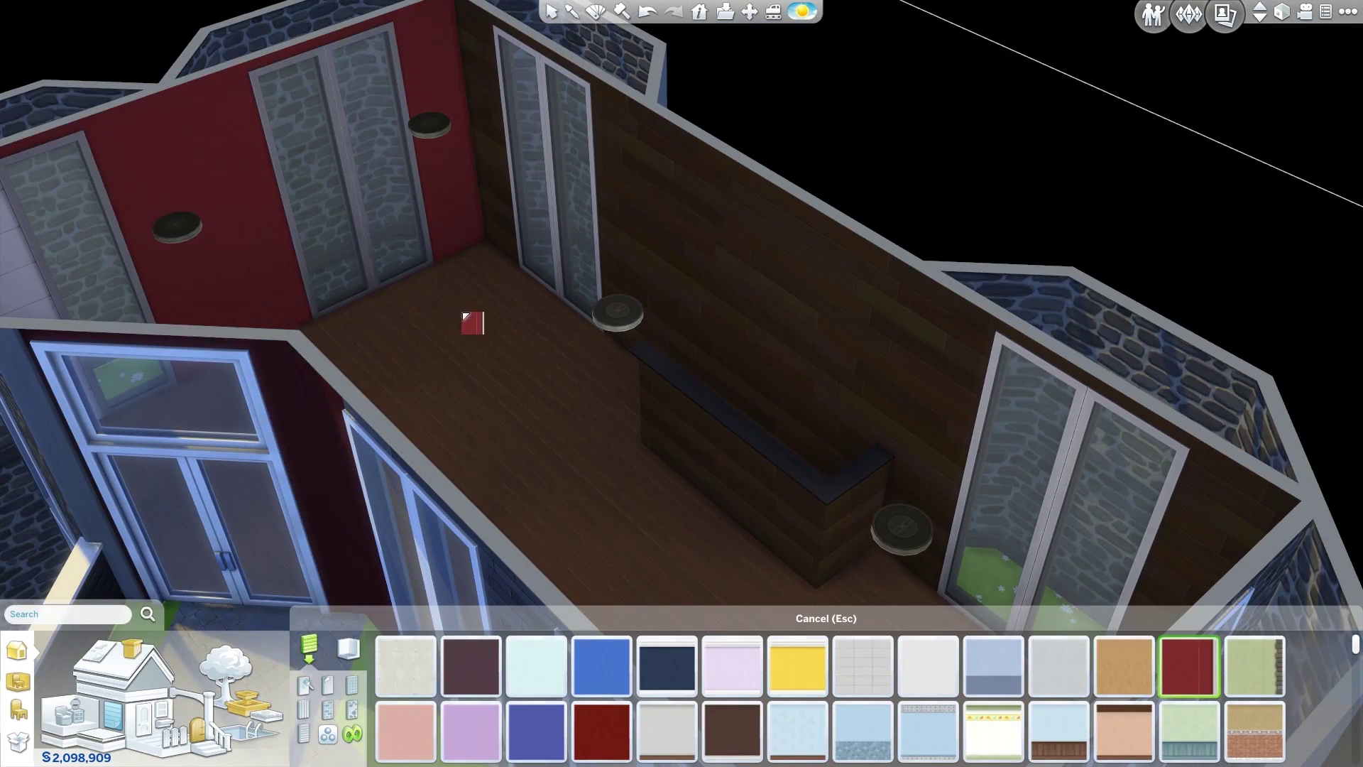
{"action": "scroll", "coordinate": [1207, 710], "scroll_direction": "down", "scroll_amount": 5}
{"action": "left_click", "coordinate": [534, 715]}
{"action": "scroll", "coordinate": [750, 703], "scroll_direction": "down", "scroll_amount": 1}
{"action": "scroll", "coordinate": [751, 703], "scroll_direction": "up", "scroll_amount": 5}
{"action": "left_click", "coordinate": [602, 666]}
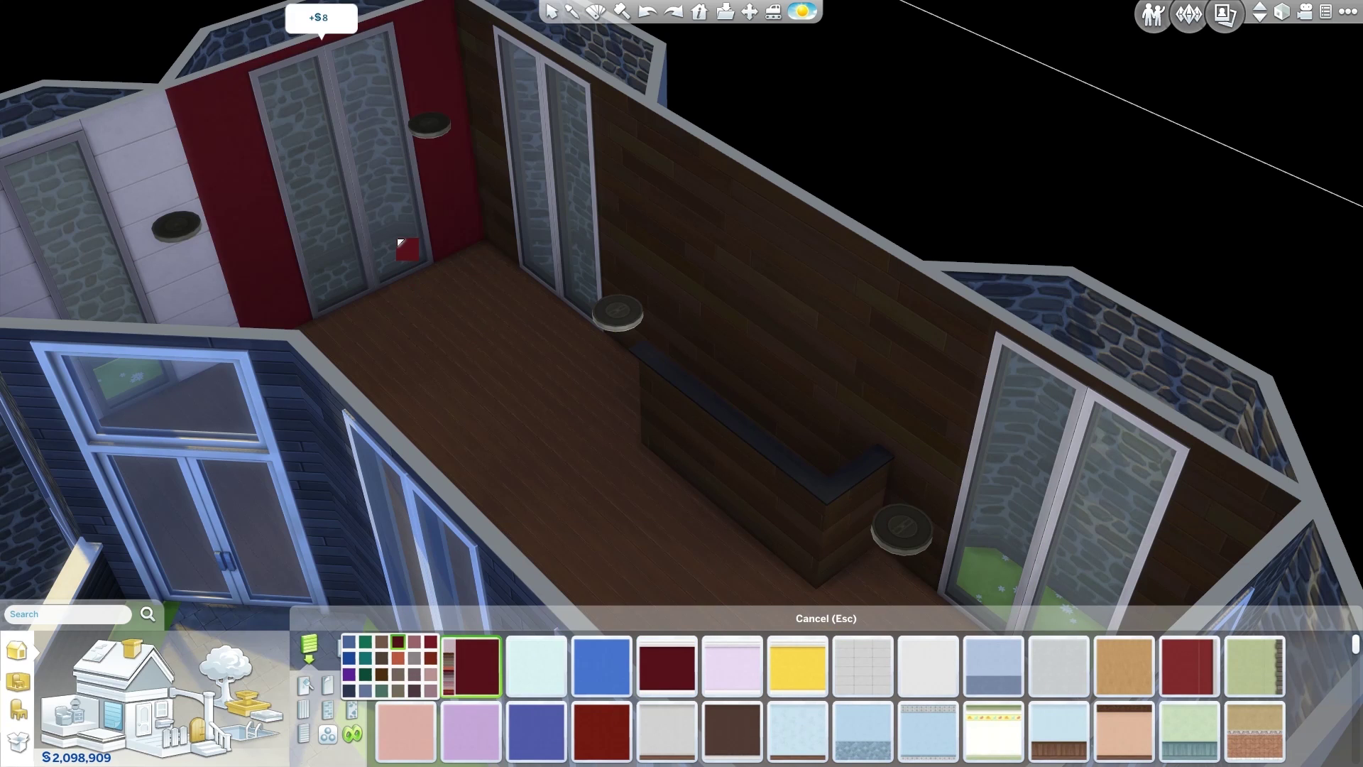
{"action": "left_click", "coordinate": [348, 690]}
{"action": "left_click", "coordinate": [536, 666]}
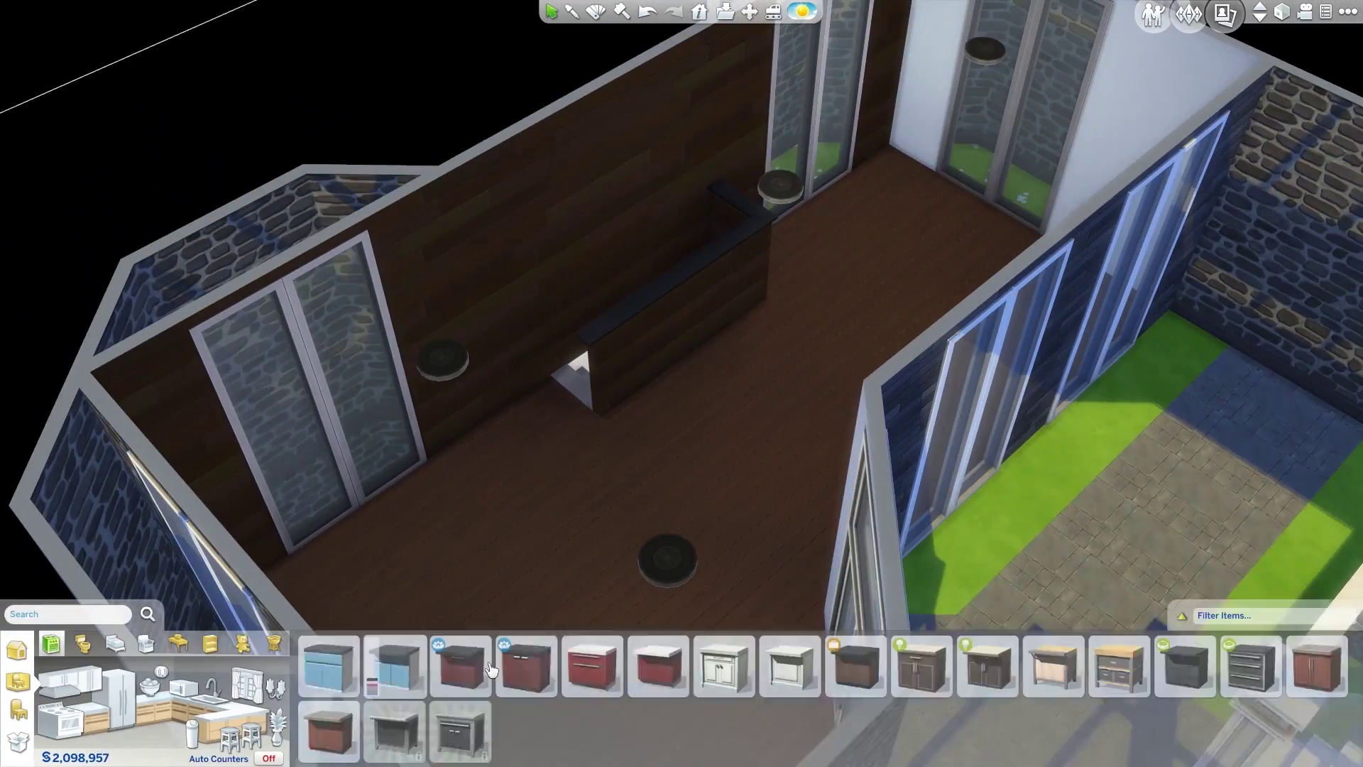
Place a shelved counter at the bar's end and build a half wall behind it
{"action": "scroll", "coordinate": [648, 487], "scroll_direction": "up", "scroll_amount": 3}
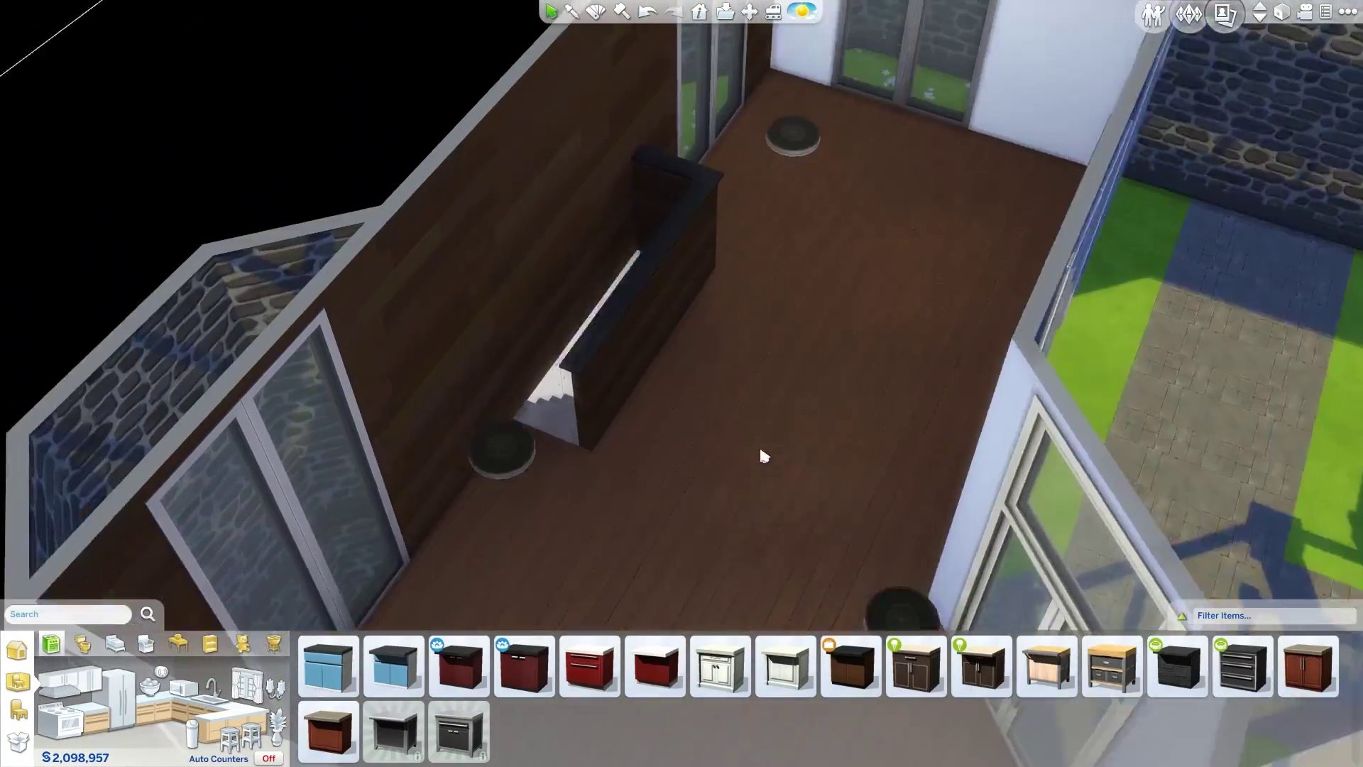
{"action": "left_click", "coordinate": [1112, 666]}
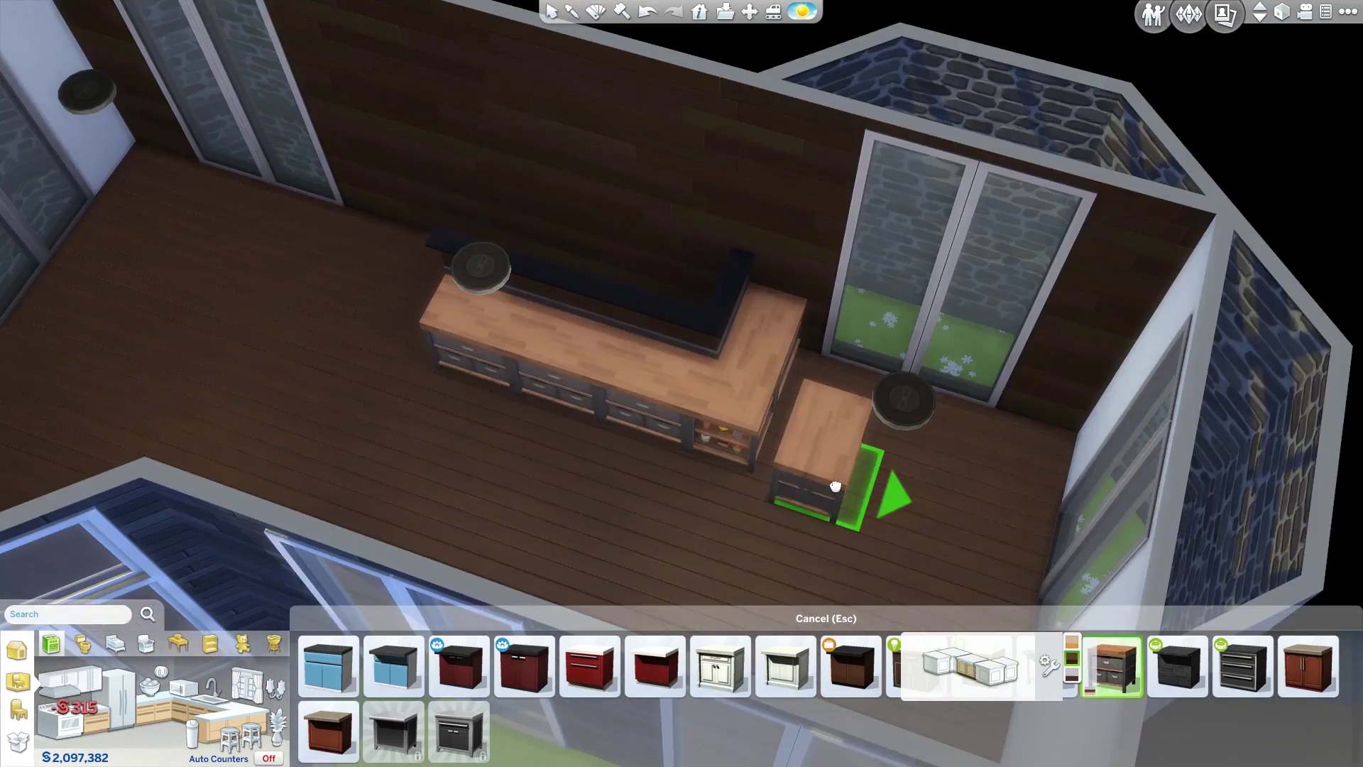
{"action": "left_click", "coordinate": [845, 469]}
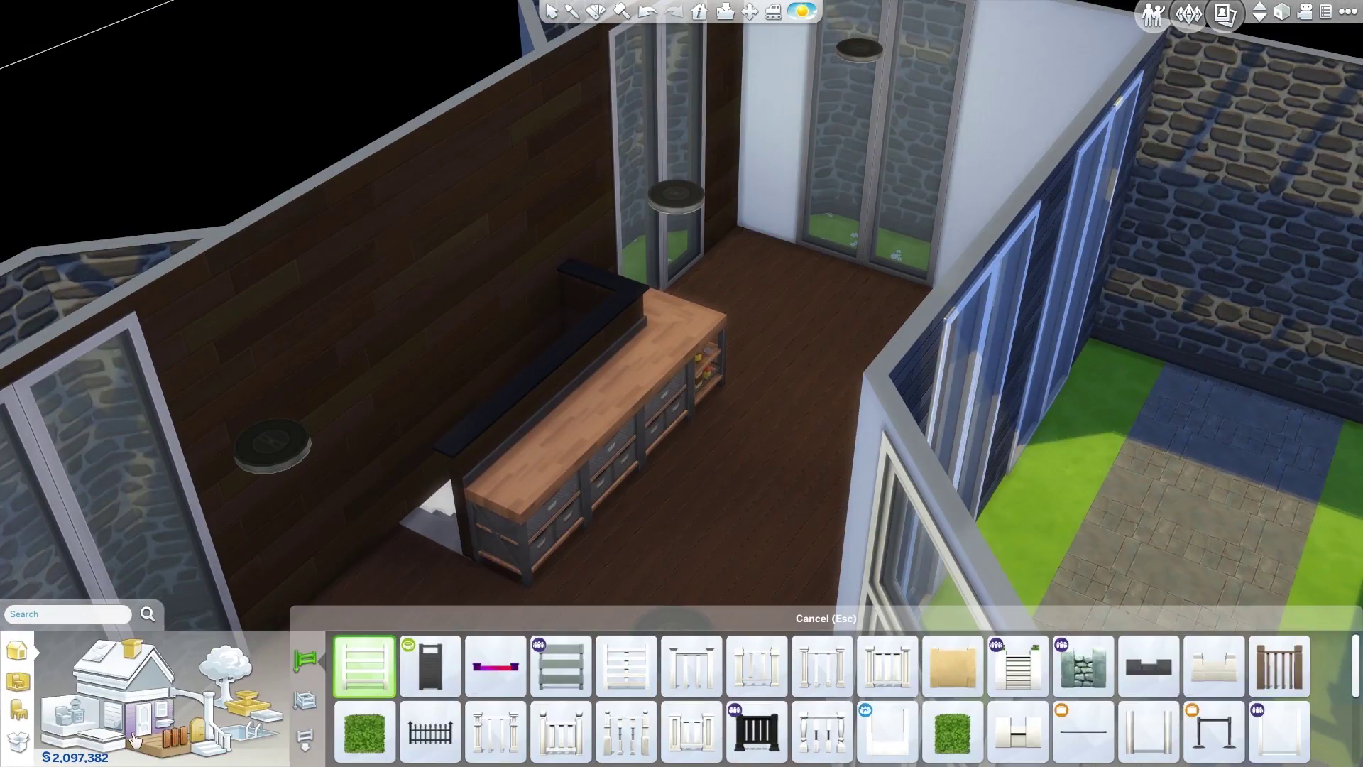
{"action": "left_click", "coordinate": [526, 667]}
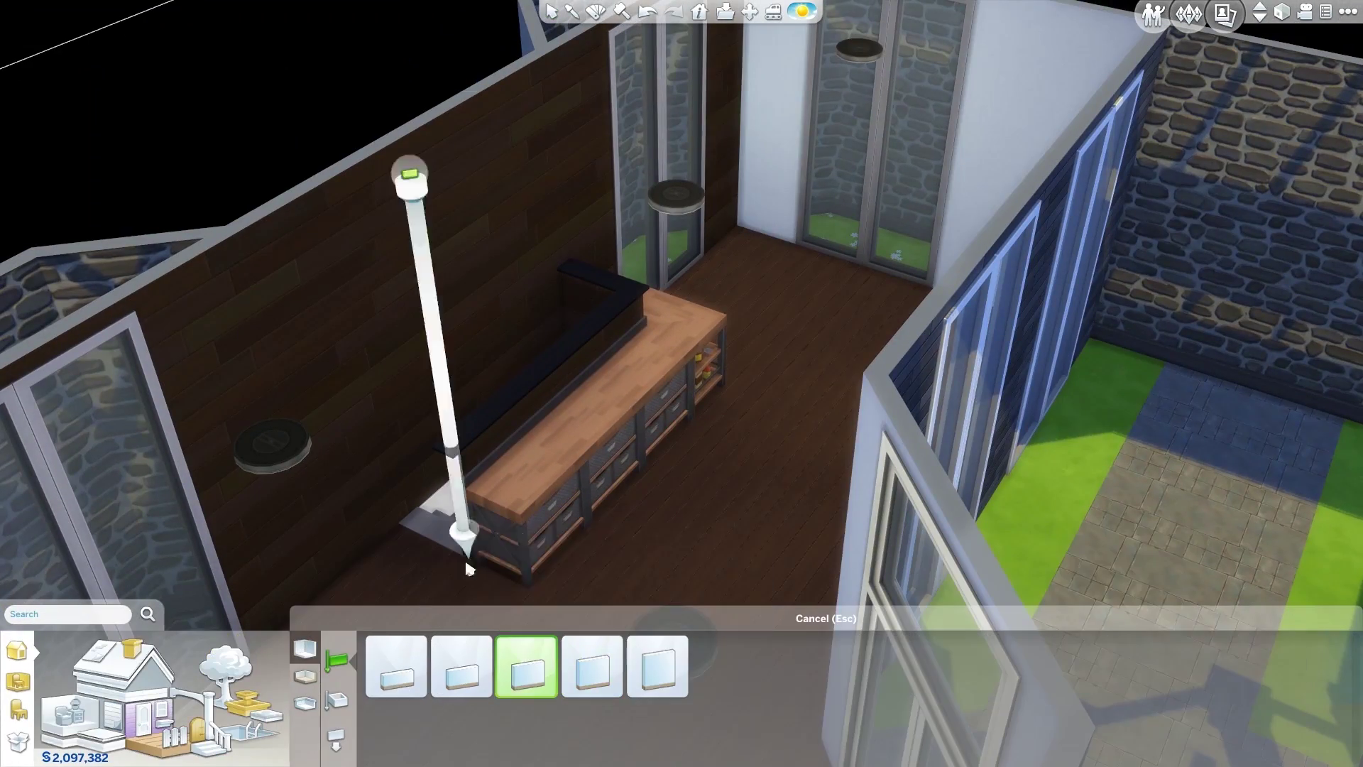
{"action": "left_click", "coordinate": [648, 428]}
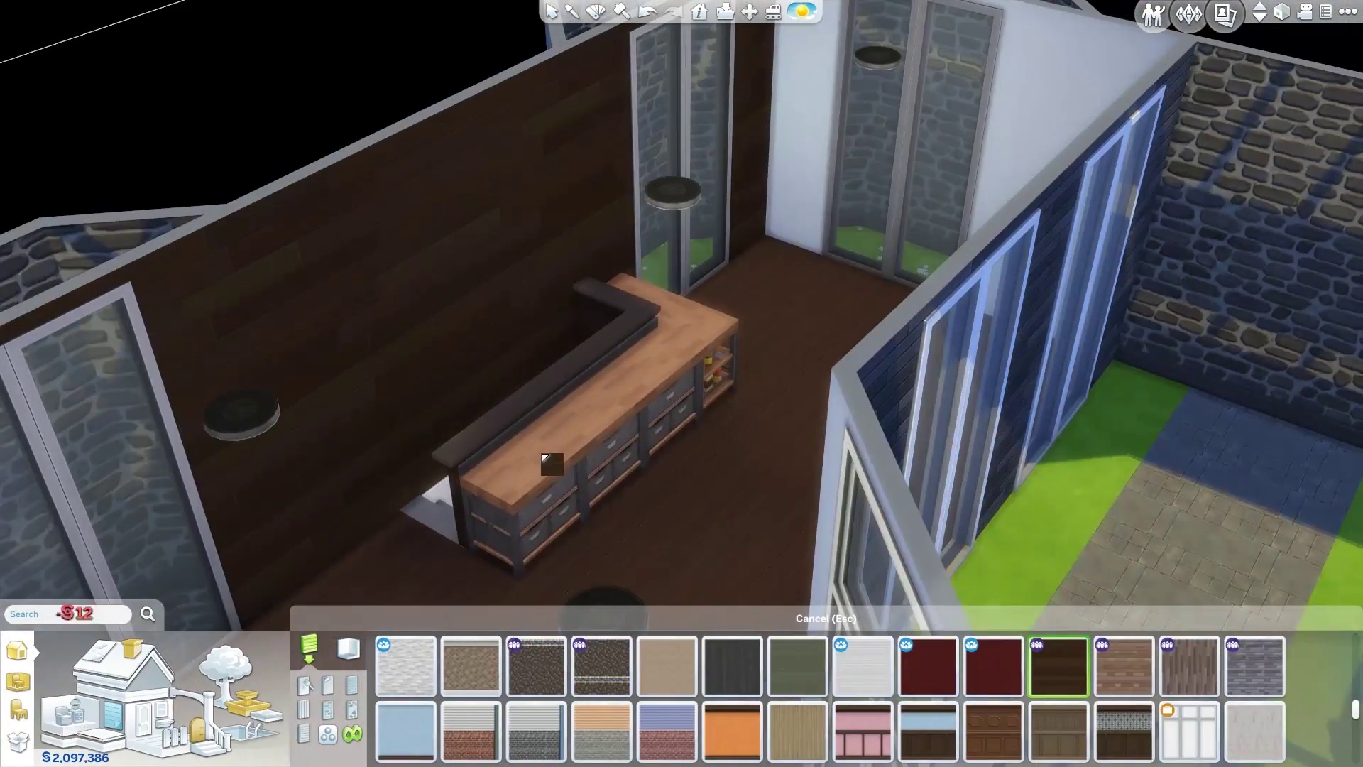
{"action": "left_click", "coordinate": [165, 726]}
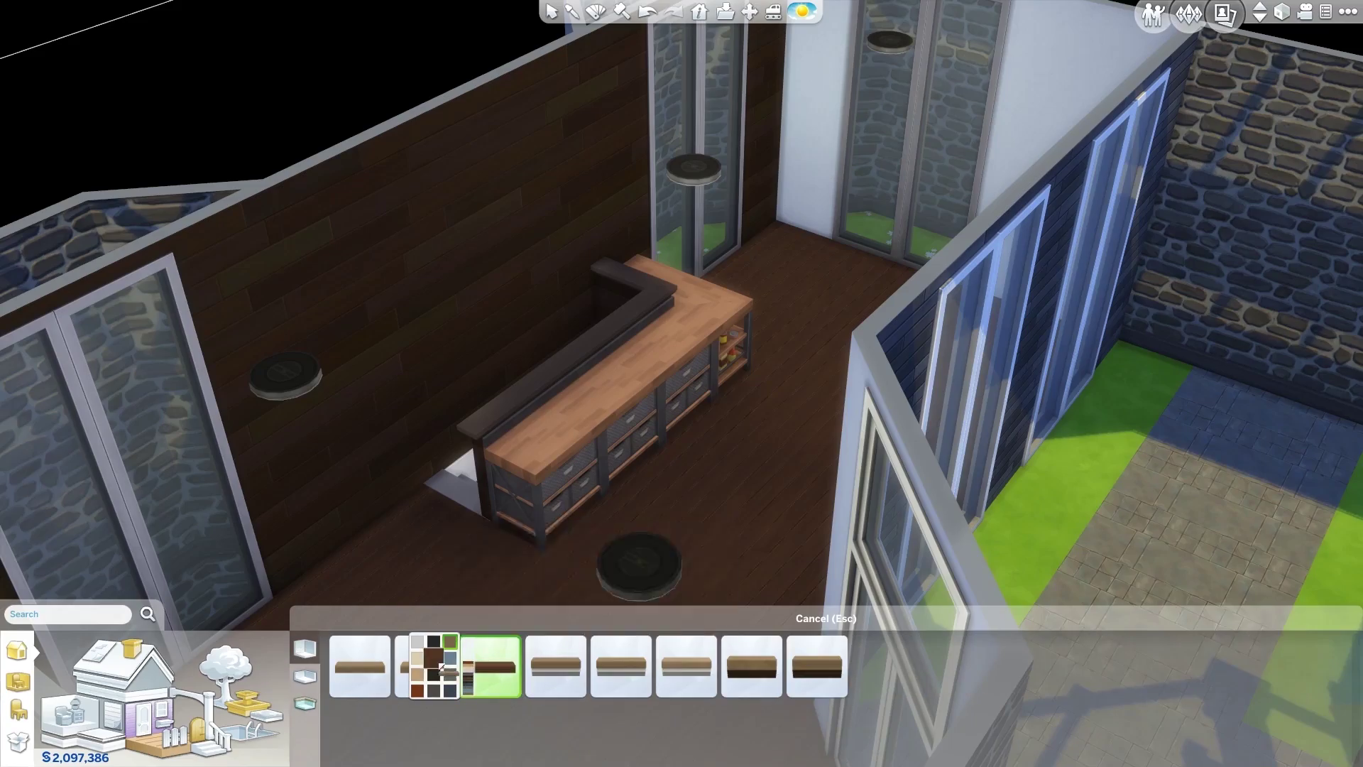
{"action": "key", "text": "e"}
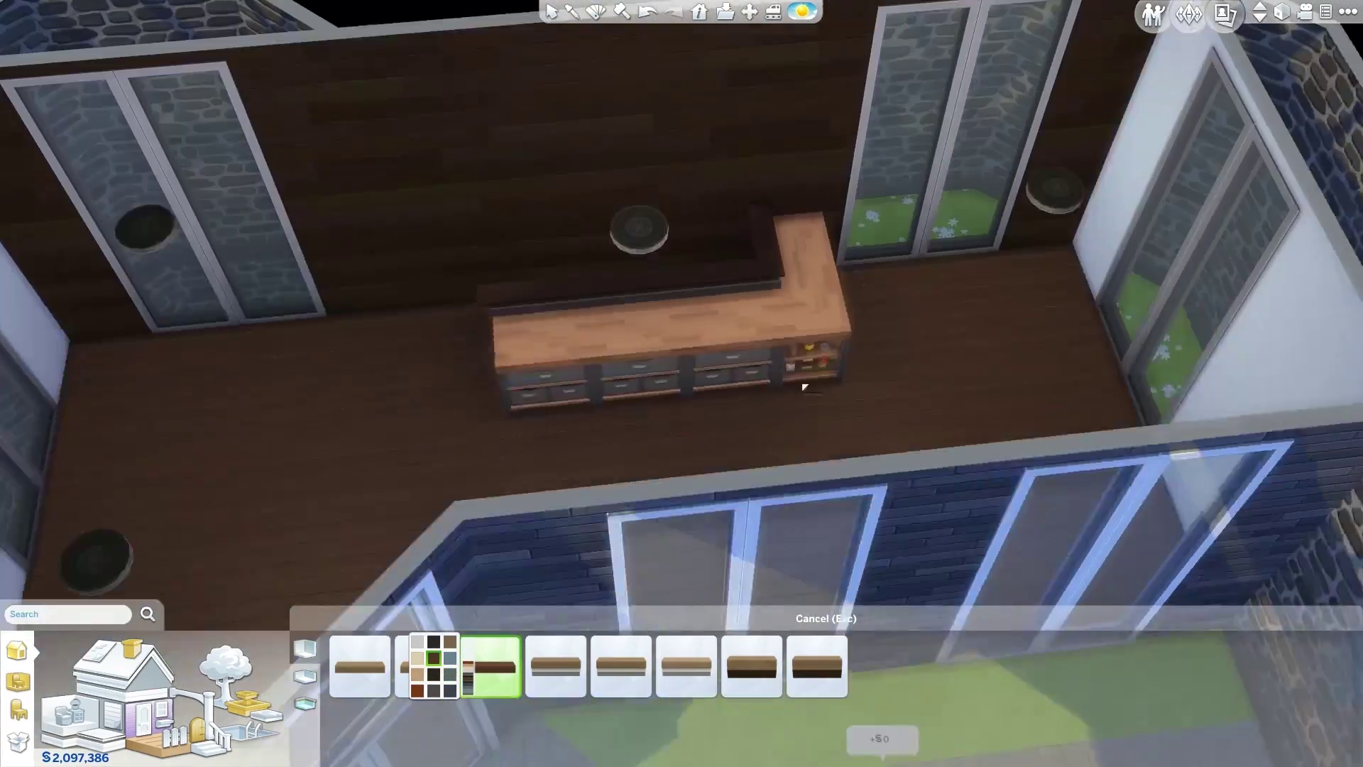
Set a stove into the counter with a range hood above it
{"action": "left_click", "coordinate": [71, 725]}
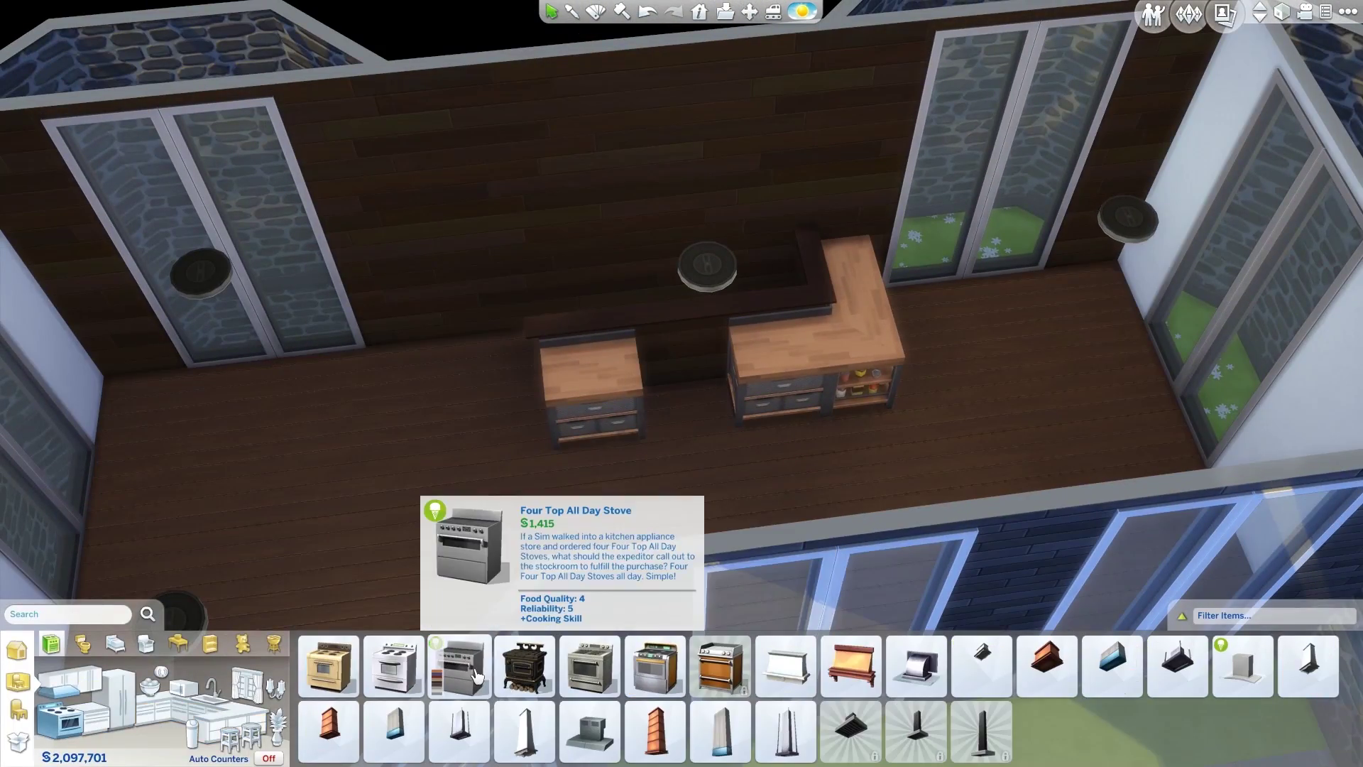
{"action": "left_click", "coordinate": [459, 666]}
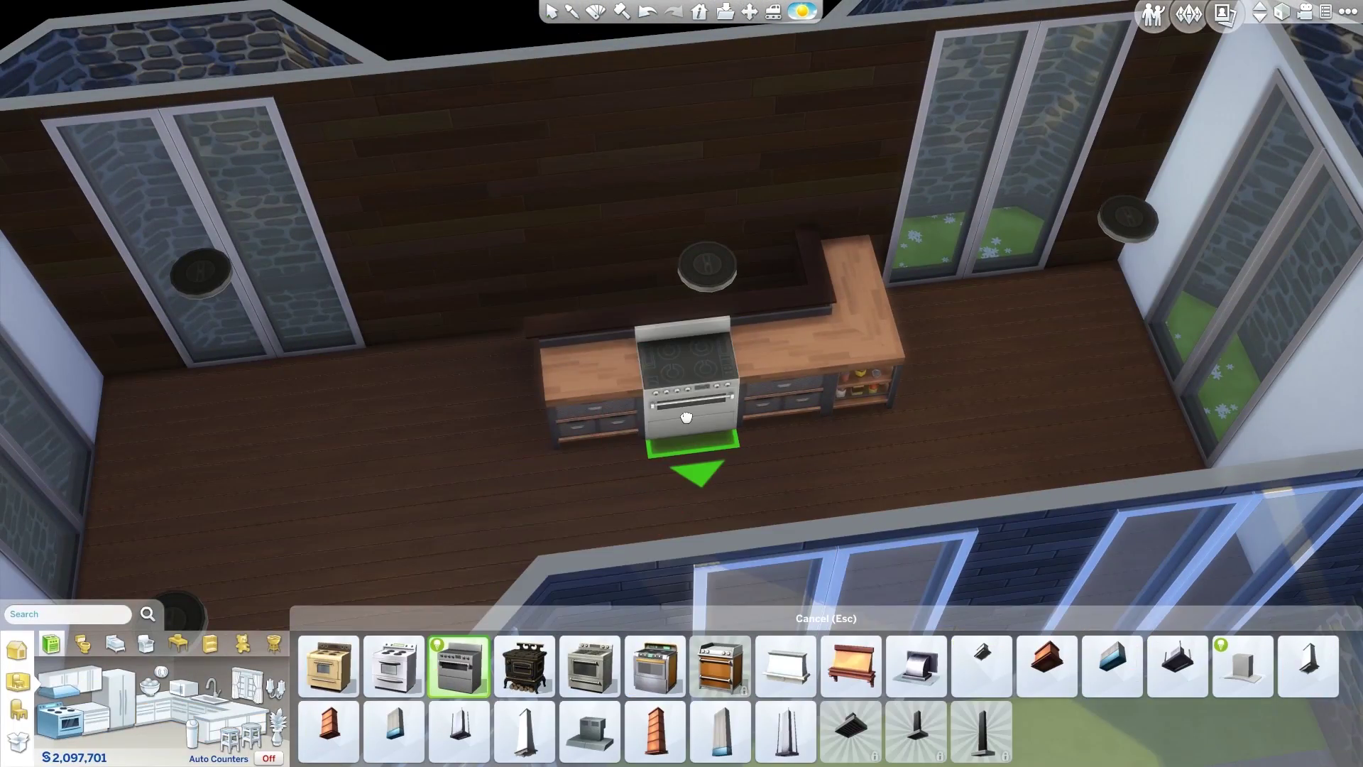
{"action": "left_click", "coordinate": [655, 666]}
{"action": "left_click", "coordinate": [486, 744]}
{"action": "key", "text": "e"}
Place a fridge beside the doors
{"action": "left_click", "coordinate": [71, 680]}
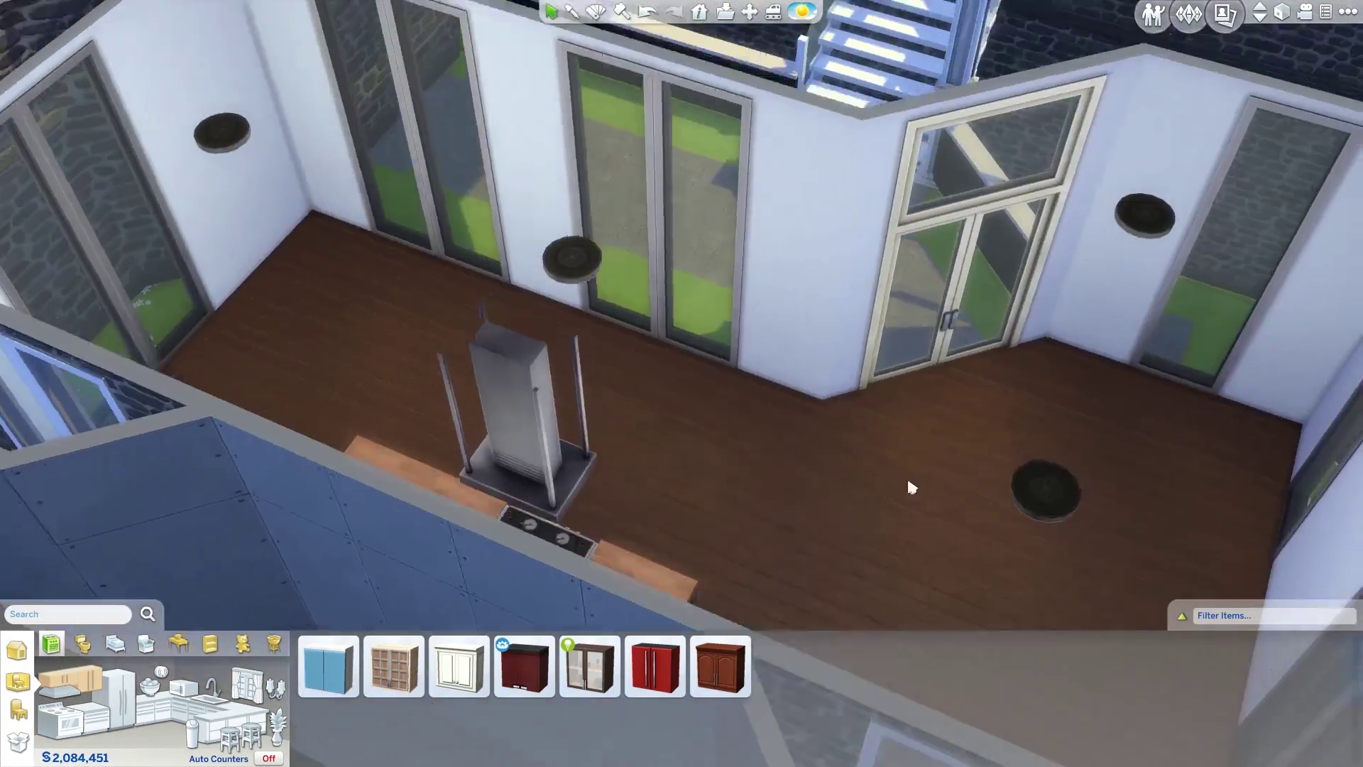
{"action": "left_click", "coordinate": [122, 699]}
{"action": "left_click", "coordinate": [721, 667]}
{"action": "left_click", "coordinate": [817, 419]}
{"action": "key", "text": "d"}
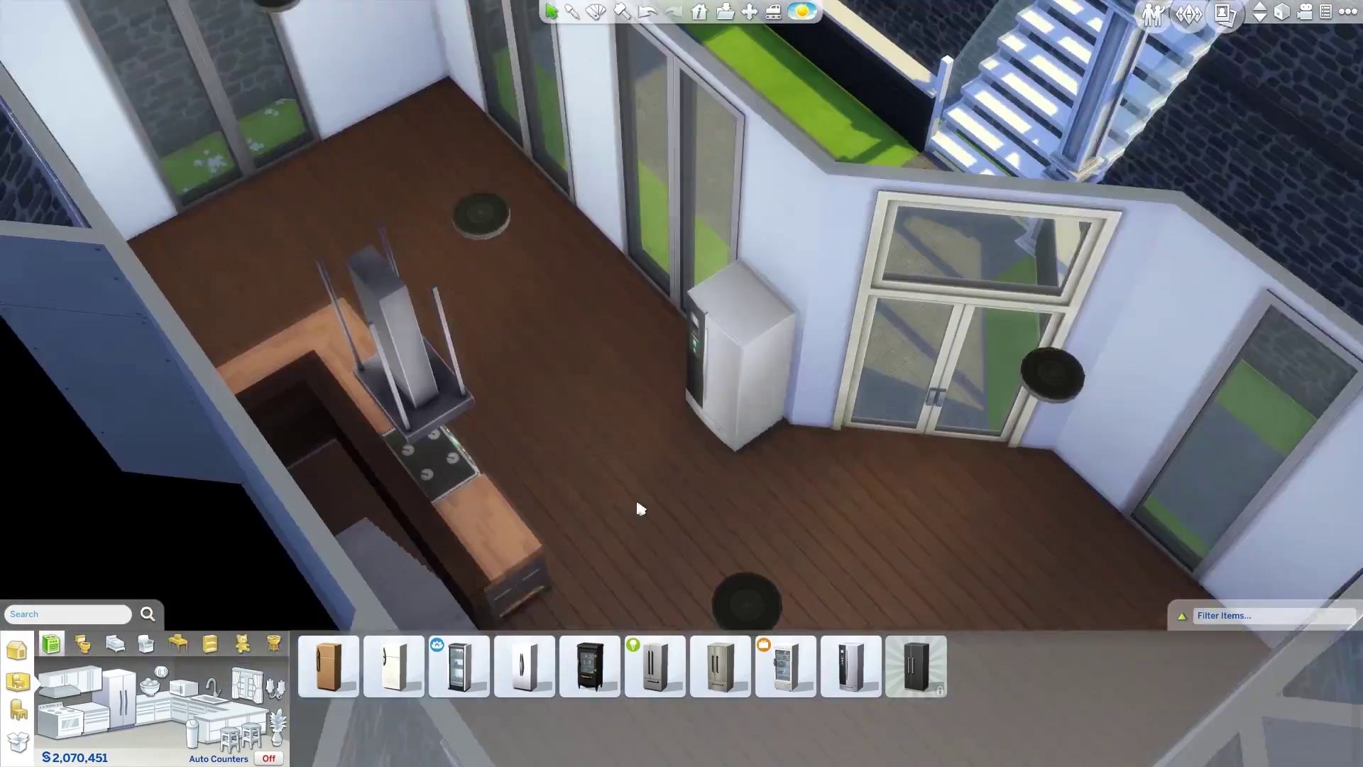
Extend a counter run along the wall beside the fridge and set a sink into it
{"action": "left_click", "coordinate": [630, 337]}
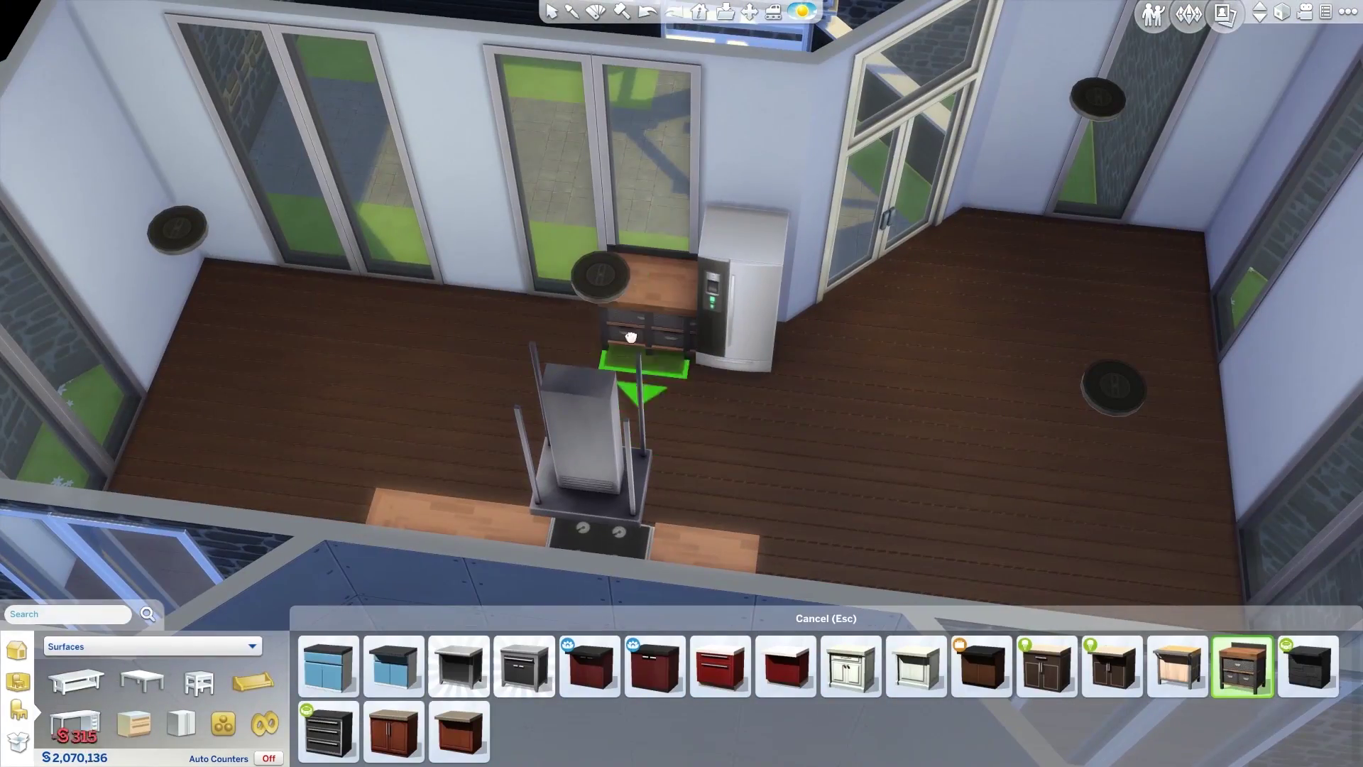
{"action": "left_click", "coordinate": [606, 367]}
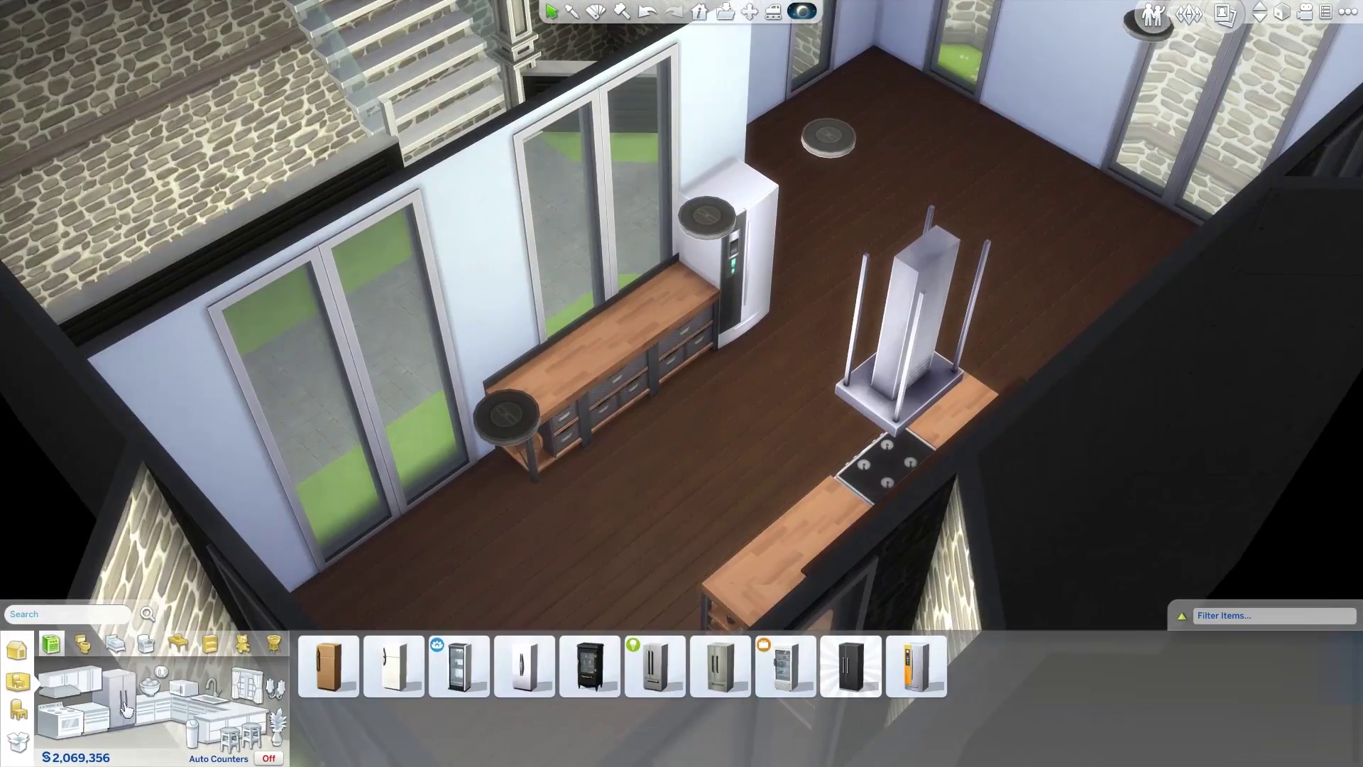
{"action": "left_click", "coordinate": [595, 334]}
Hang white shades over two windows and sell an unwanted object
{"action": "left_click", "coordinate": [372, 155]}
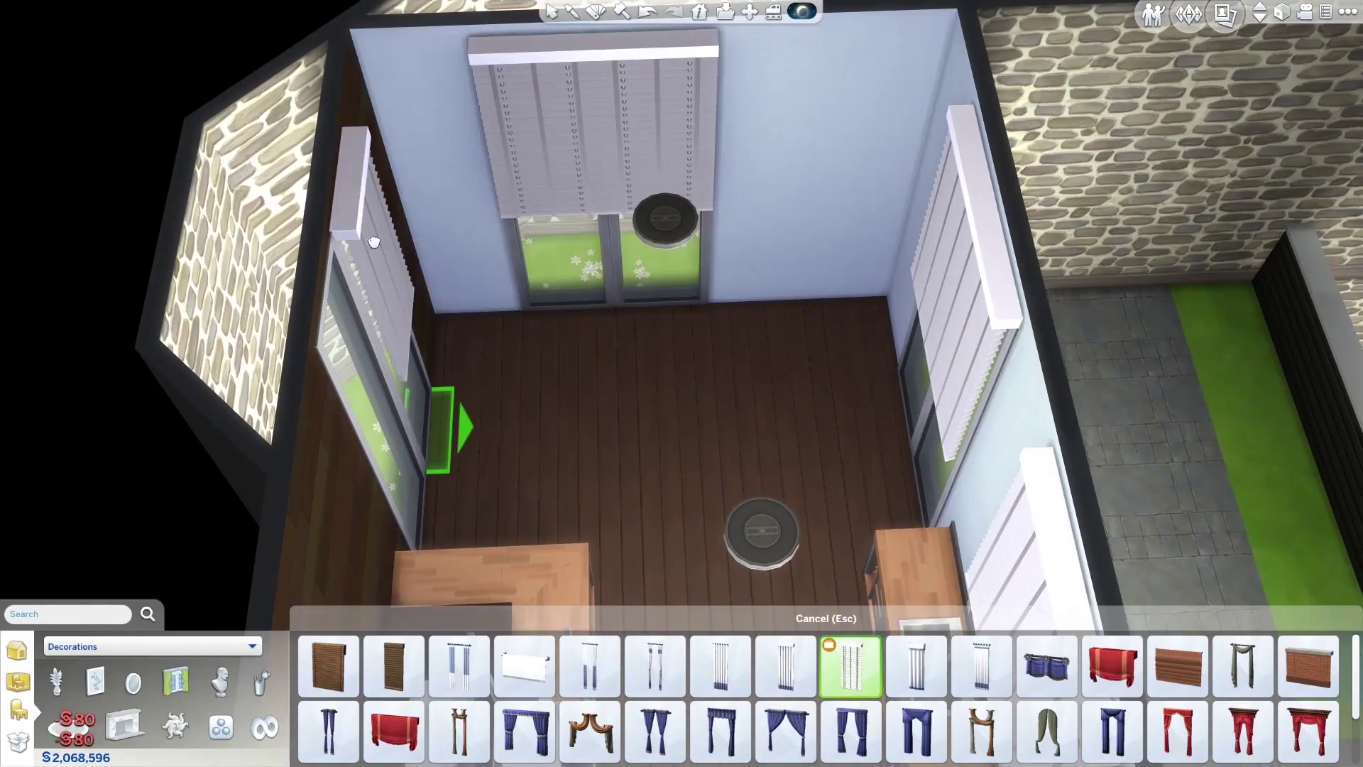
{"action": "left_click", "coordinate": [448, 426]}
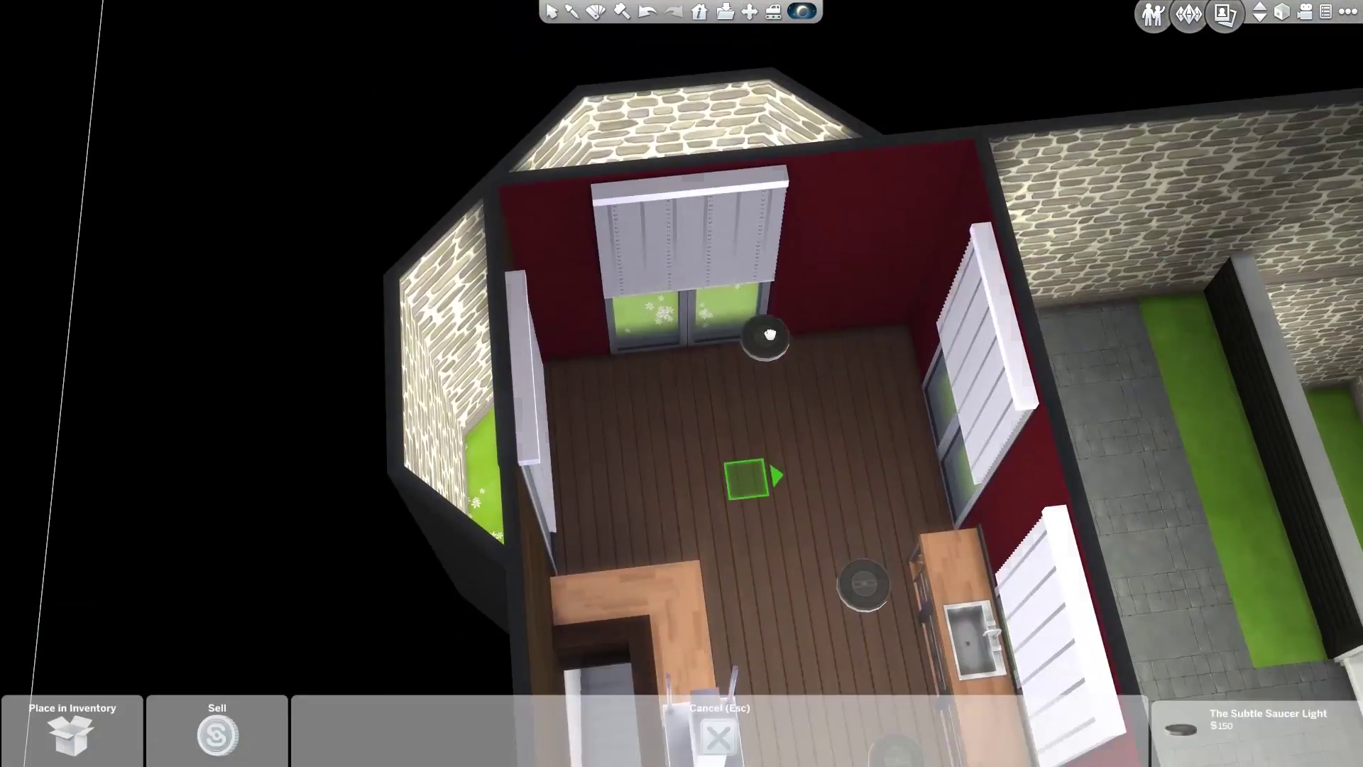
{"action": "key", "text": "Delete"}
{"action": "scroll", "coordinate": [634, 369], "scroll_direction": "up", "scroll_amount": 3}
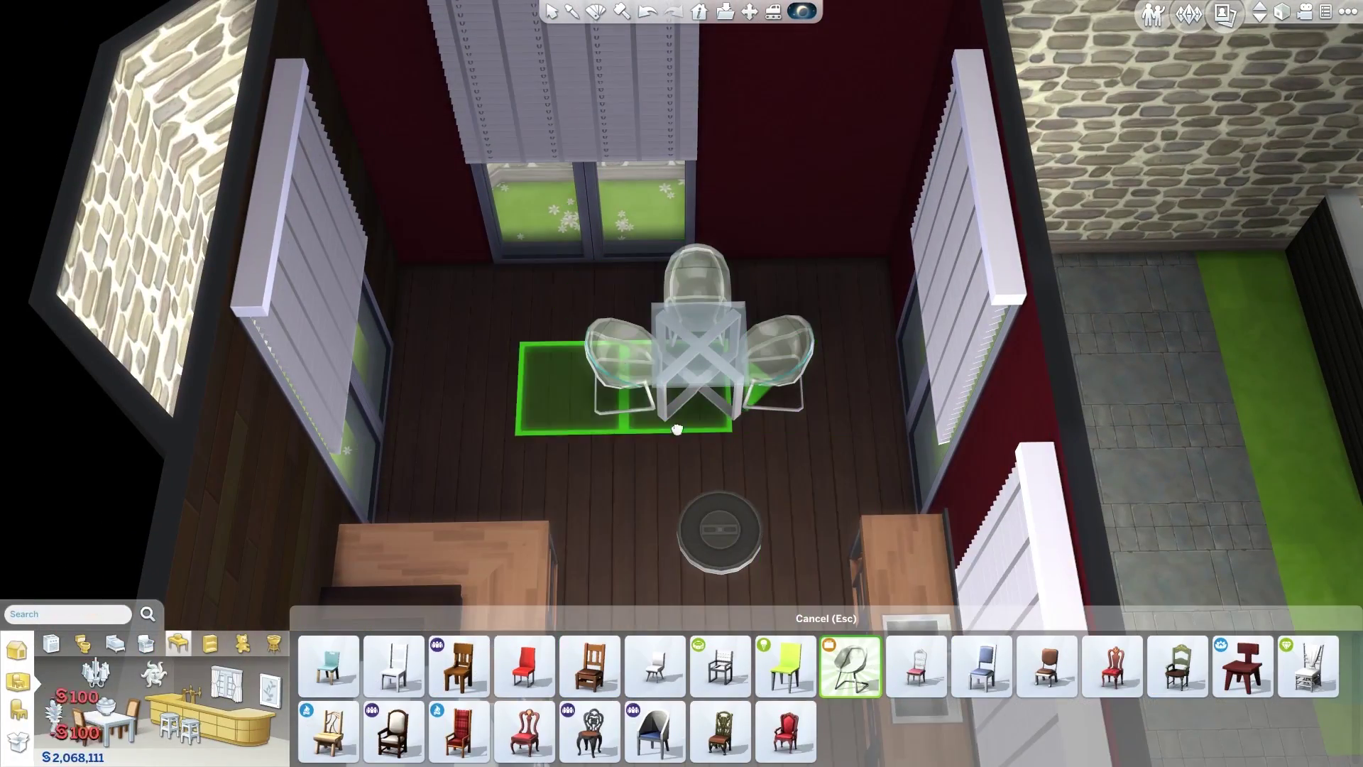
Place the glass dining set in the nook with a drum light above the table
{"action": "left_click", "coordinate": [711, 449]}
{"action": "left_click", "coordinate": [717, 381]}
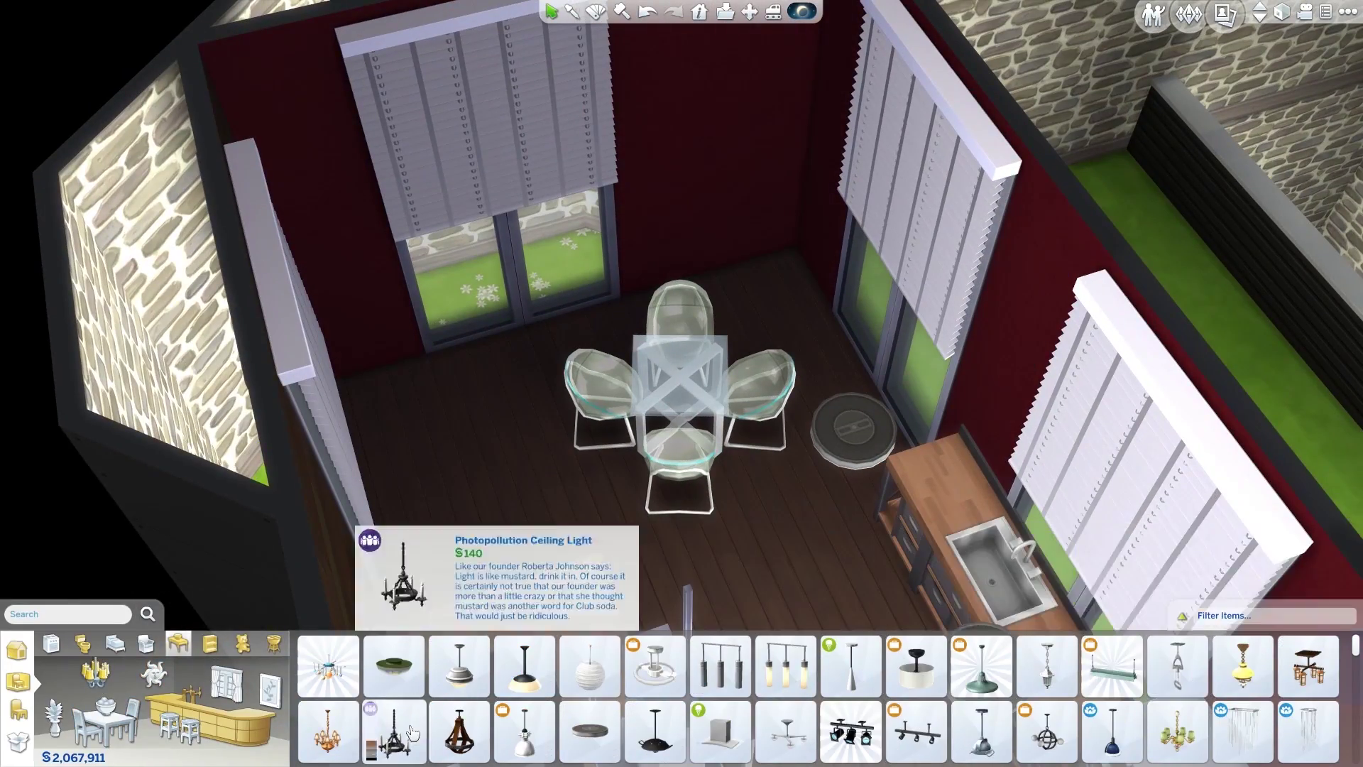
{"action": "left_click", "coordinate": [916, 666]}
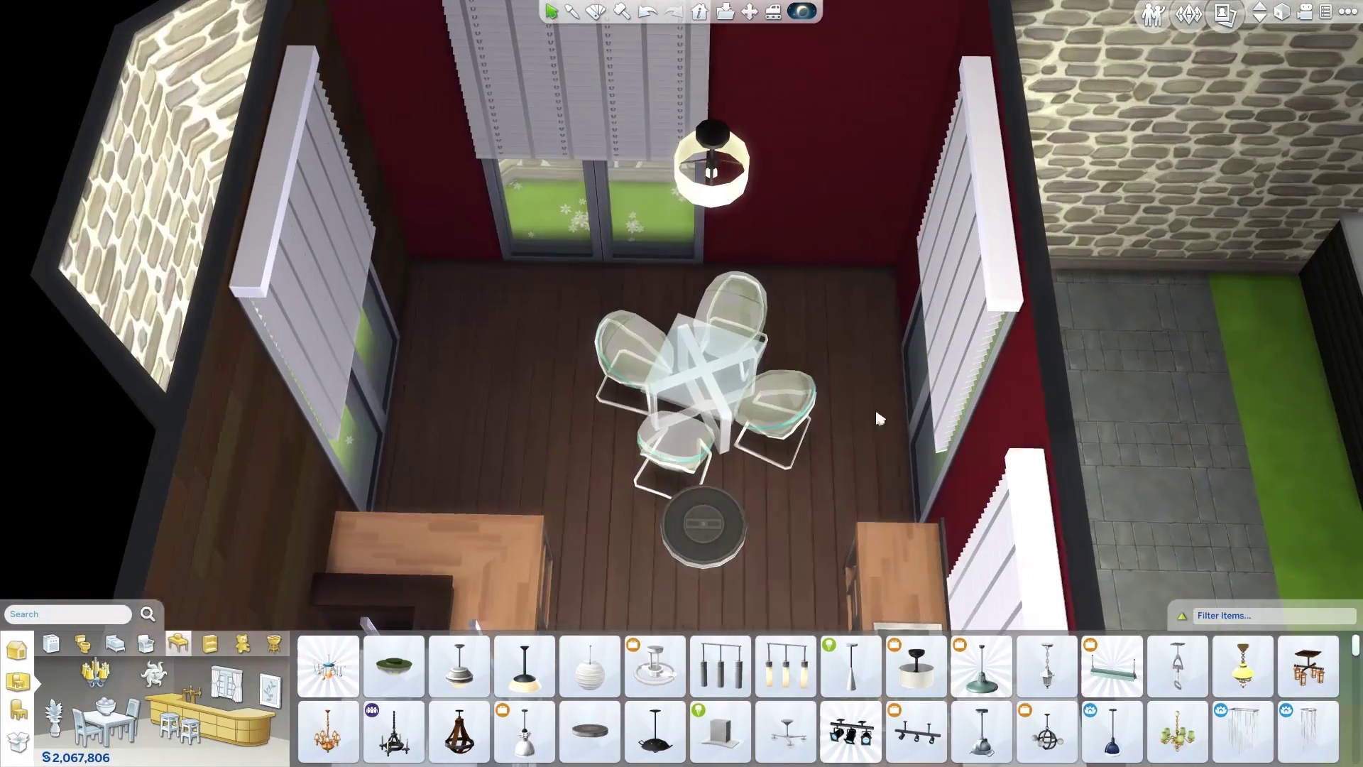
{"action": "left_click", "coordinate": [145, 643]}
{"action": "scroll", "coordinate": [603, 703], "scroll_direction": "down", "scroll_amount": 2}
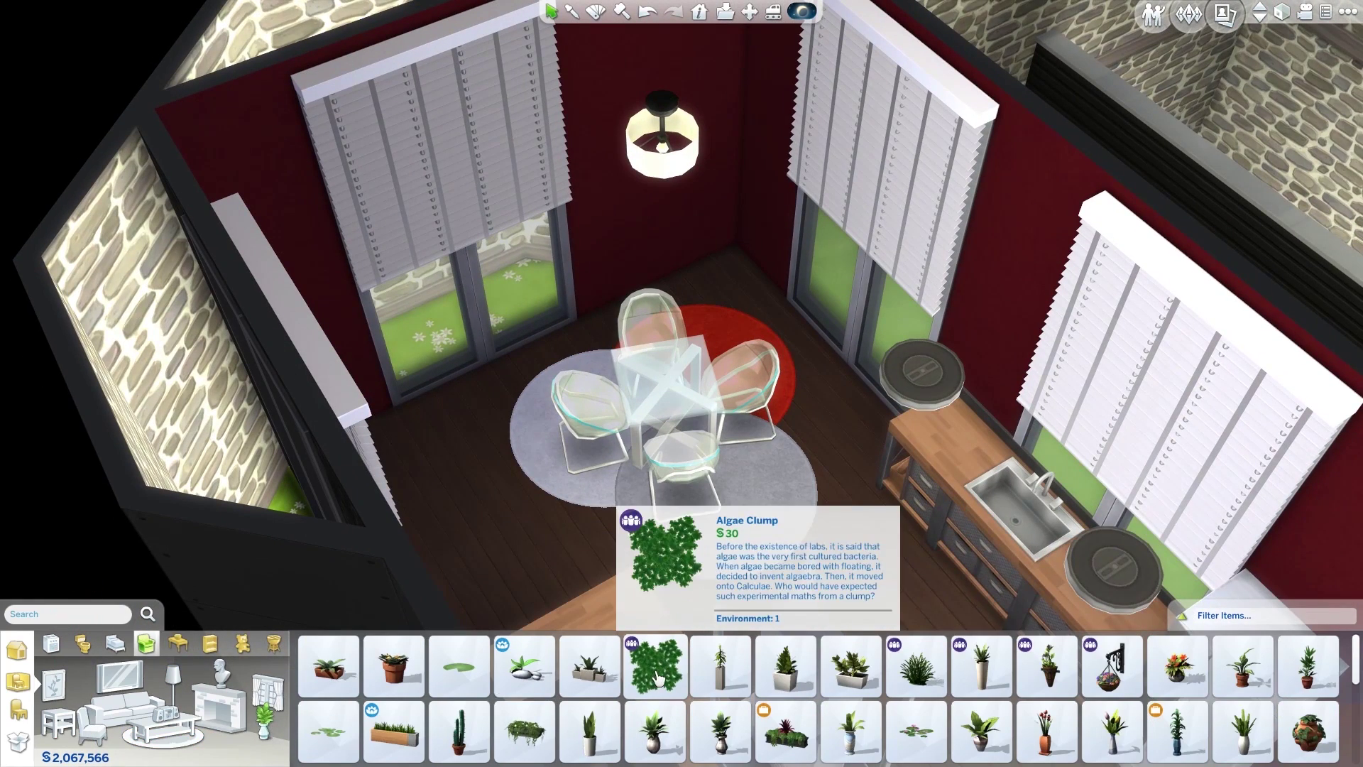
Set a bud vase on the glass table and a bookcase against the red wall
{"action": "left_click", "coordinate": [1114, 731]}
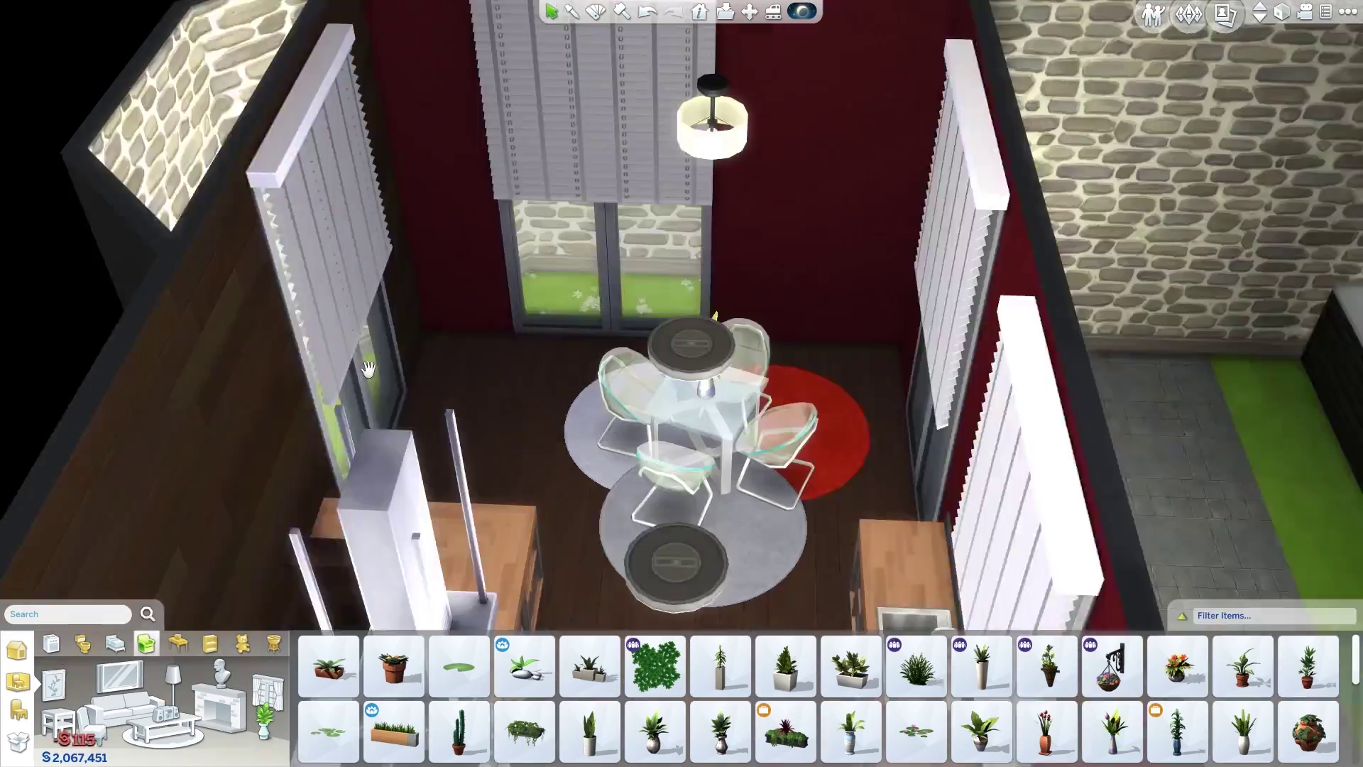
{"action": "left_click", "coordinate": [664, 383]}
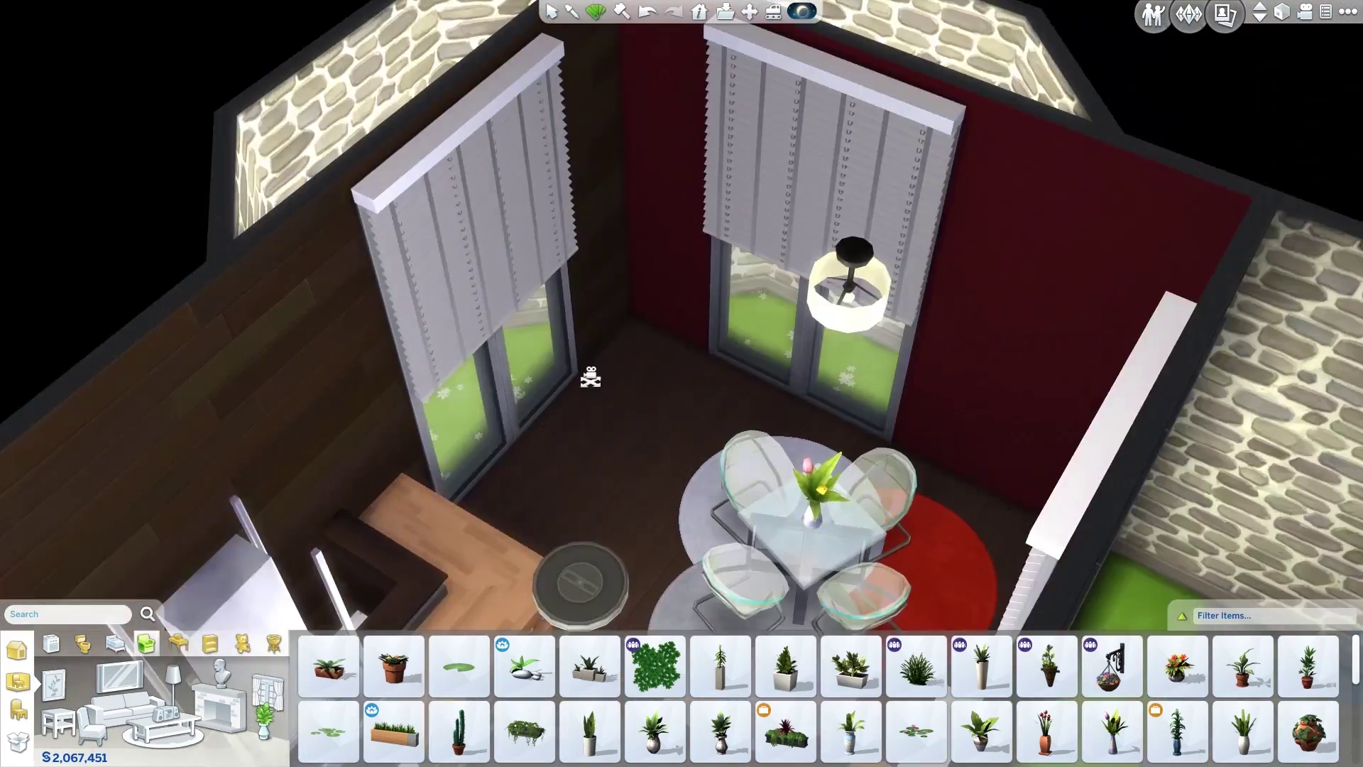
{"action": "left_click", "coordinate": [209, 642]}
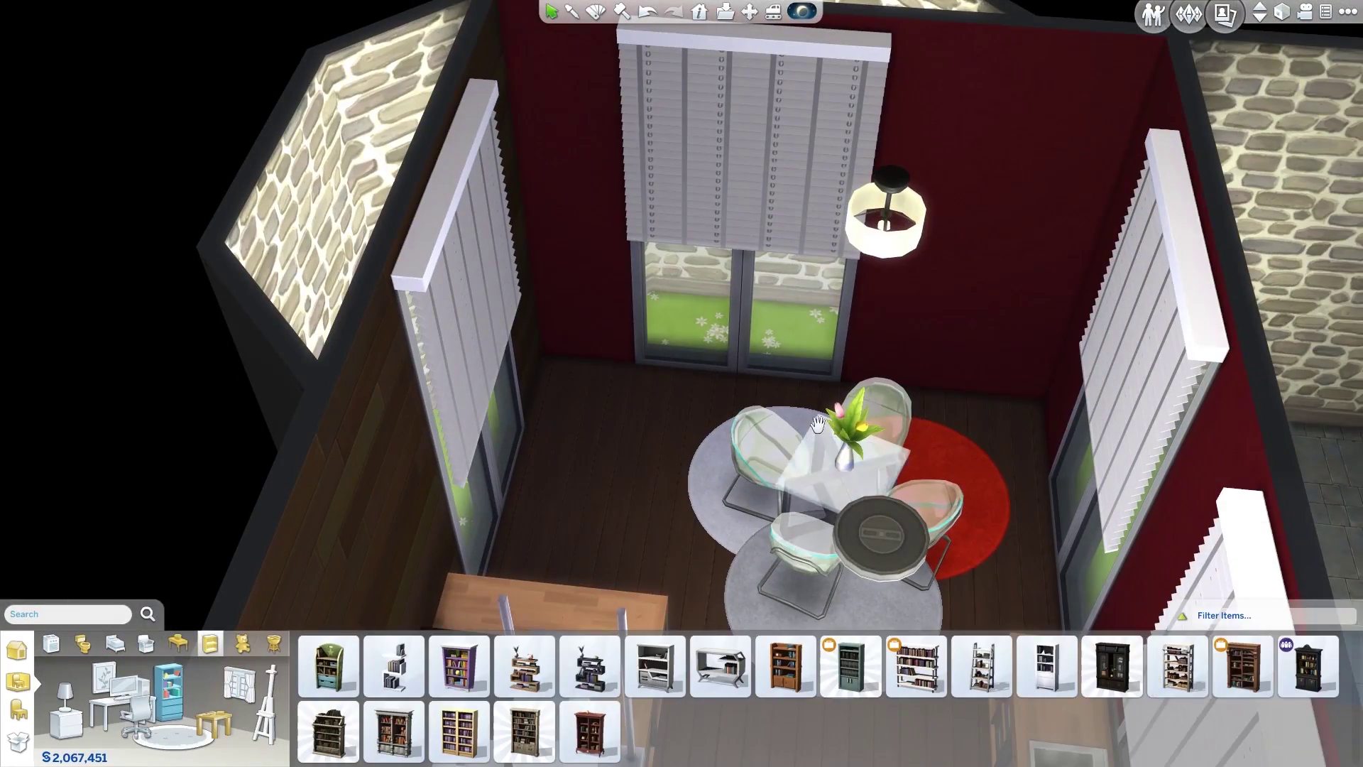
{"action": "left_click", "coordinate": [589, 666]}
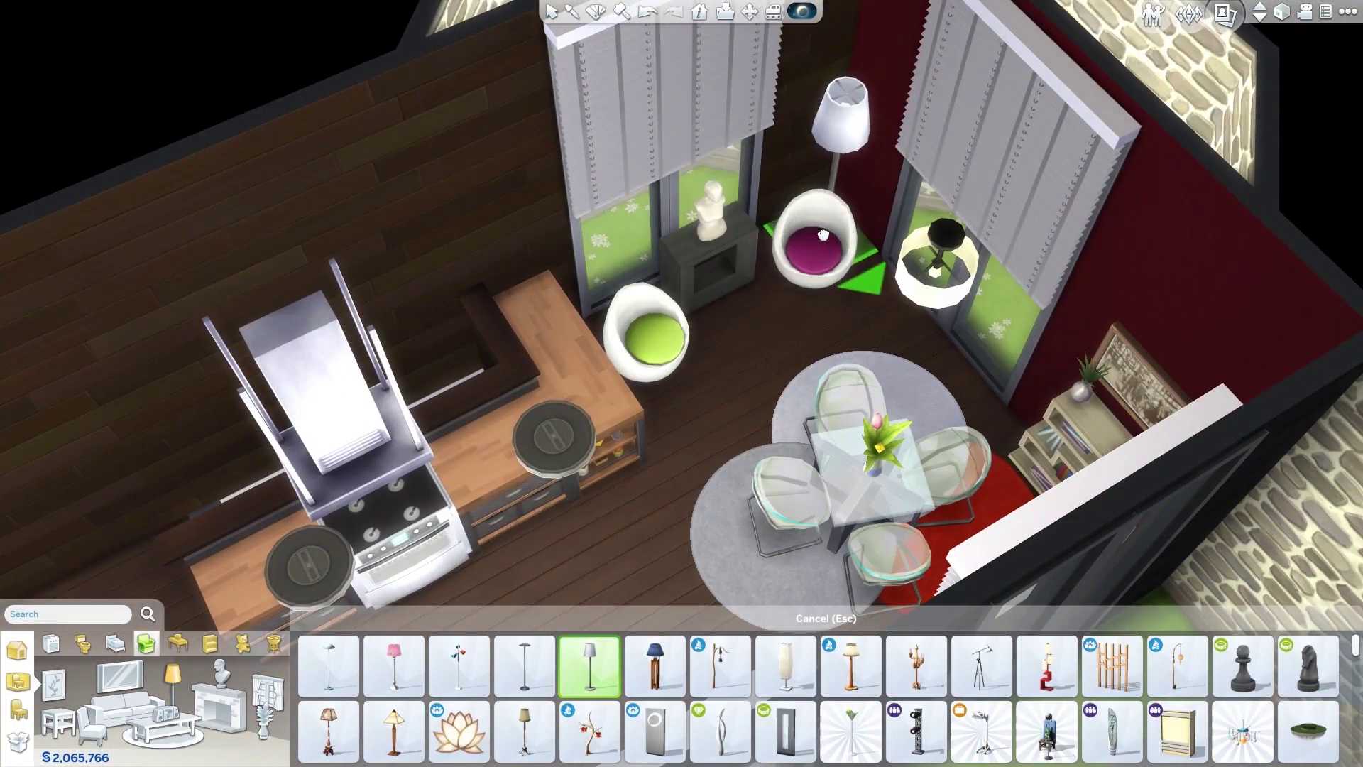
{"action": "left_click", "coordinate": [823, 234]}
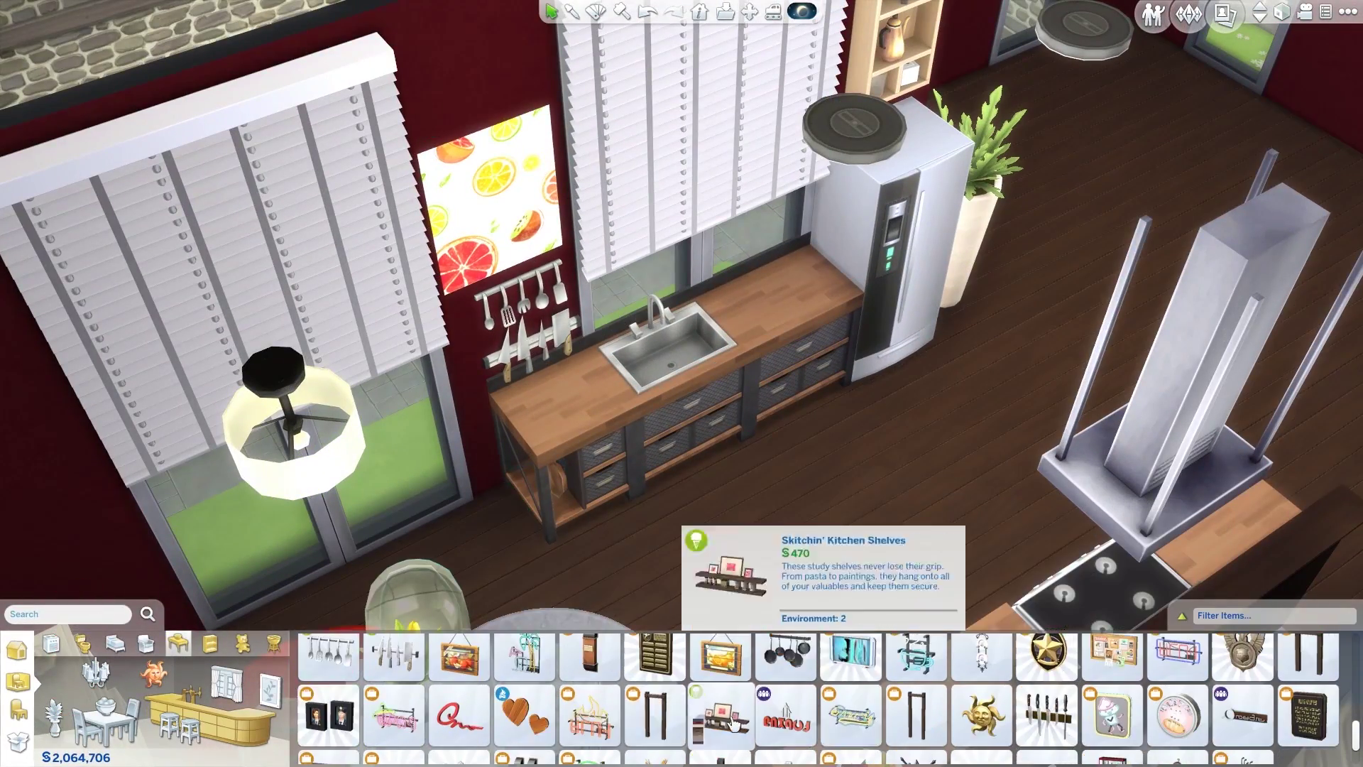
Hang a wine rack on the kitchen wall and mount two alarm devices
{"action": "key", "text": "period"}
{"action": "scroll", "coordinate": [852, 703], "scroll_direction": "down", "scroll_amount": 1}
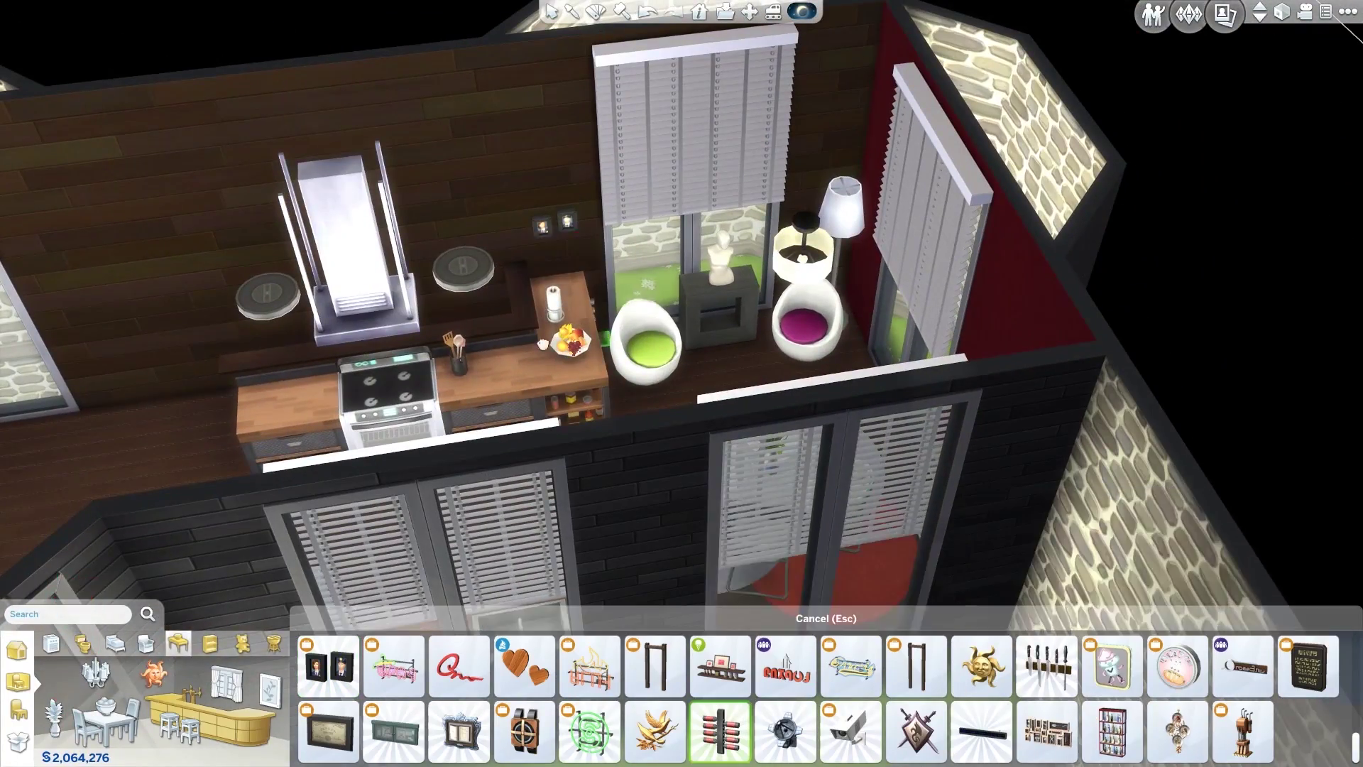
{"action": "key", "text": "period"}
{"action": "left_click", "coordinate": [577, 213]}
{"action": "key", "text": "comma"}
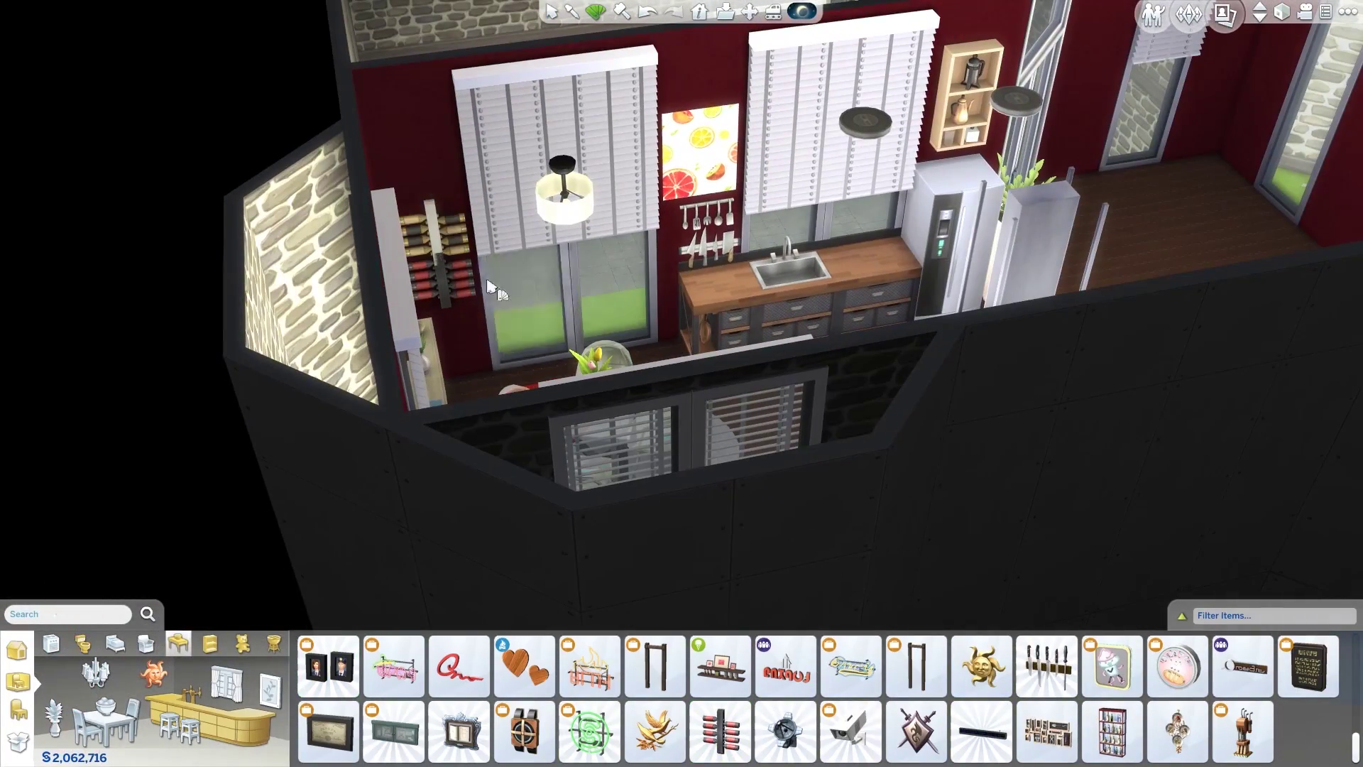
{"action": "key", "text": "comma"}
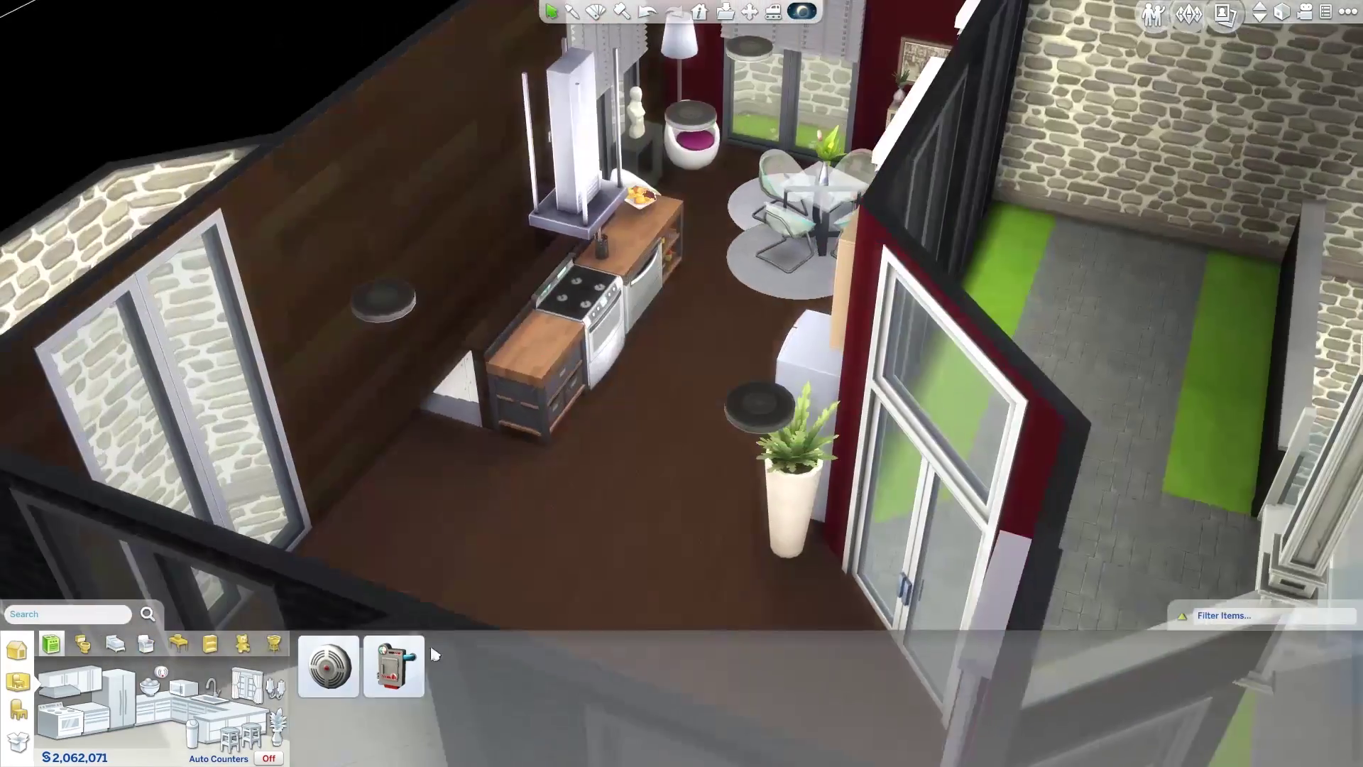
{"action": "left_click", "coordinate": [394, 666]}
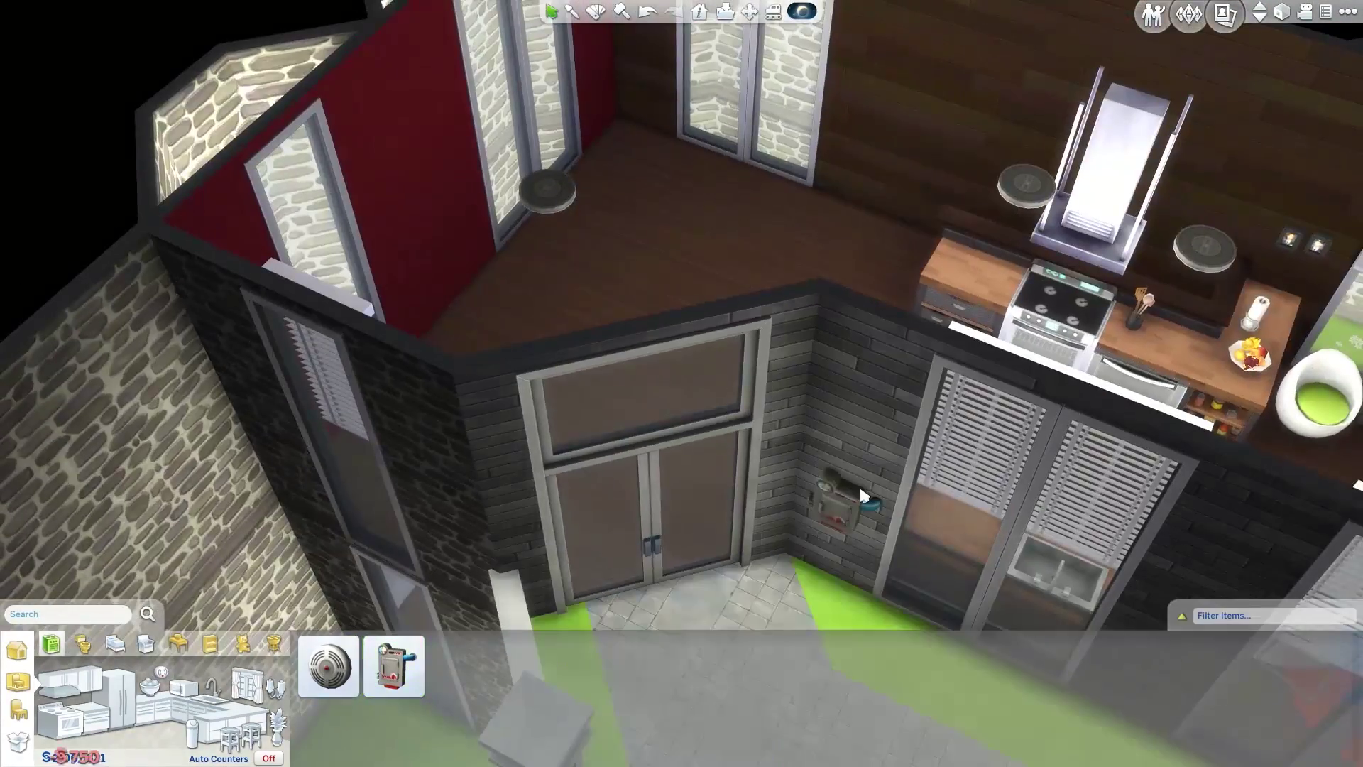
{"action": "left_click", "coordinate": [859, 485]}
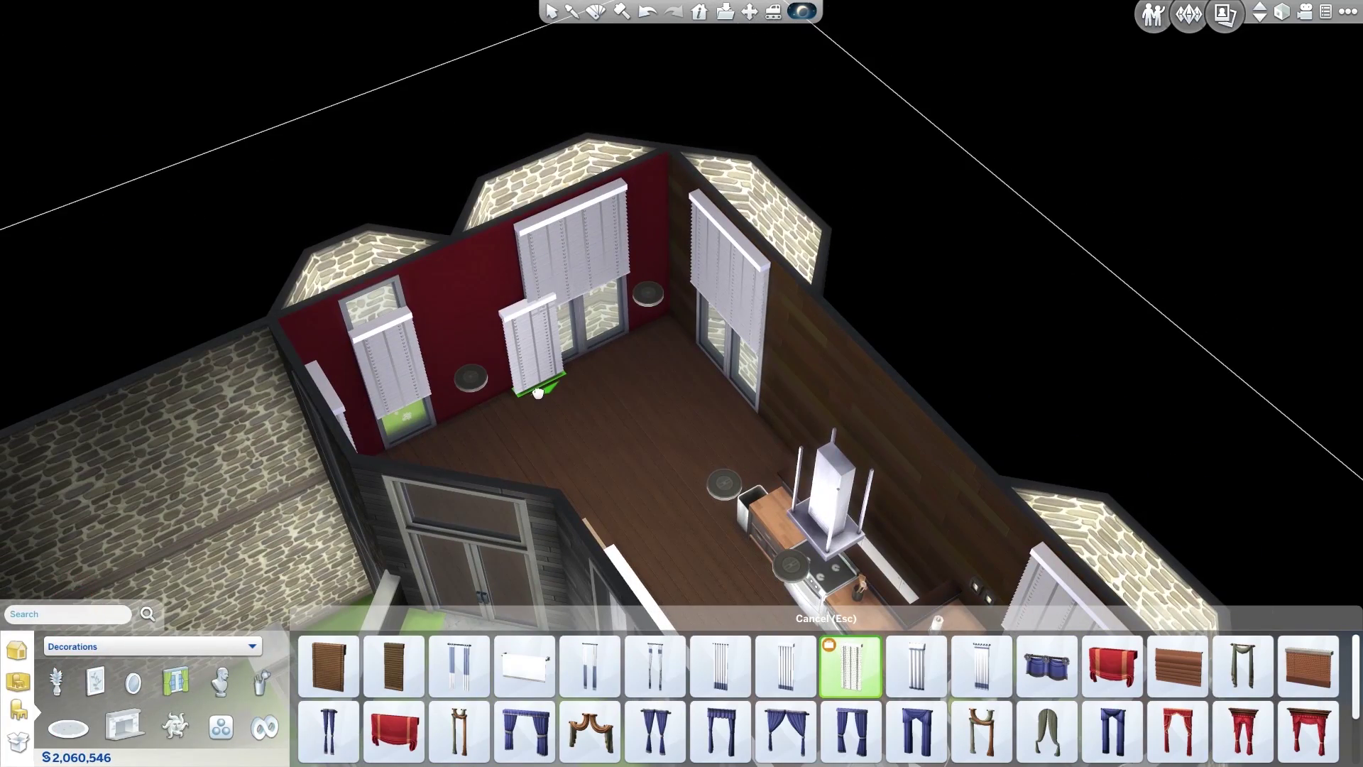
Save the build, add wall shelving, recolour the rug light blue and white, and place a corner plant
{"action": "key", "text": "ctrl+s"}
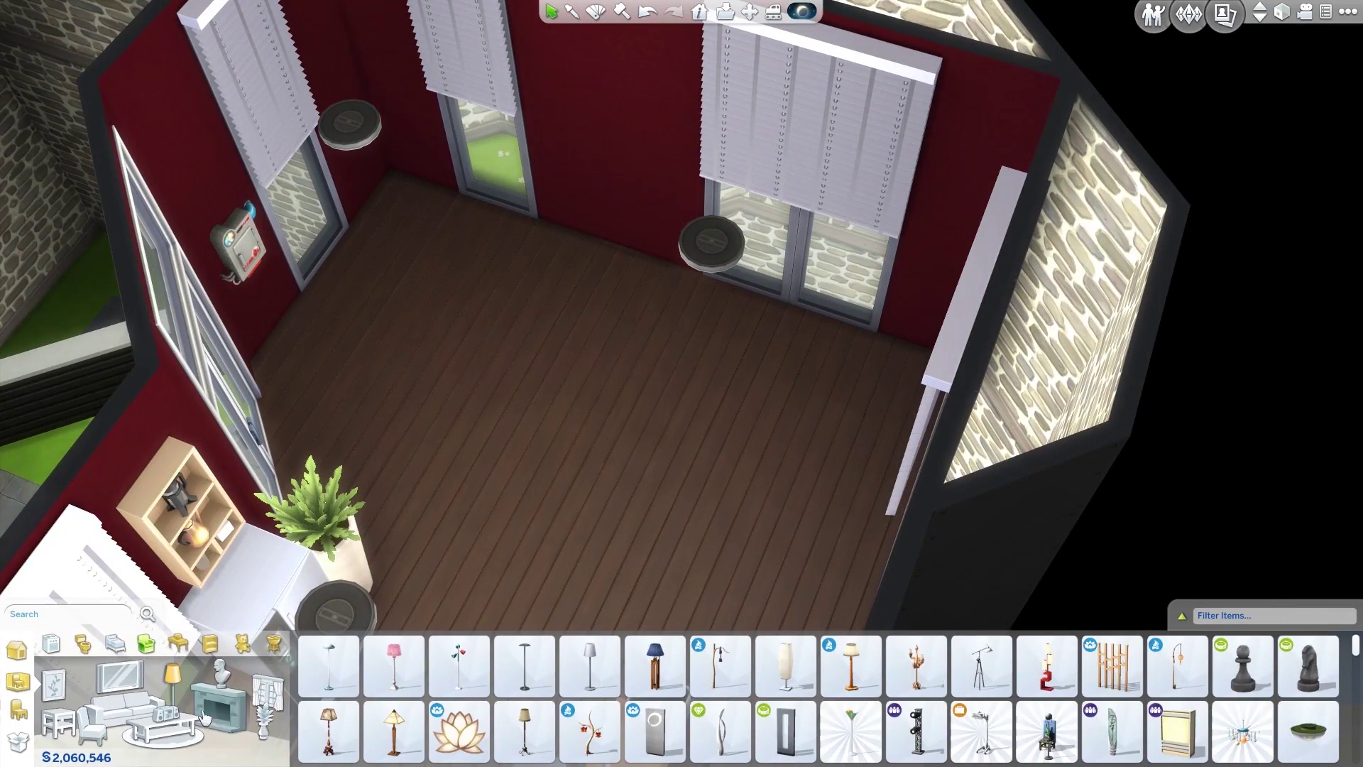
{"action": "left_click", "coordinate": [210, 644]}
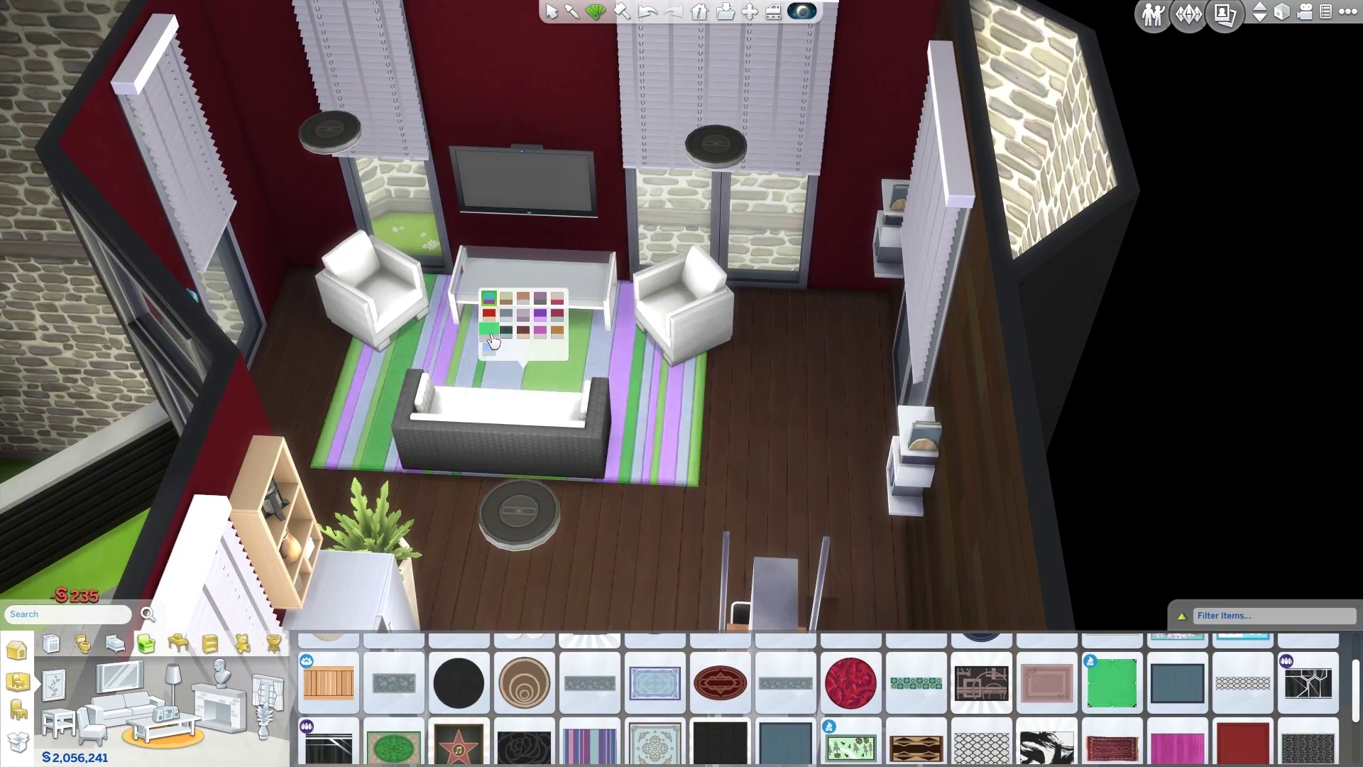
{"action": "left_click", "coordinate": [490, 346]}
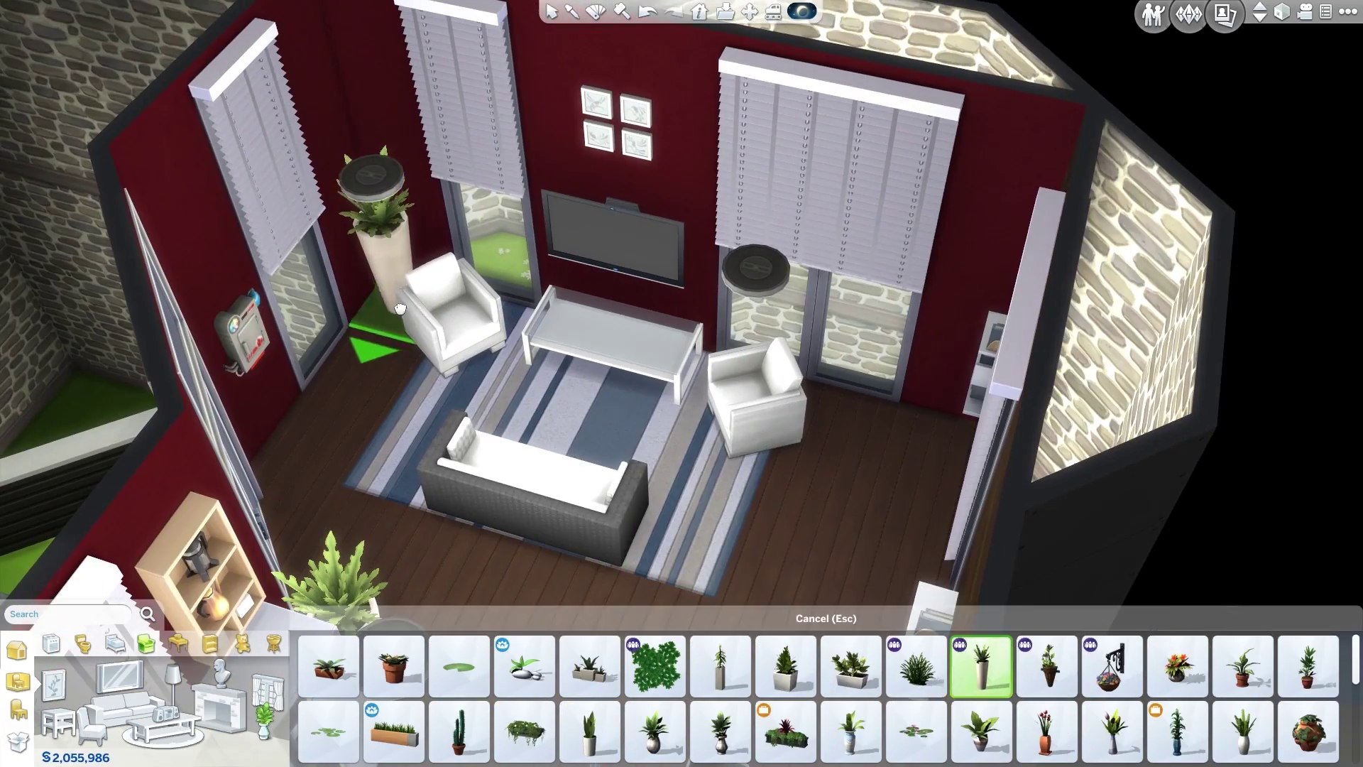
{"action": "left_click", "coordinate": [403, 313]}
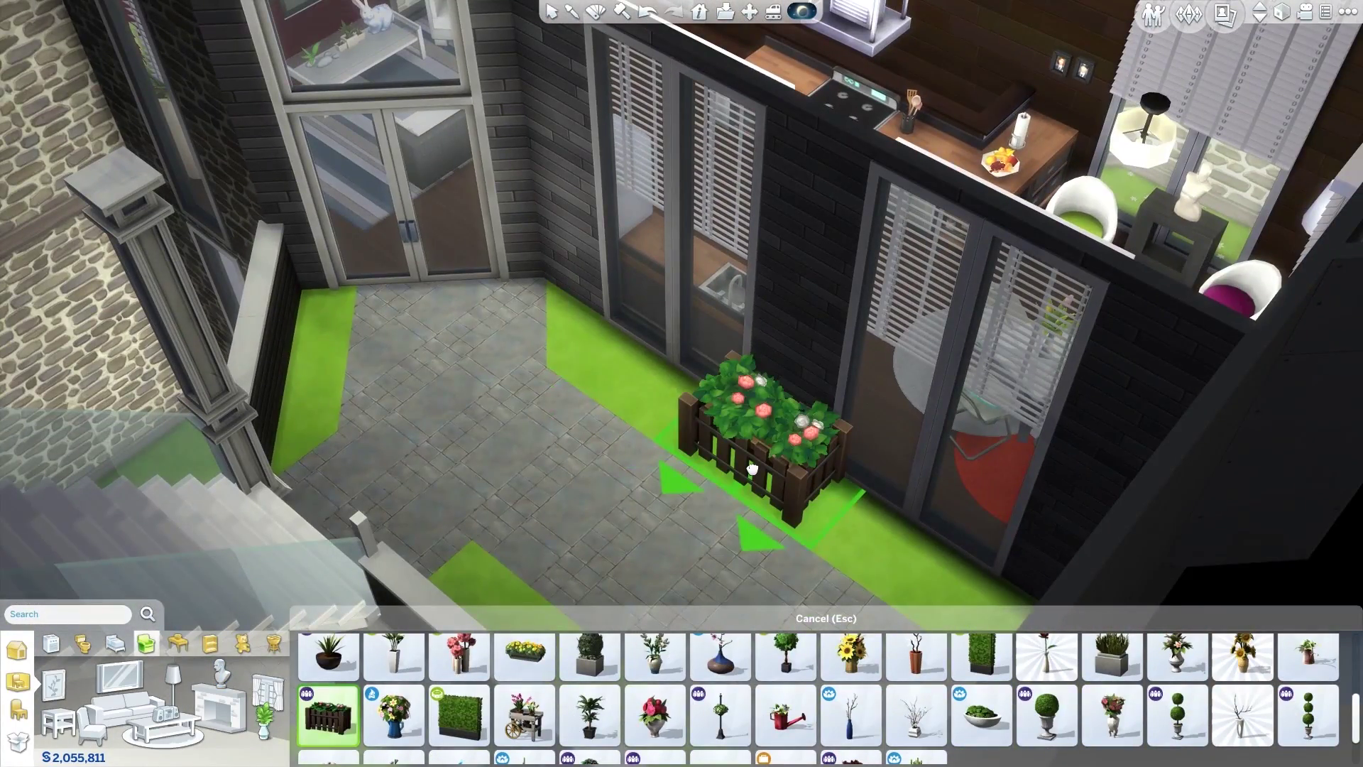
Place a flower planter in the courtyard and move the left planter to the row's end
{"action": "left_click", "coordinate": [752, 469]}
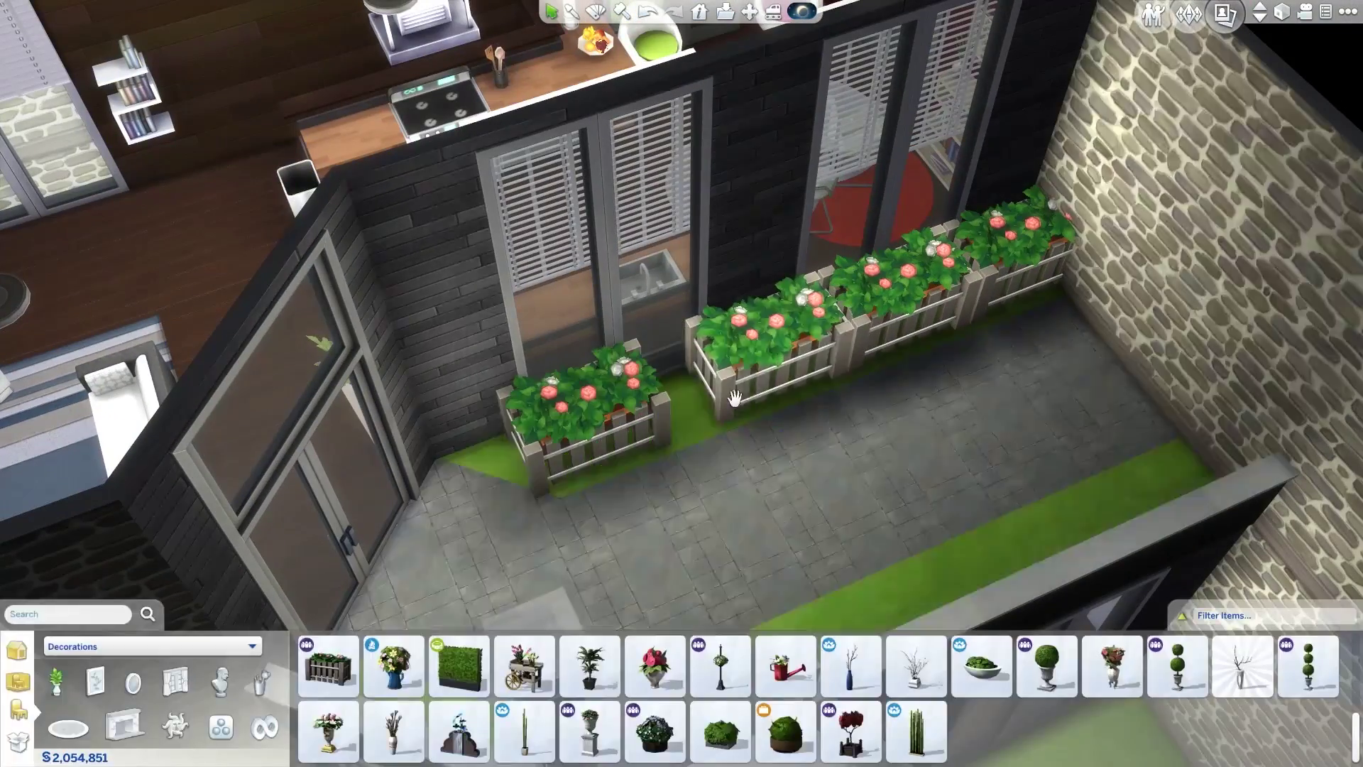
{"action": "left_click", "coordinate": [662, 424]}
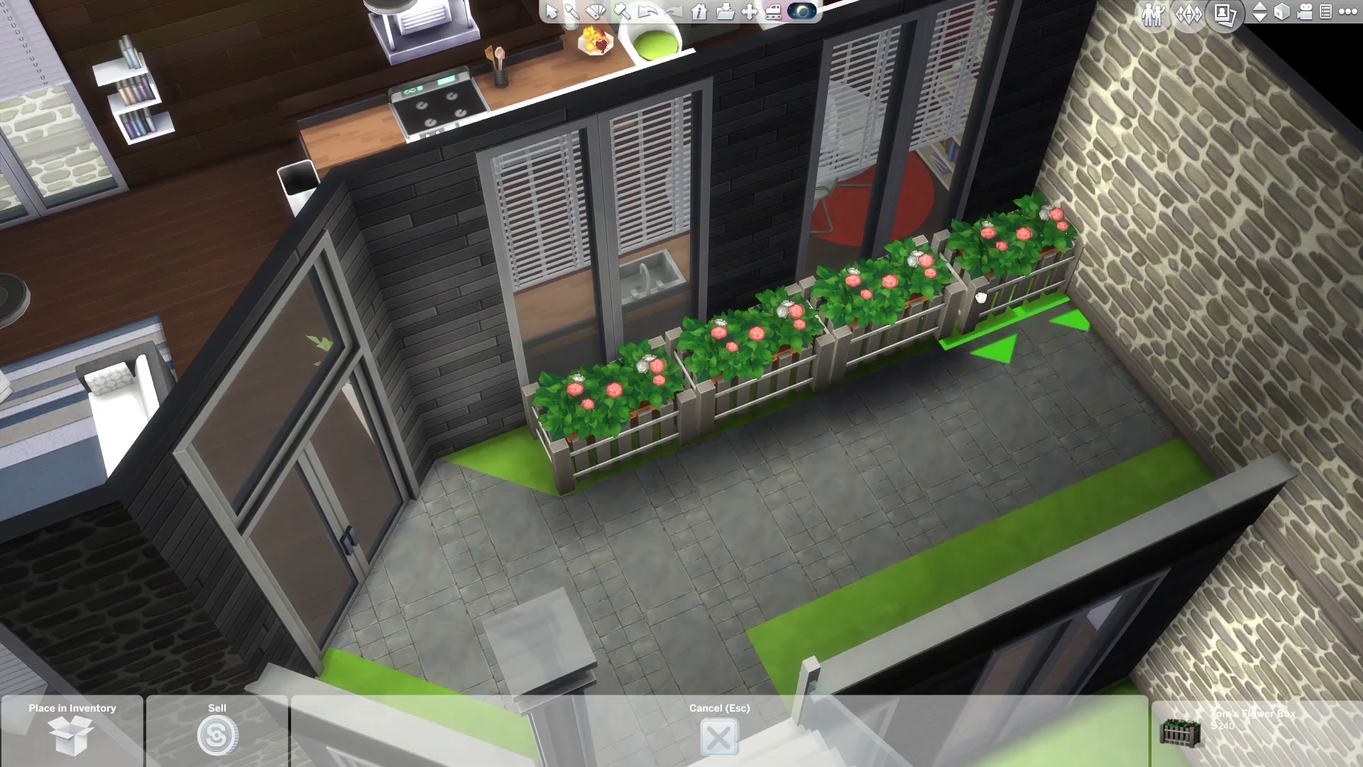
{"action": "left_click", "coordinate": [978, 297]}
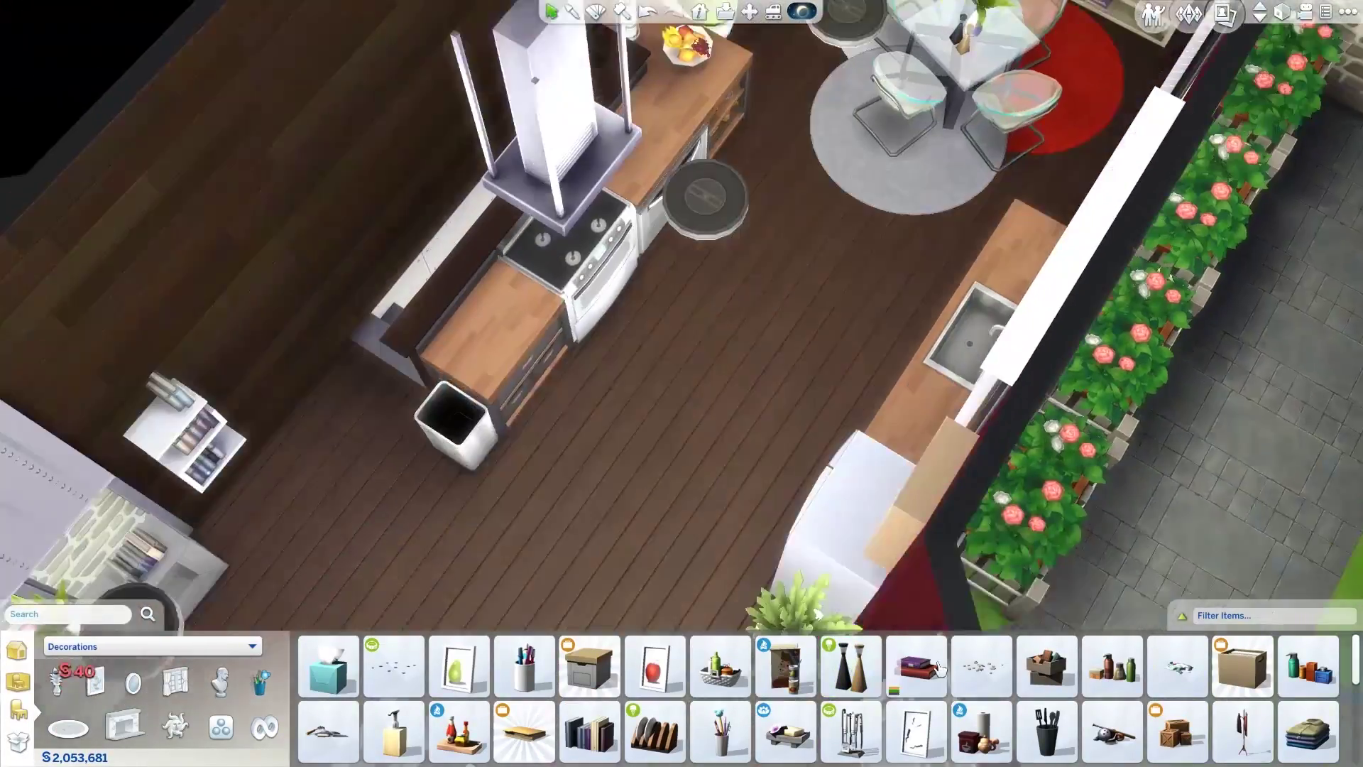
Set books on the living-room console, a coat rack by the kitchen door, and draw an interior wall
{"action": "left_click", "coordinate": [916, 667]}
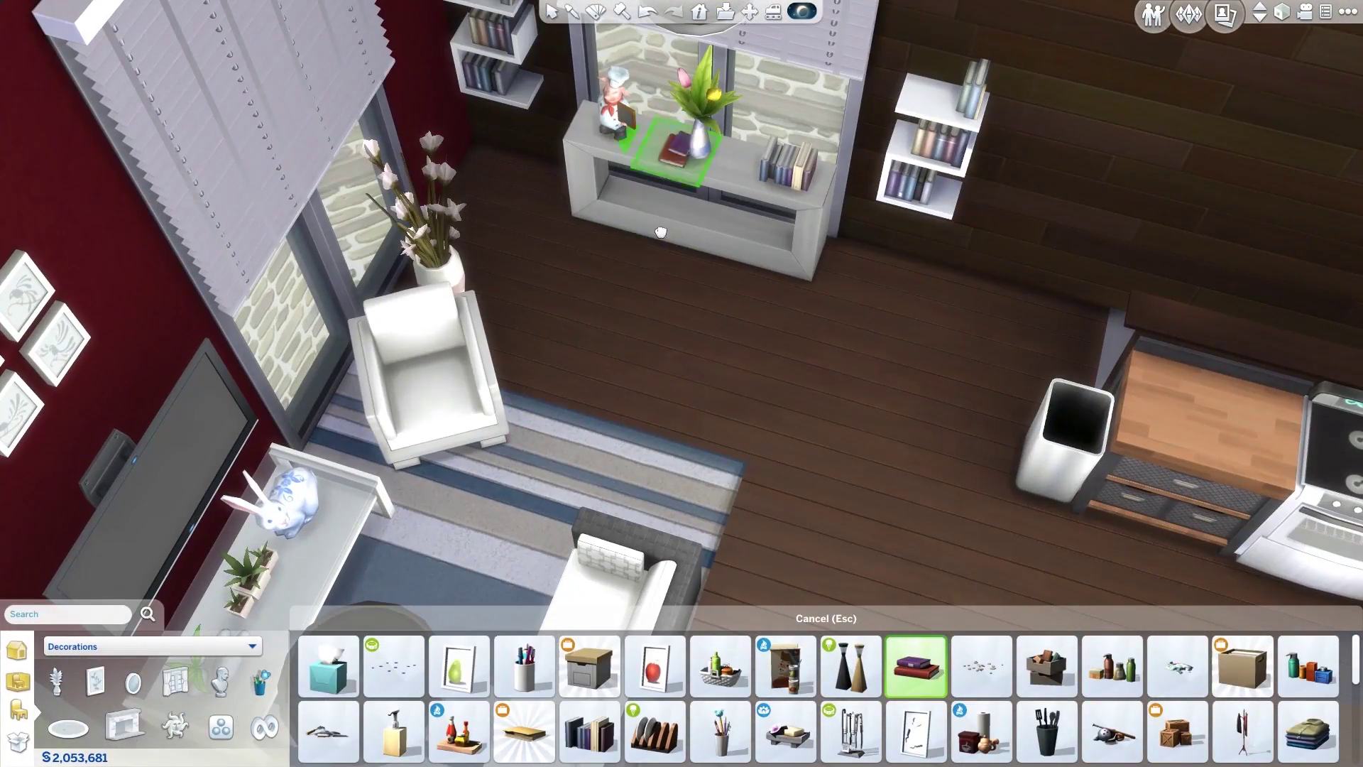
{"action": "left_click", "coordinate": [651, 229]}
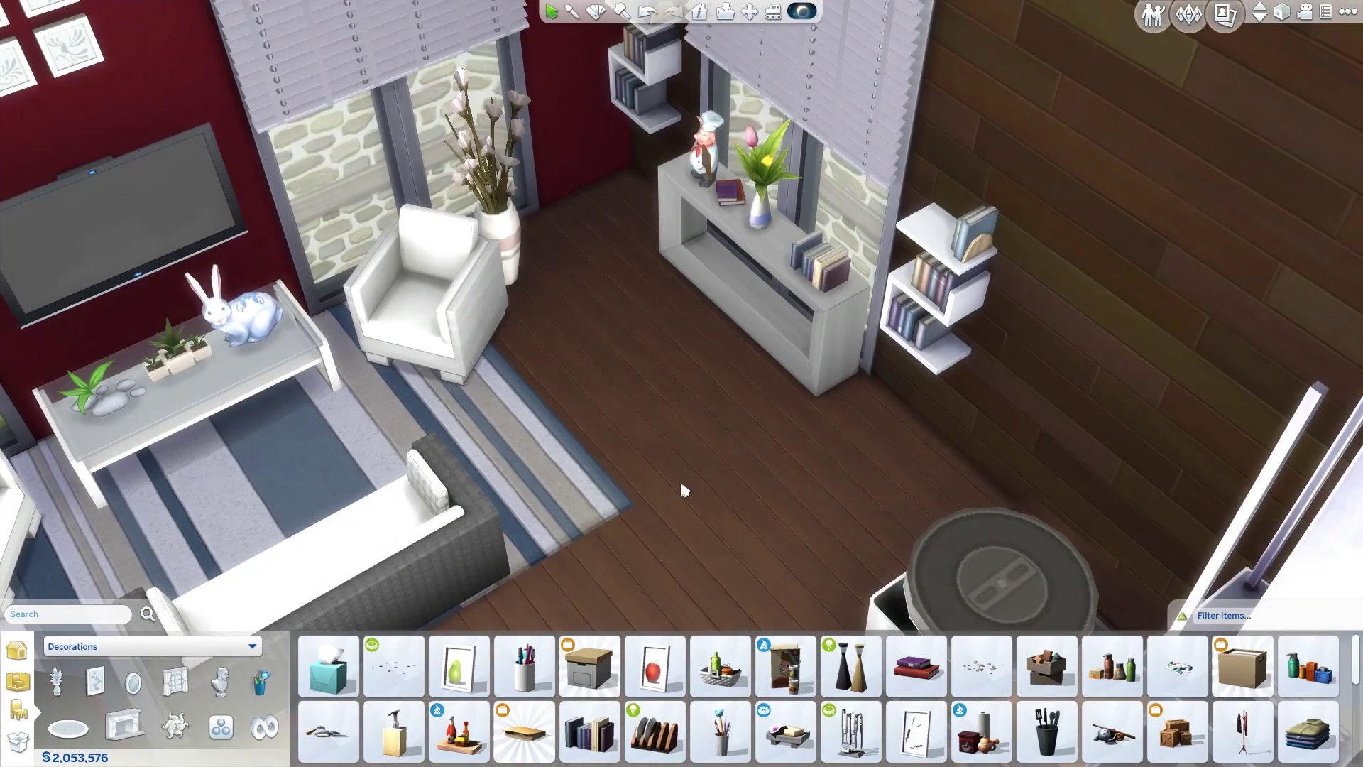
{"action": "left_click", "coordinate": [1242, 731]}
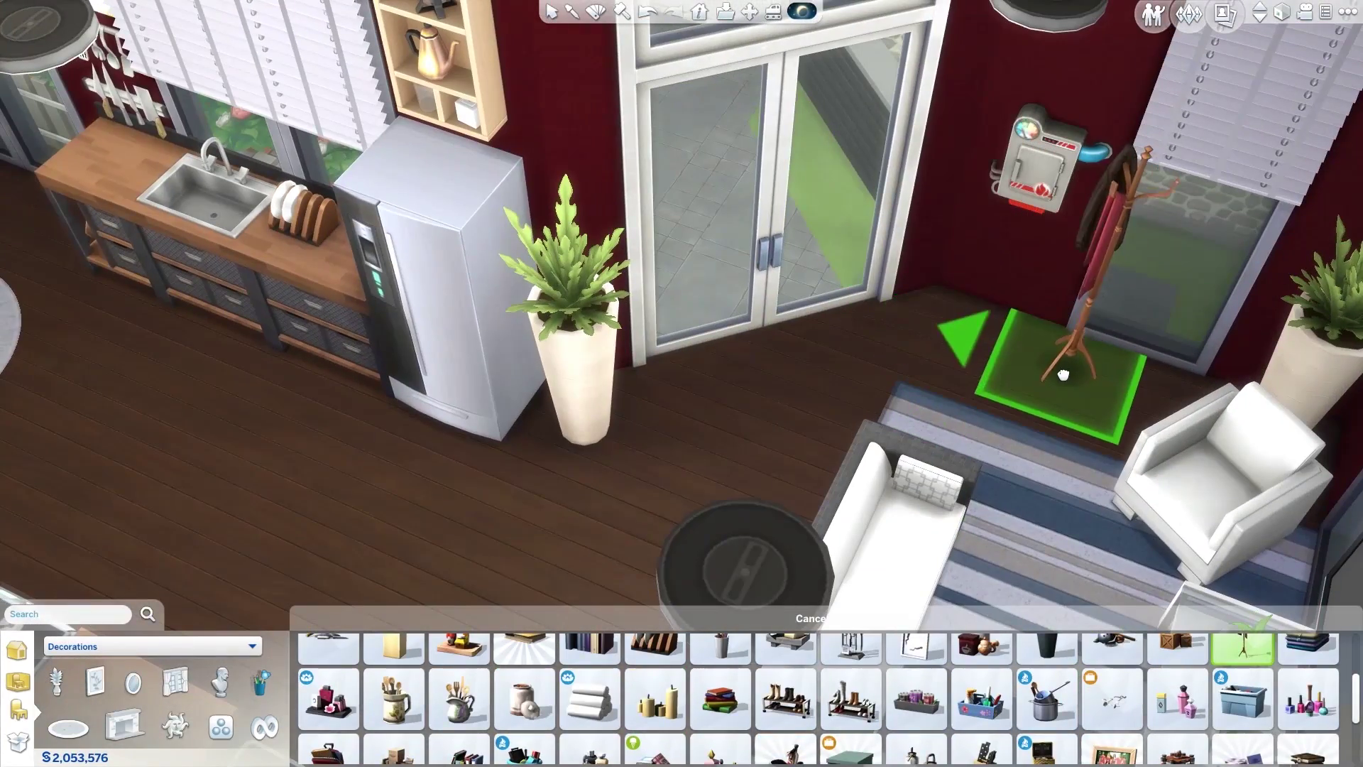
{"action": "left_click", "coordinate": [1069, 348]}
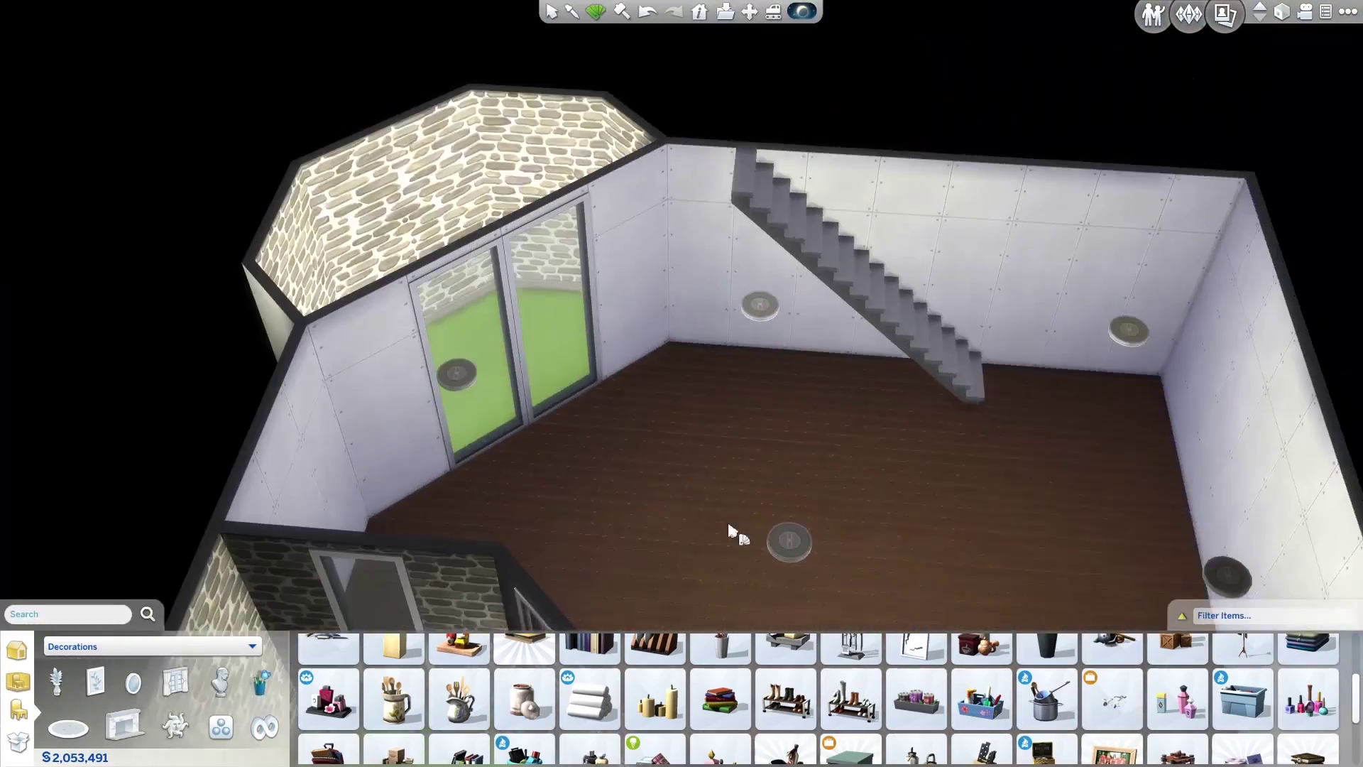
{"action": "left_click_drag", "start_coordinate": [747, 166], "coordinate": [728, 458]}
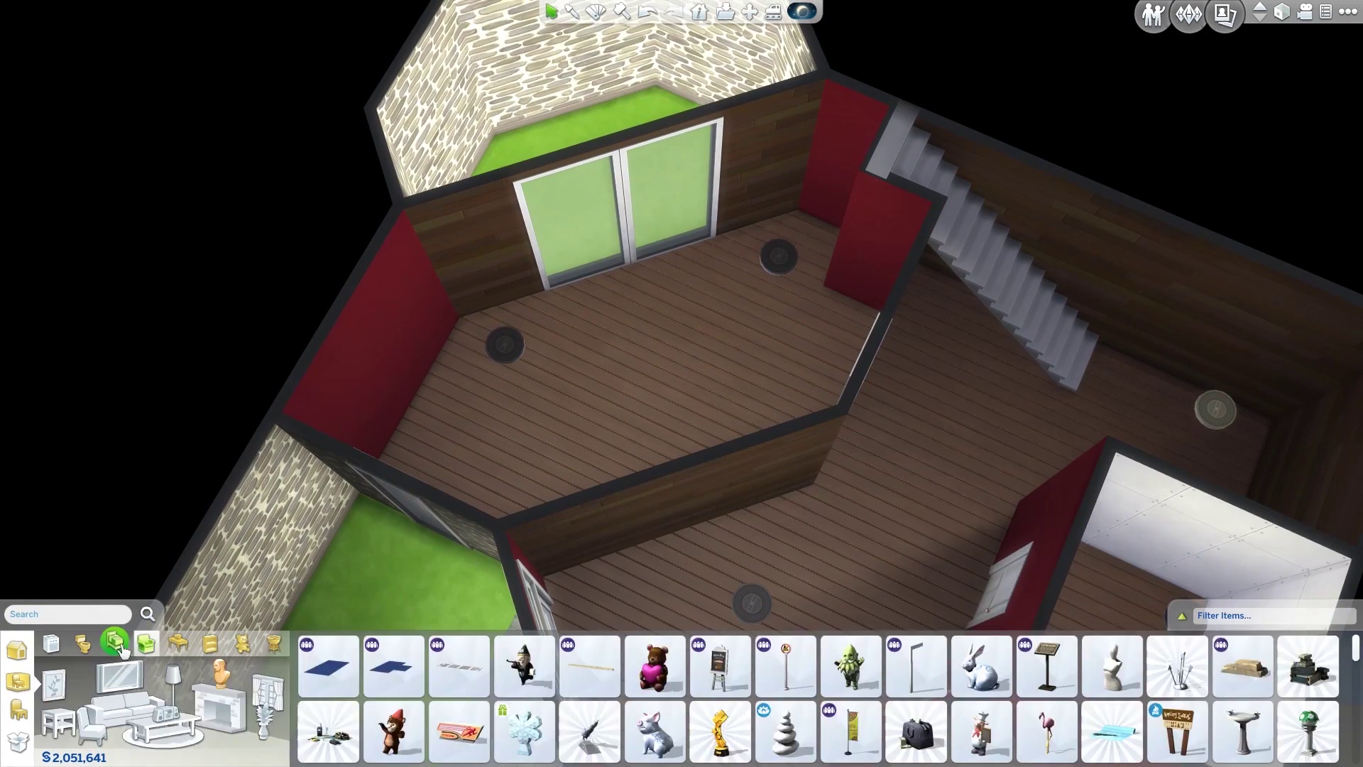
Place the Mod Pod Sleeper bed in the bedroom and reposition it
{"action": "left_click", "coordinate": [116, 644]}
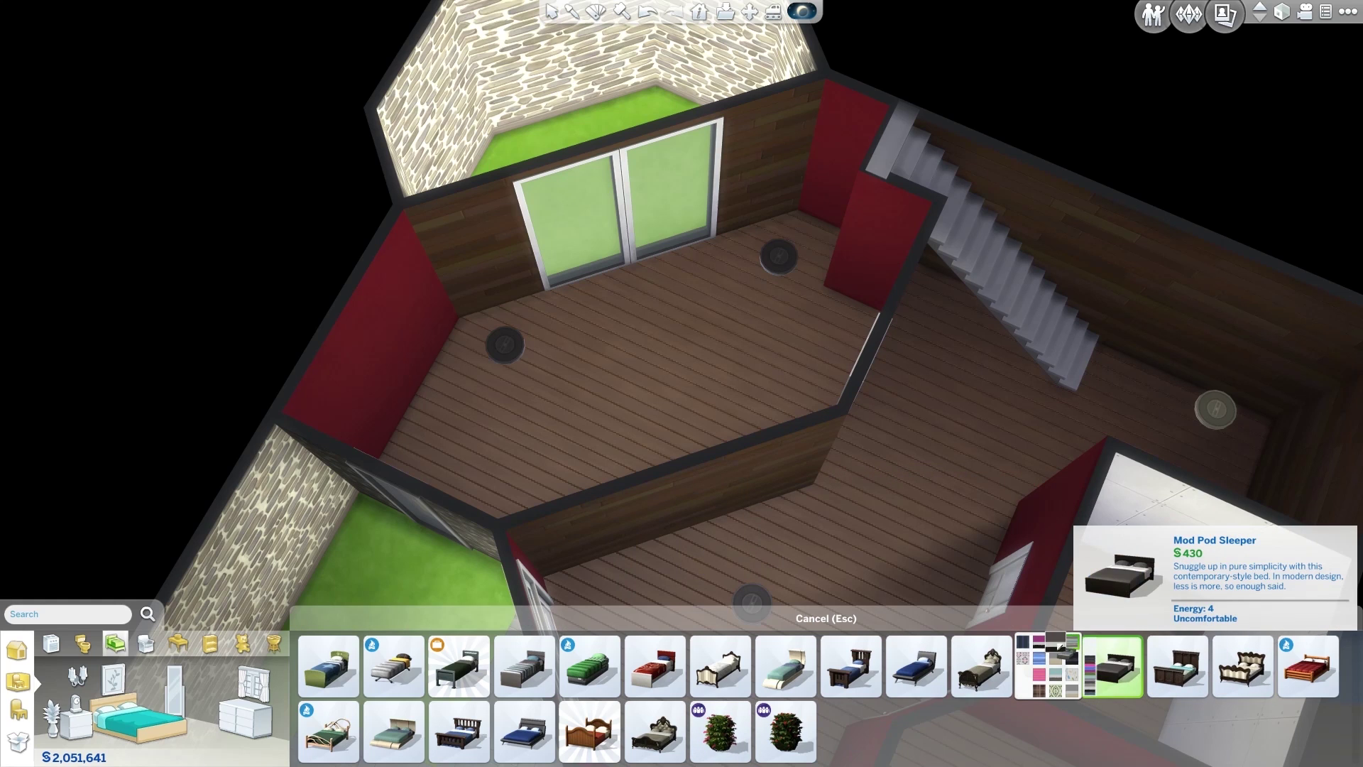
{"action": "left_click", "coordinate": [1113, 667]}
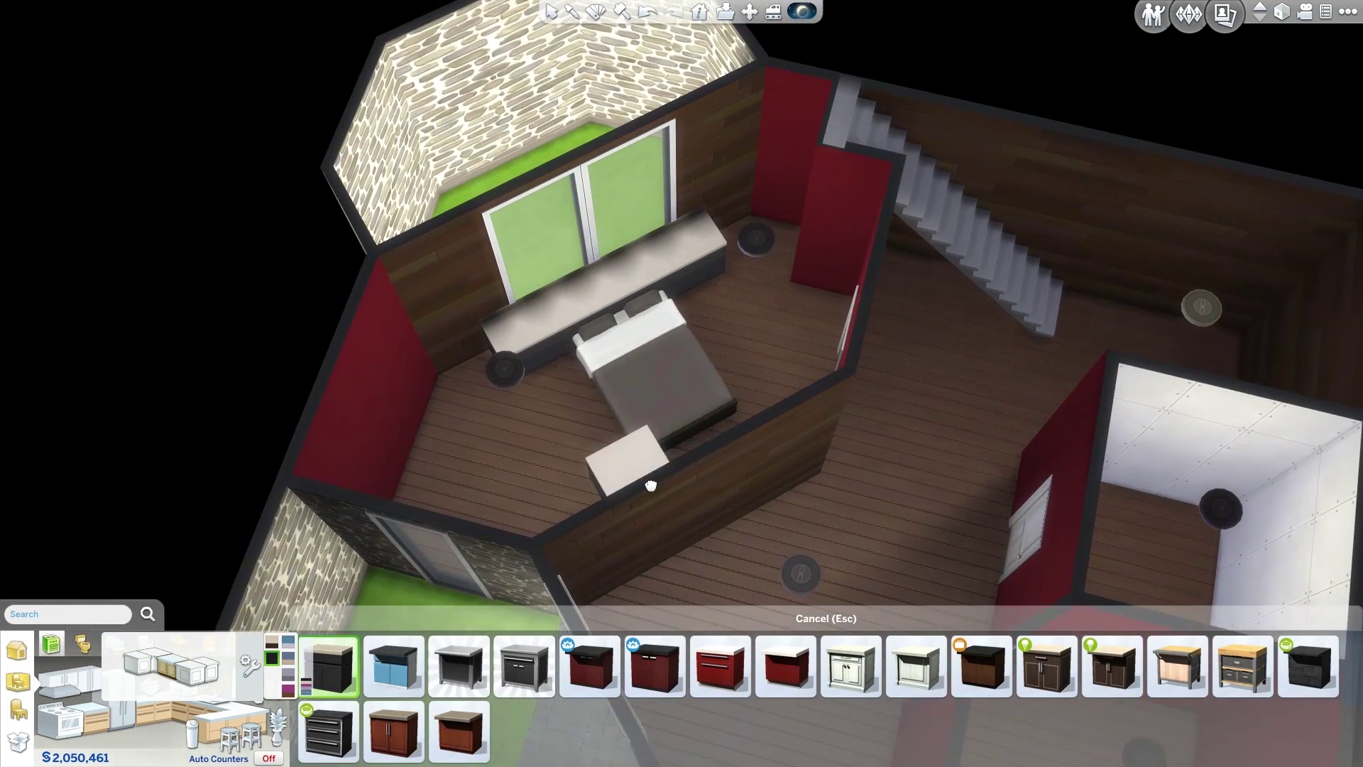
{"action": "left_click", "coordinate": [654, 395]}
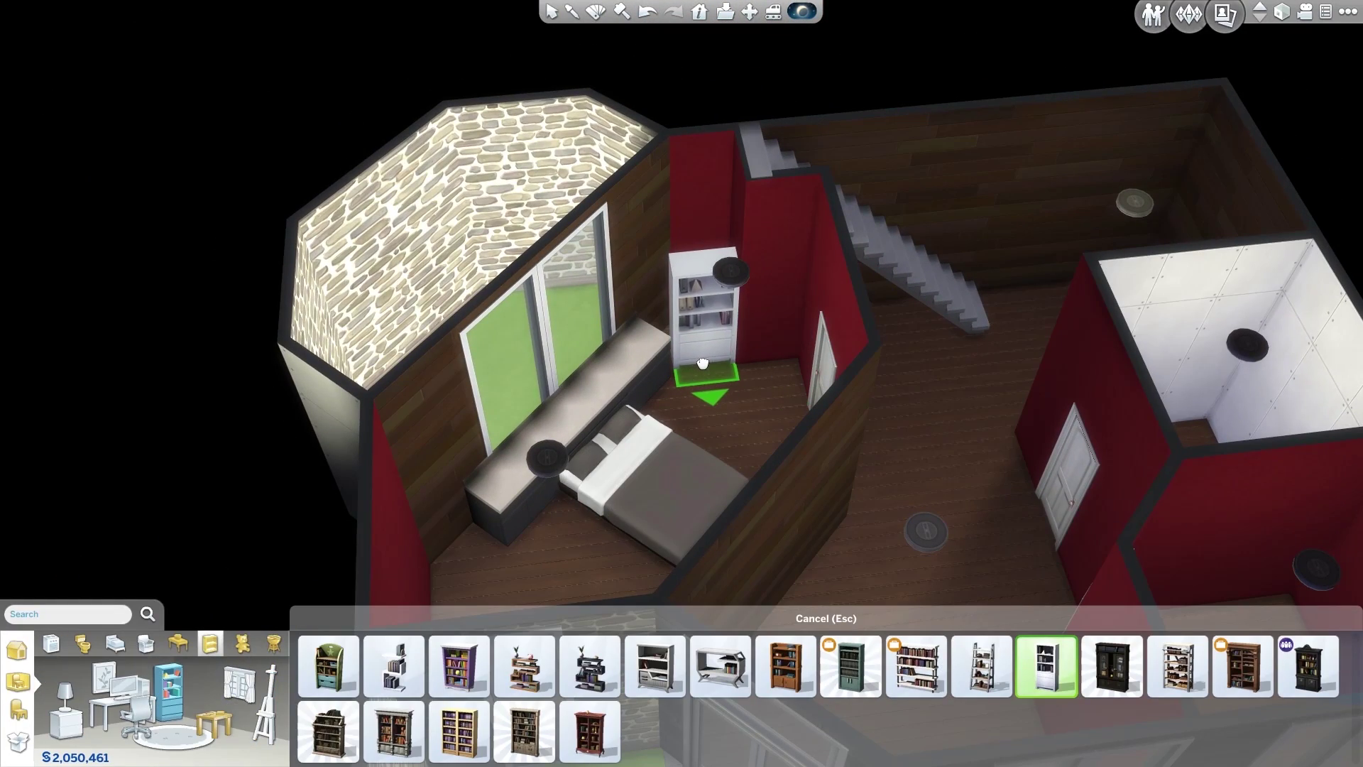
Place a Simple Symmetry Bookcase beside the wall, then sell it
{"action": "left_click", "coordinate": [702, 364]}
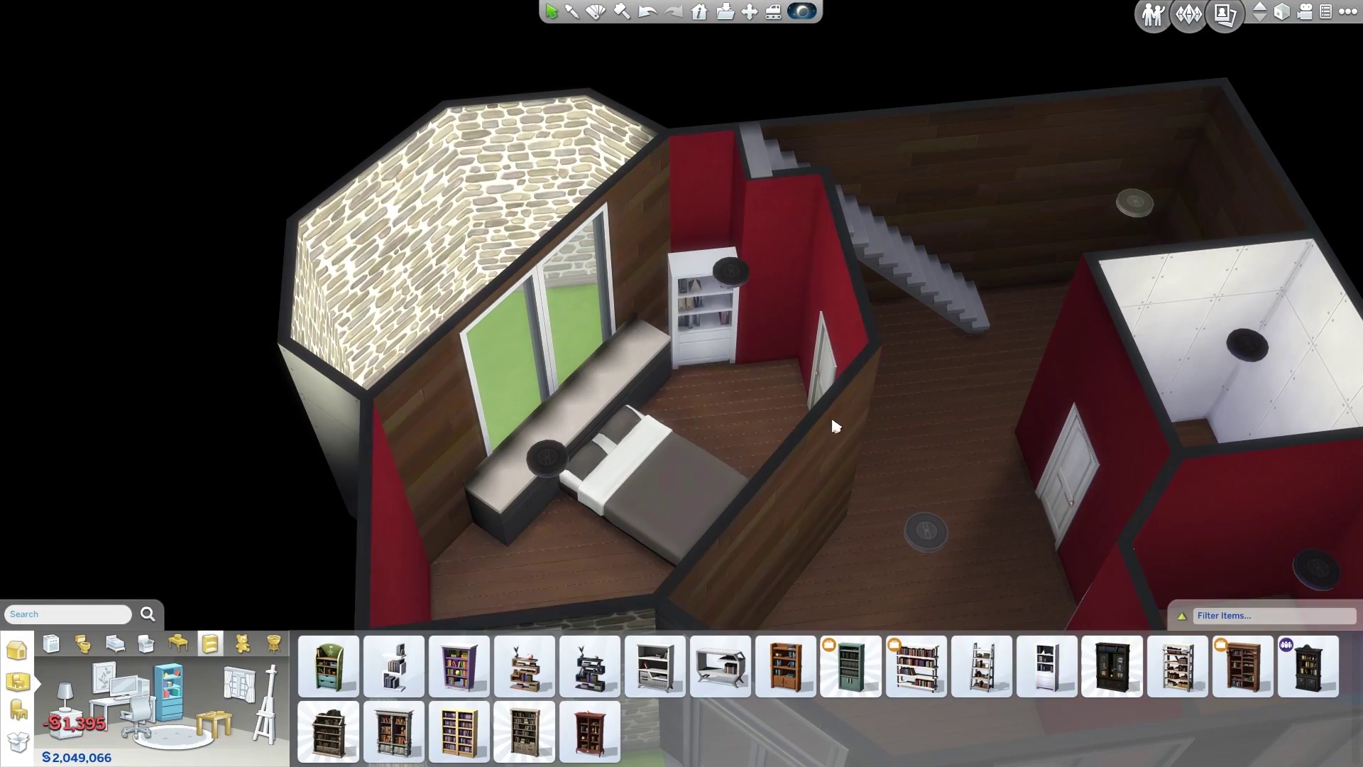
{"action": "left_click", "coordinate": [644, 370]}
{"action": "key", "text": "Escape"}
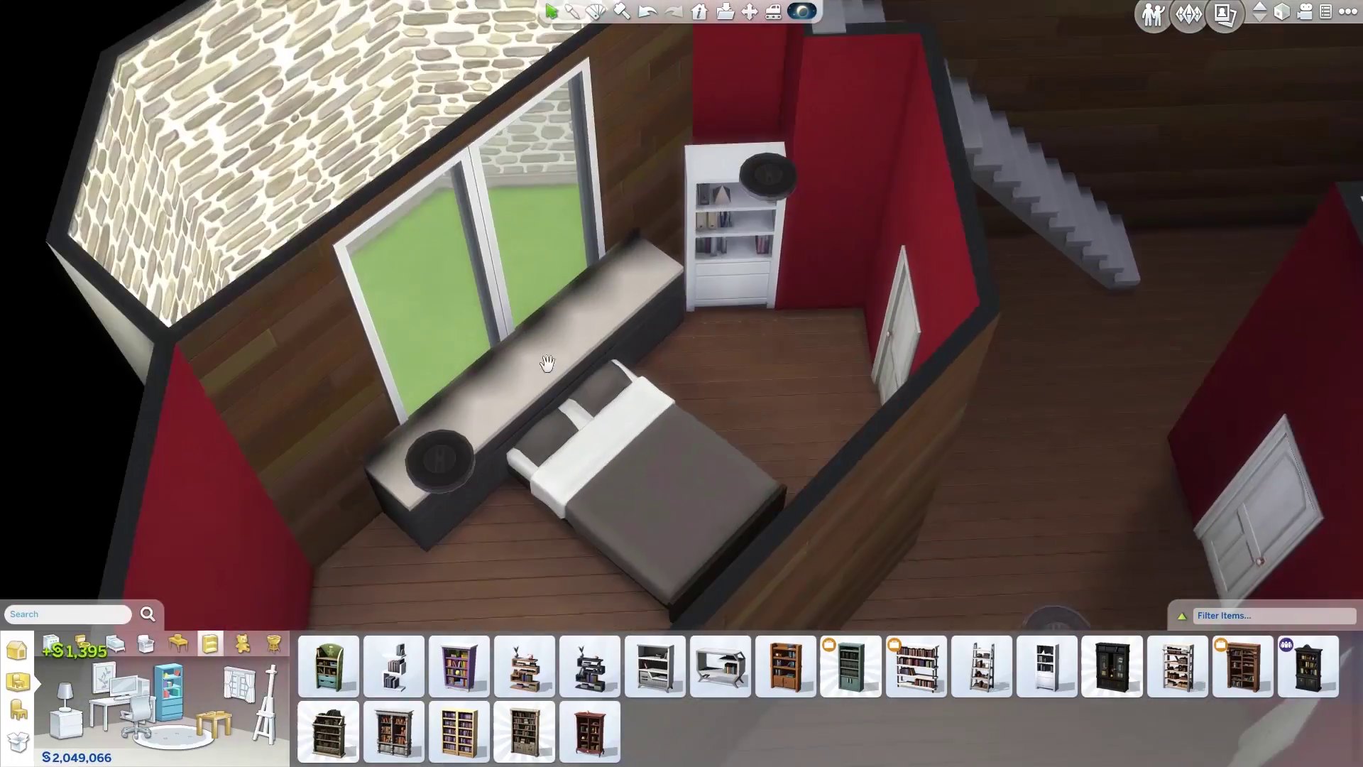
{"action": "scroll", "coordinate": [718, 402], "scroll_direction": "up", "scroll_amount": 3}
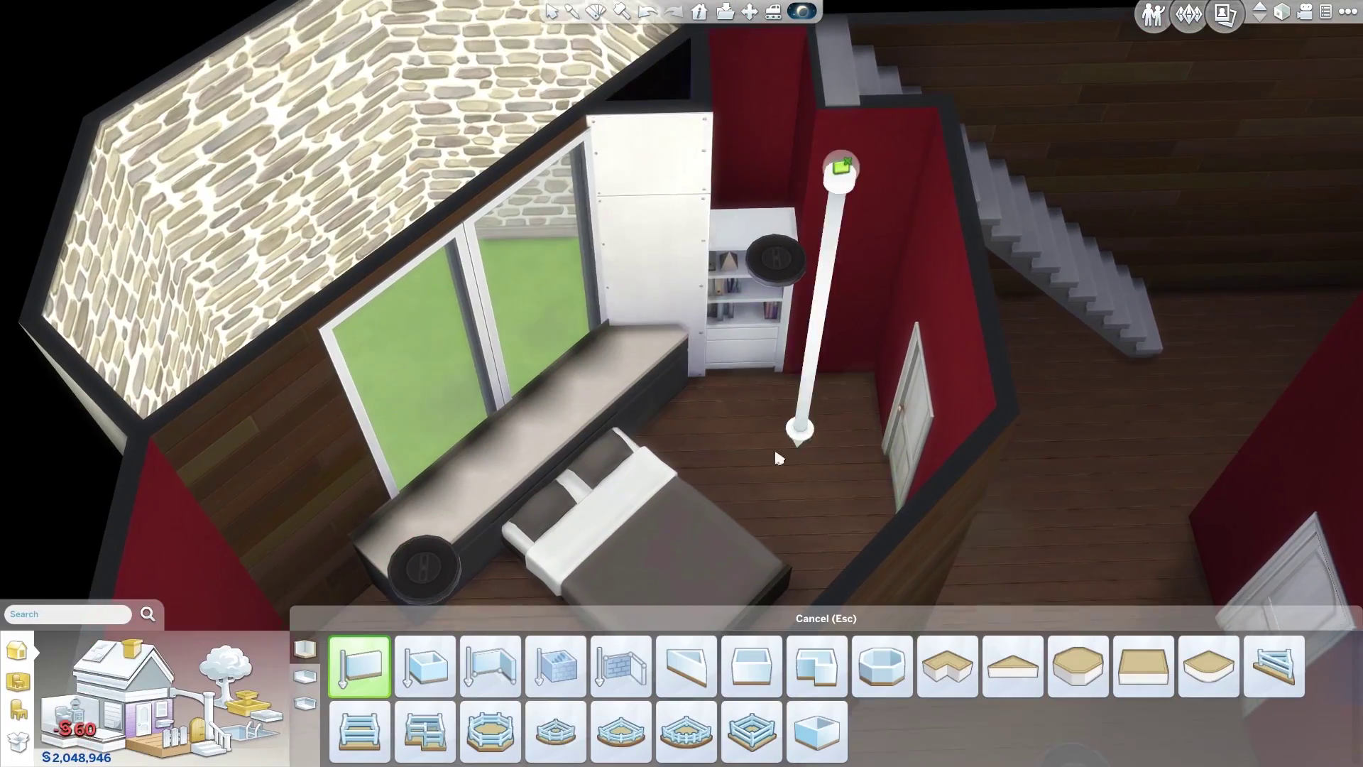
{"action": "key", "text": "Escape"}
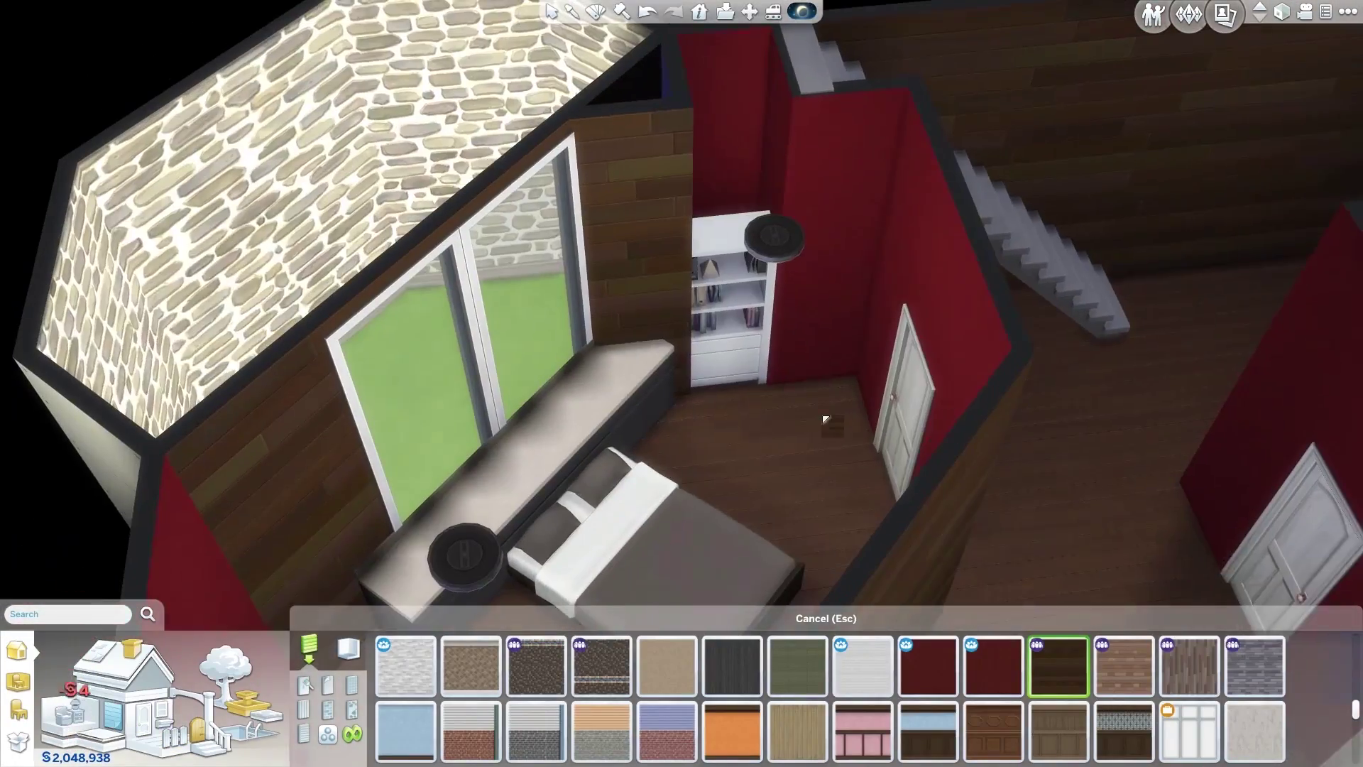
{"action": "left_click", "coordinate": [746, 374]}
{"action": "key", "text": "Delete"}
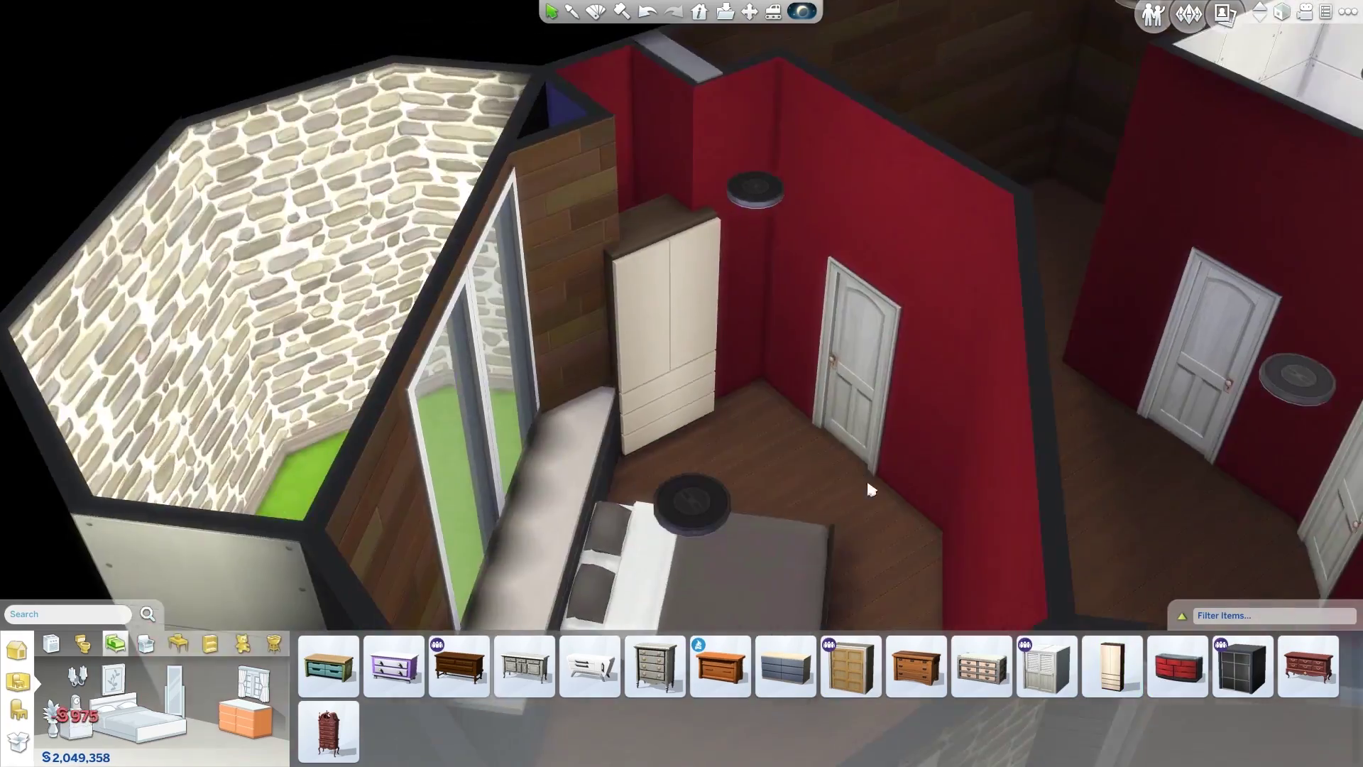
Place a mirror beside the wardrobe, then sell it
{"action": "scroll", "coordinate": [781, 482], "scroll_direction": "up", "scroll_amount": 3}
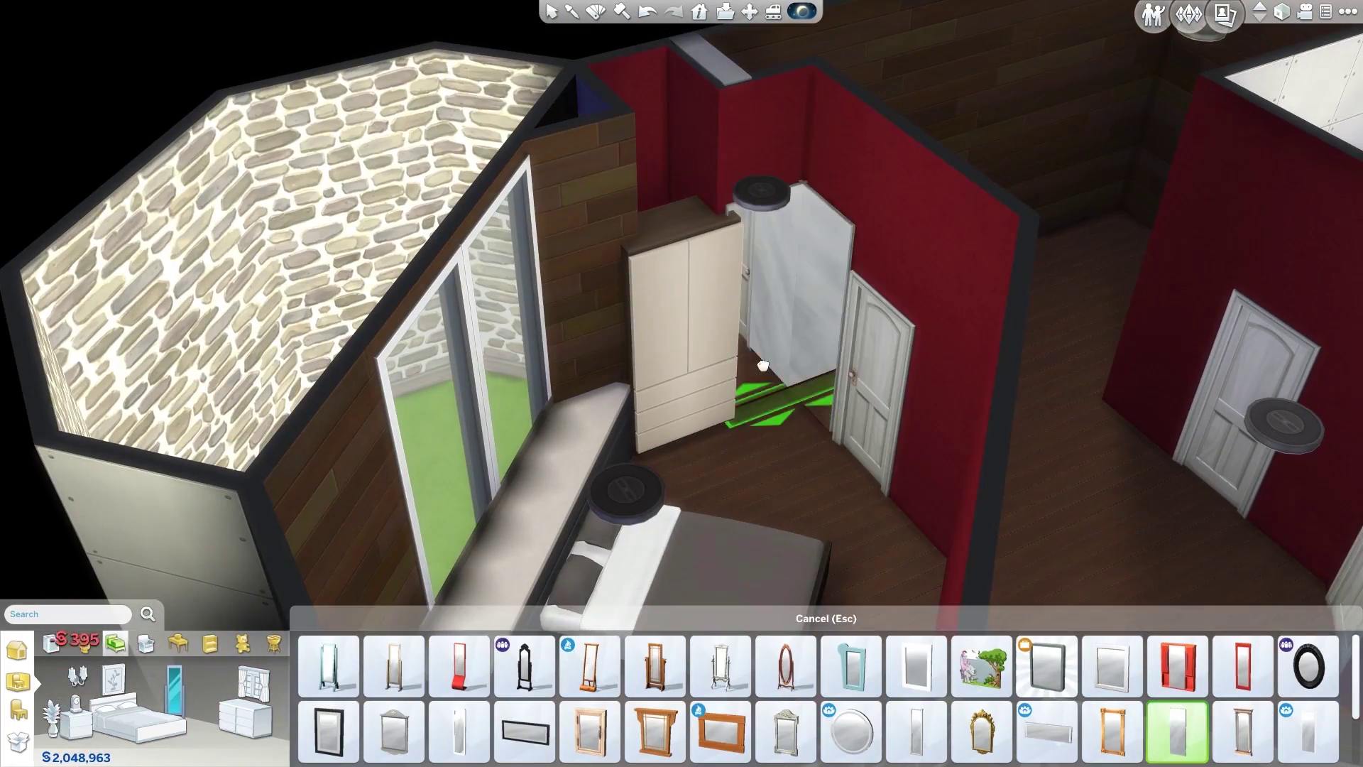
{"action": "left_click", "coordinate": [763, 365]}
{"action": "scroll", "coordinate": [918, 446], "scroll_direction": "up", "scroll_amount": 6}
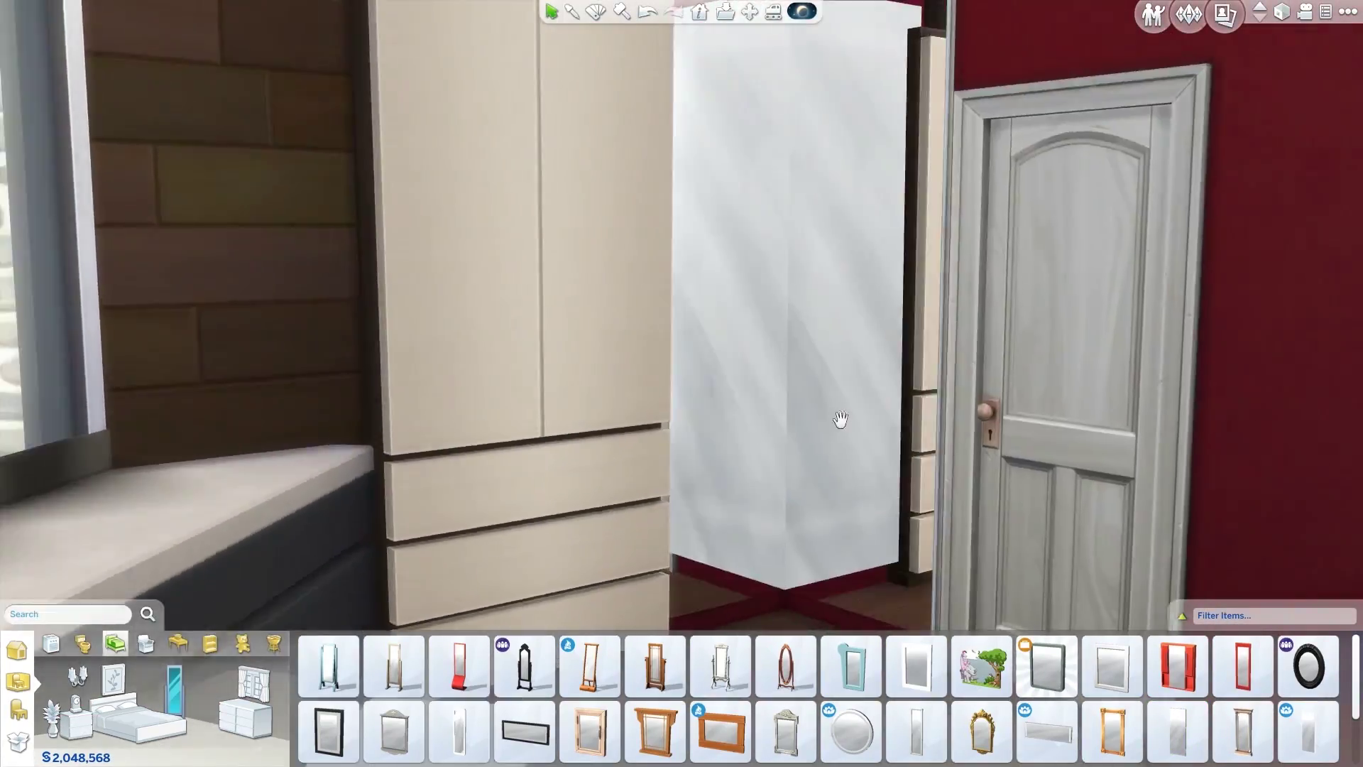
{"action": "left_click", "coordinate": [844, 418]}
{"action": "scroll", "coordinate": [844, 417], "scroll_direction": "down", "scroll_amount": 5}
{"action": "key", "text": "Delete"}
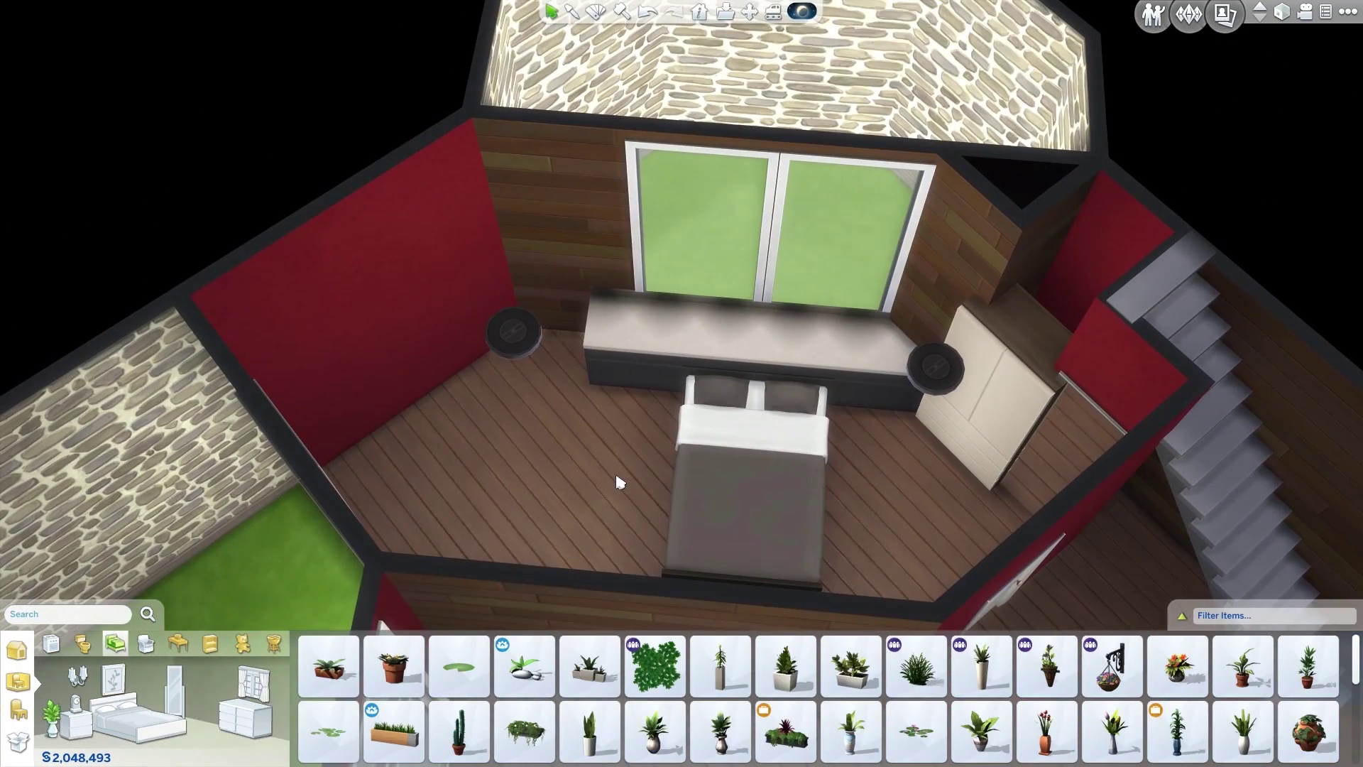
Try a white blind on the bedroom window, then undo it
{"action": "left_click", "coordinate": [496, 376]}
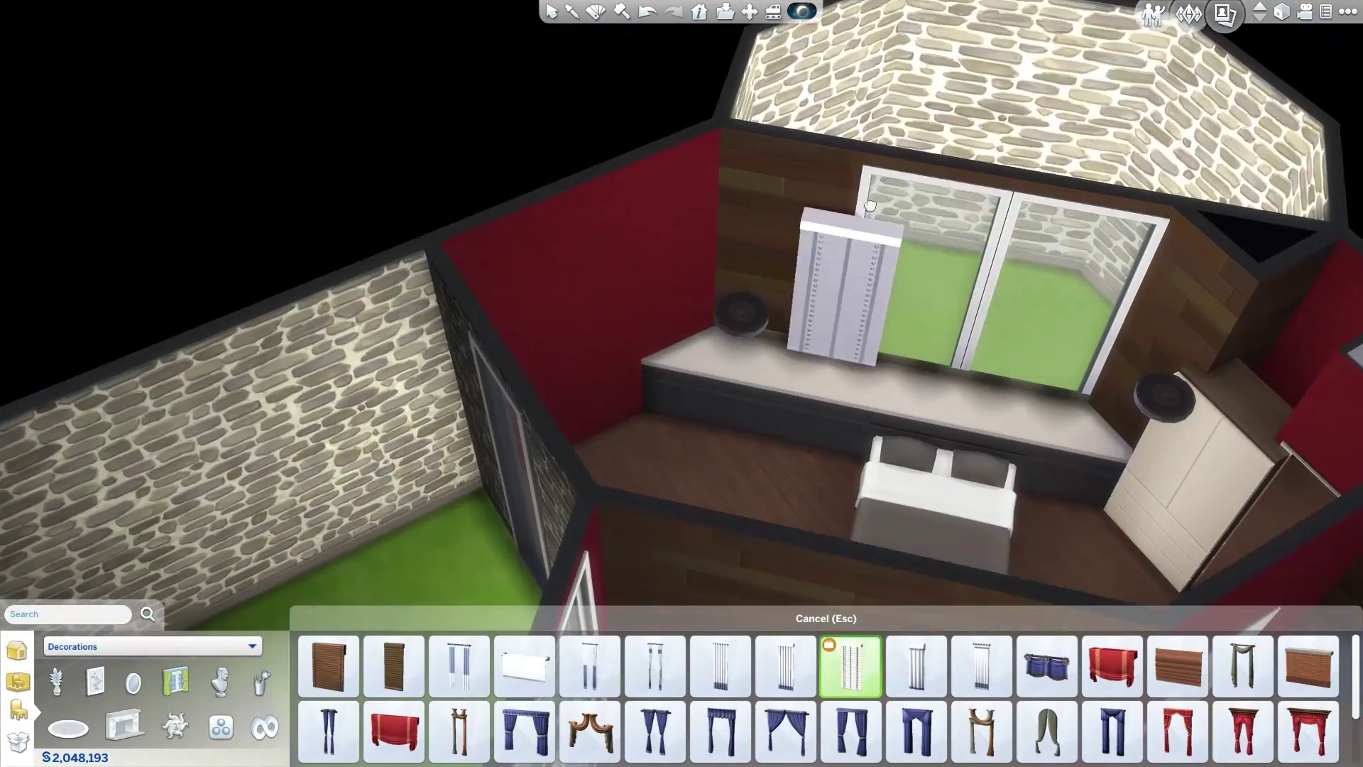
{"action": "left_click", "coordinate": [870, 206]}
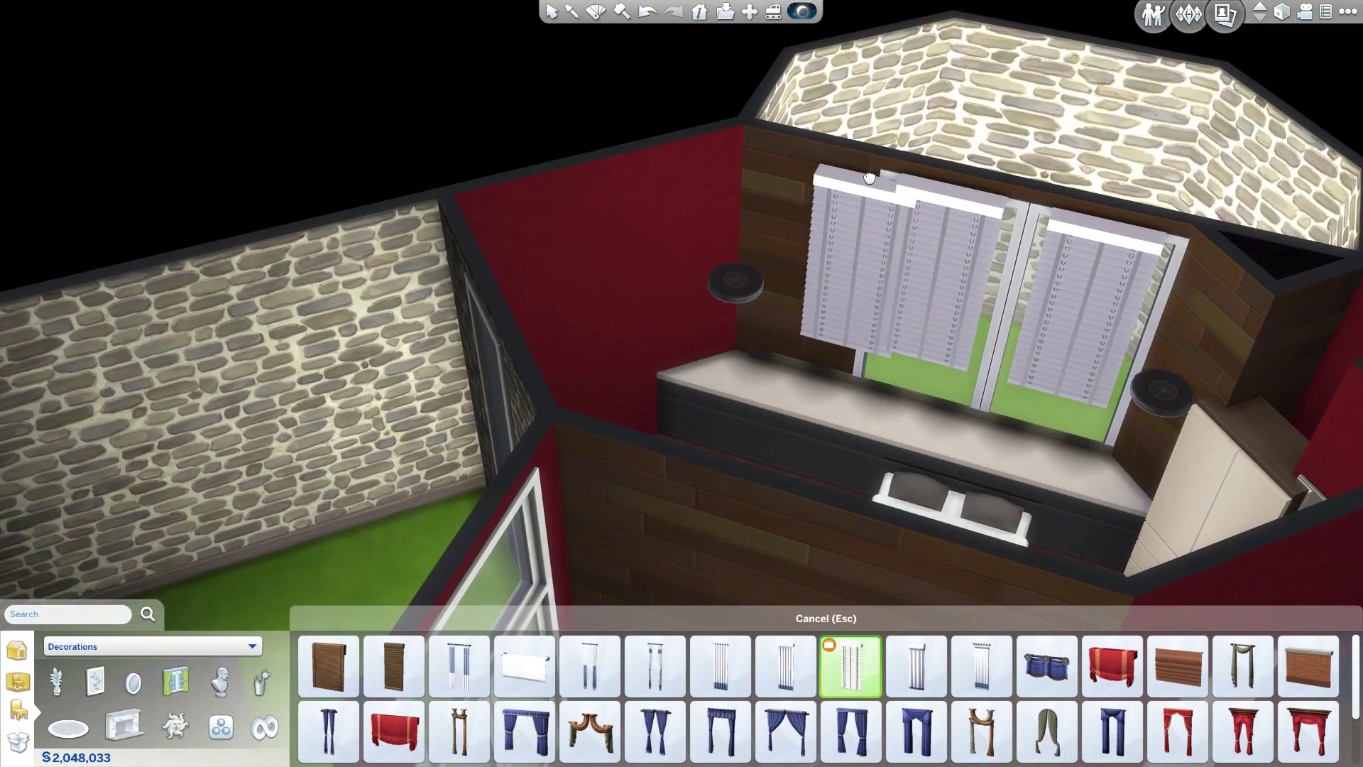
{"action": "key", "text": "ctrl+z"}
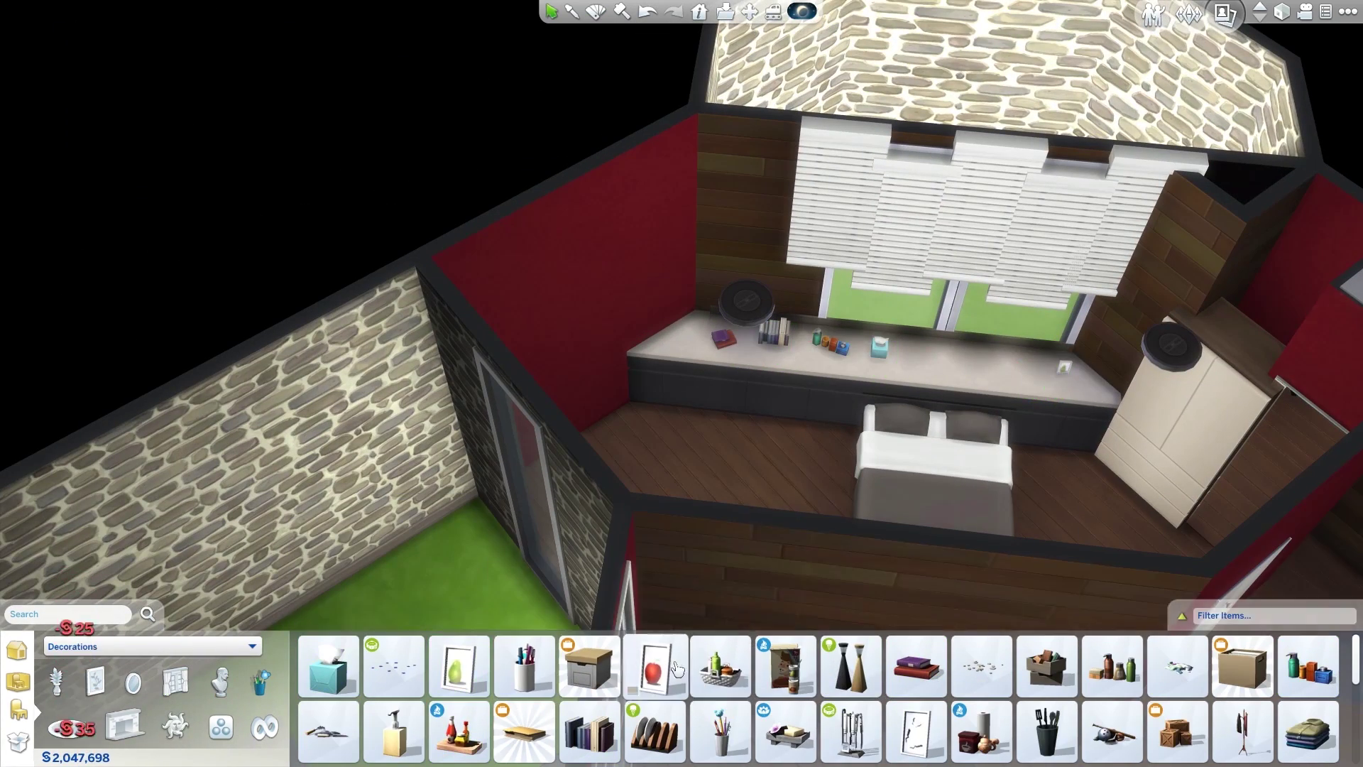
{"action": "scroll", "coordinate": [1207, 696], "scroll_direction": "down", "scroll_amount": 1}
Add folded clothes and a decoration to the bedroom
{"action": "left_click", "coordinate": [1308, 649]}
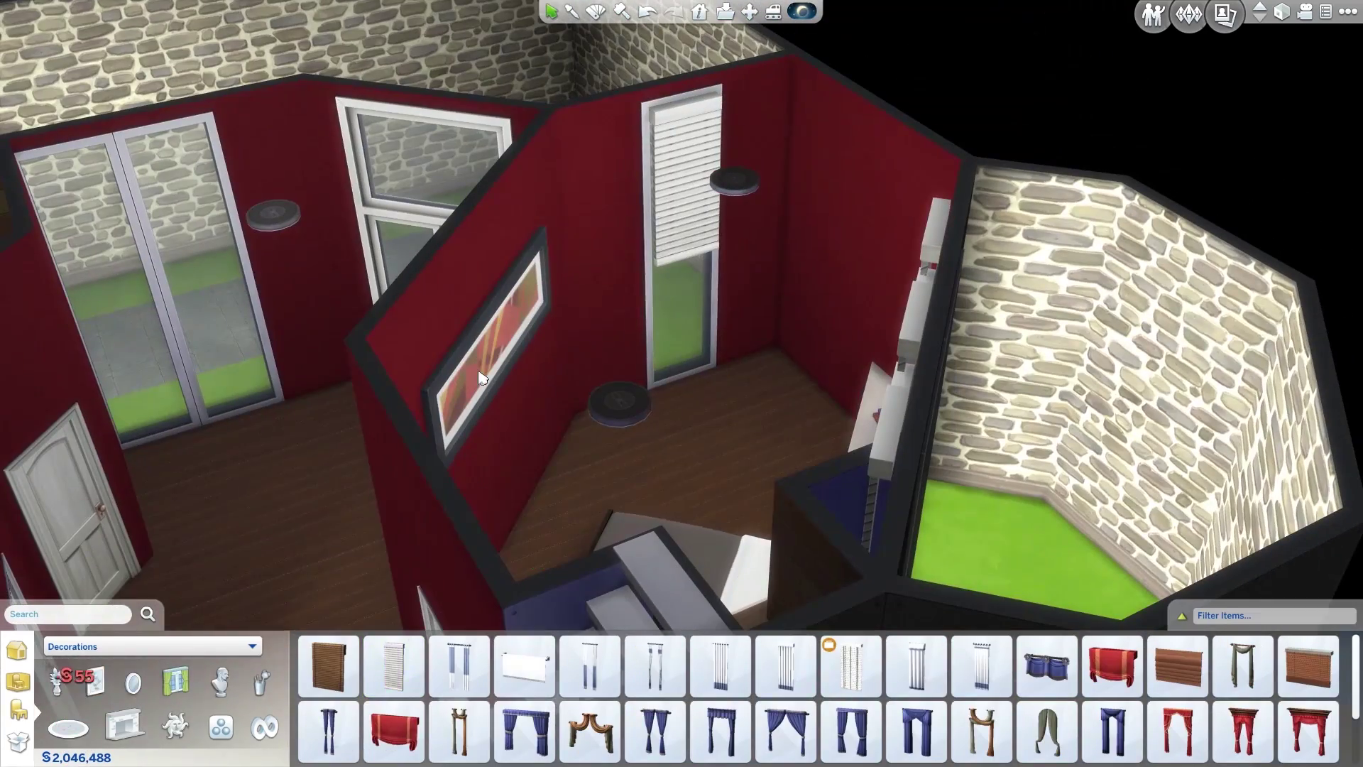
{"action": "left_click", "coordinate": [80, 727]}
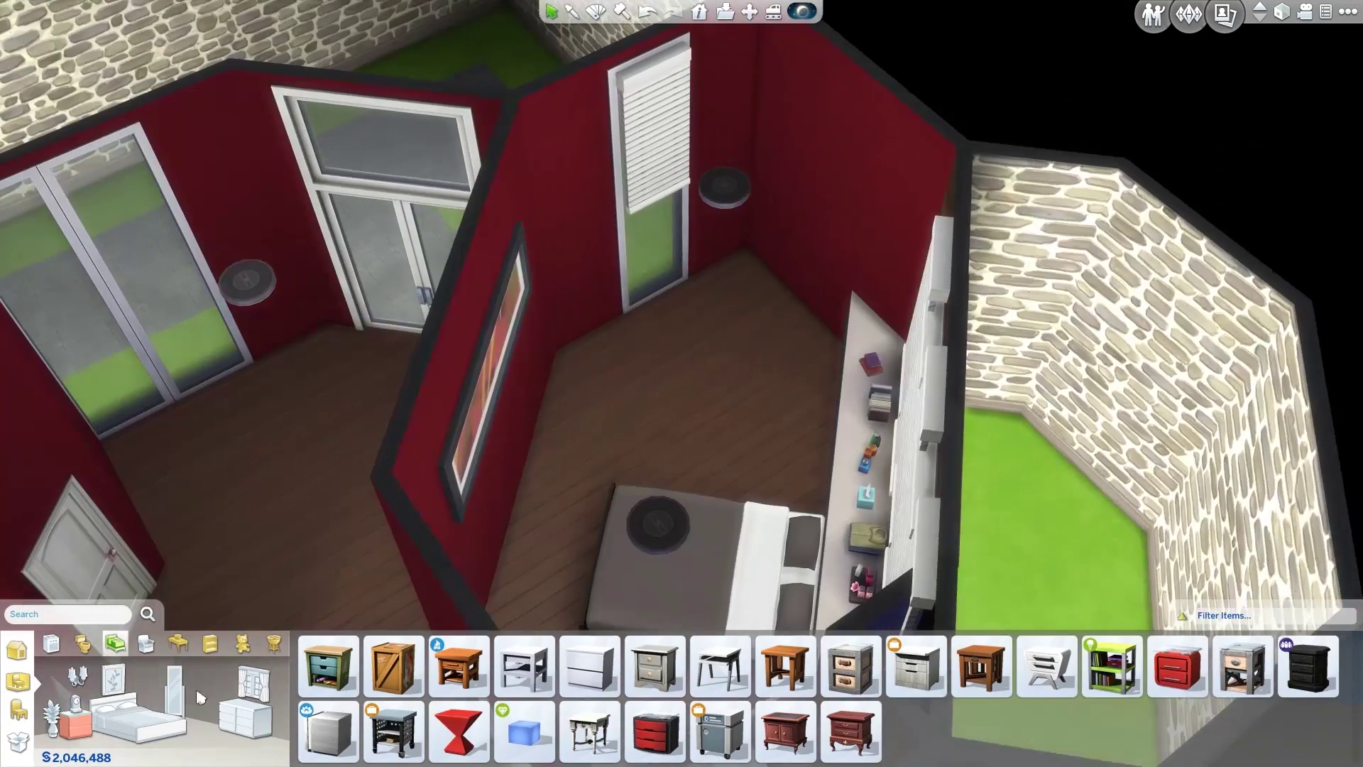
{"action": "left_click", "coordinate": [178, 644]}
{"action": "left_click", "coordinate": [162, 710]}
{"action": "left_click", "coordinate": [147, 644]}
{"action": "left_click", "coordinate": [92, 728]}
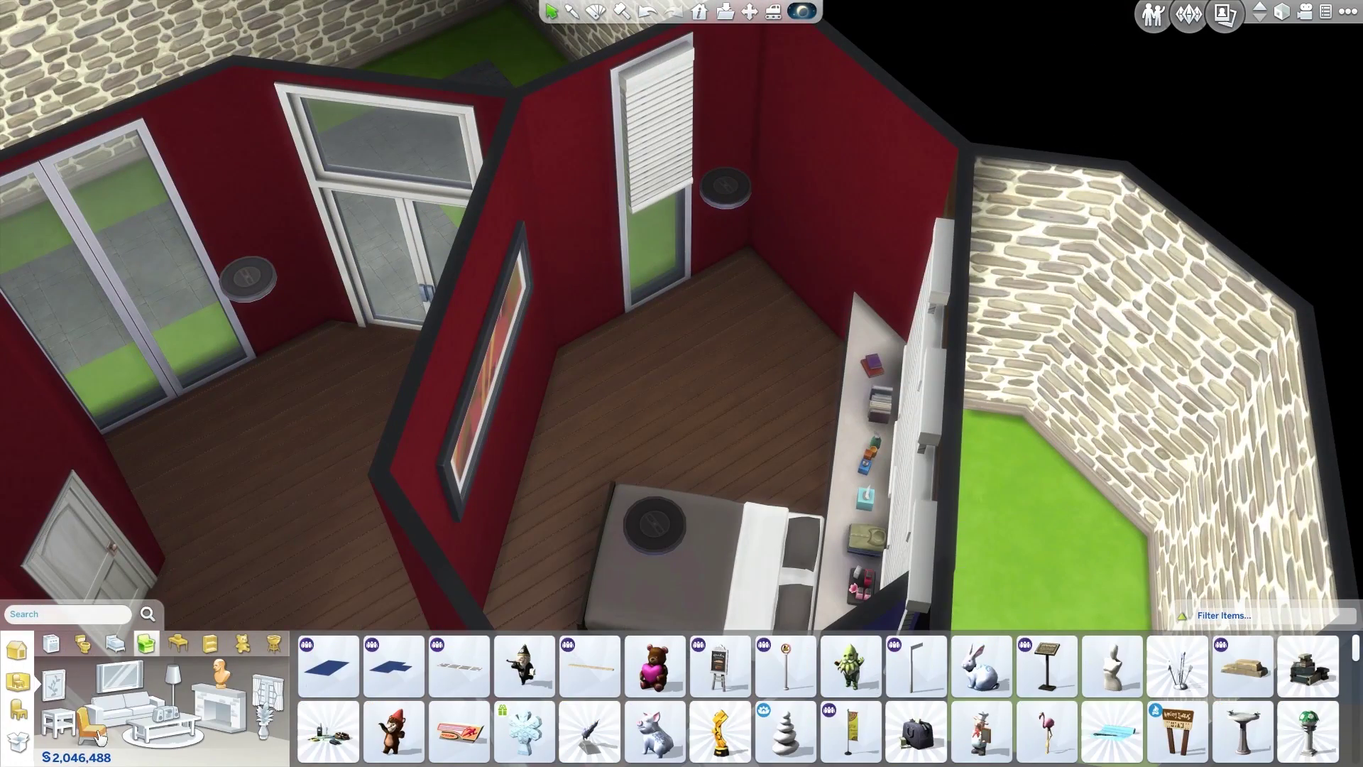
Place two white egg chairs flanking an end table in the bedroom corner
{"action": "left_click", "coordinate": [916, 666]}
{"action": "left_click", "coordinate": [635, 376]}
{"action": "left_click", "coordinate": [57, 721]}
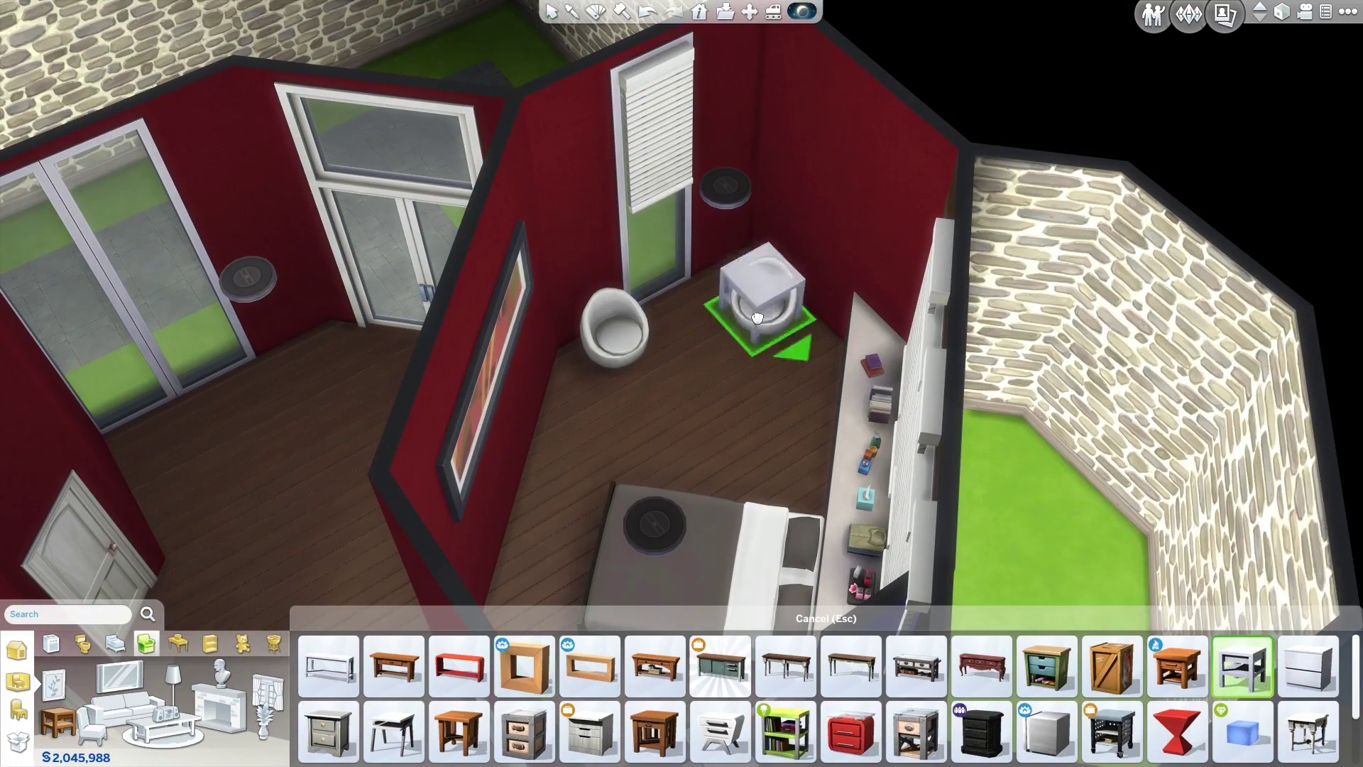
{"action": "left_click", "coordinate": [681, 319]}
{"action": "left_click", "coordinate": [752, 329]}
{"action": "key", "text": "e"}
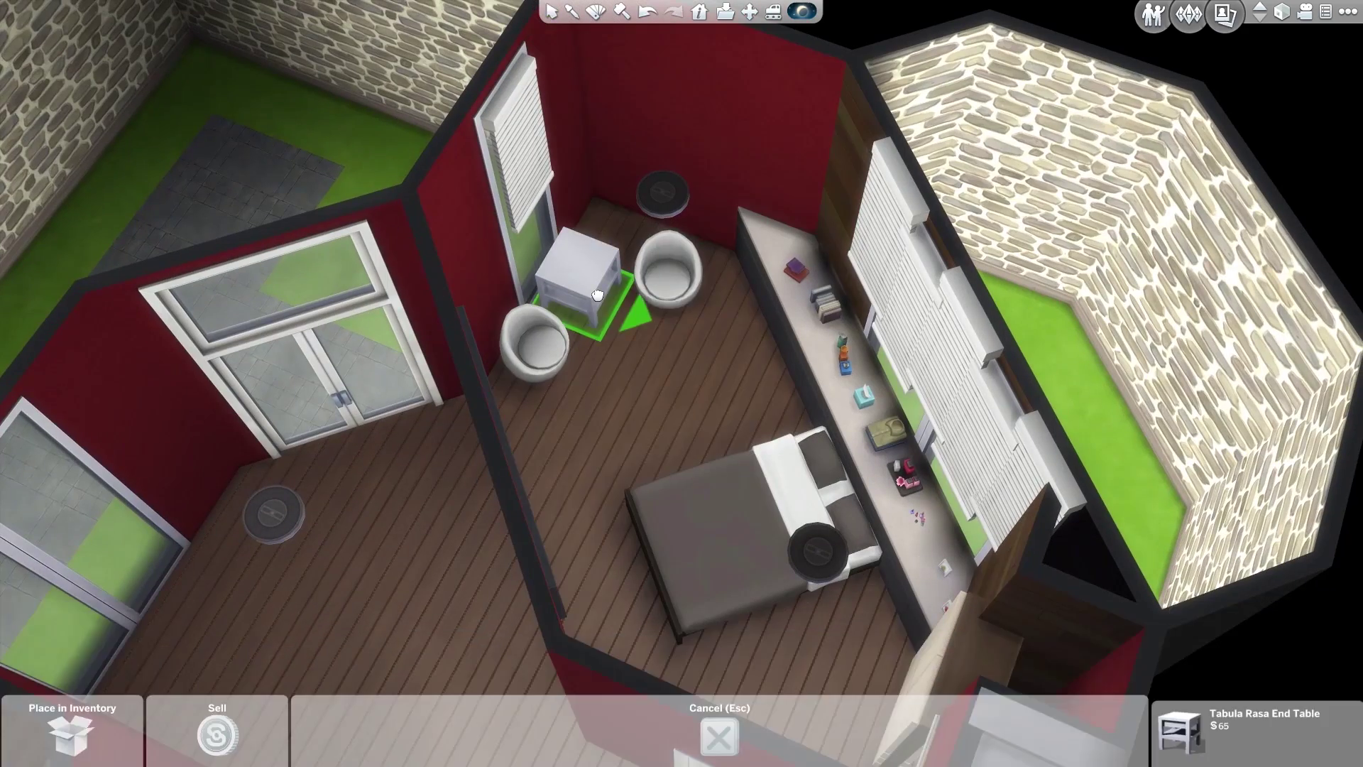
{"action": "left_click", "coordinate": [544, 332]}
Add a tall palm plant, recolour the left egg chair, and lay the lattice rug by the bed
{"action": "scroll", "coordinate": [1207, 721], "scroll_direction": "down", "scroll_amount": 2}
{"action": "left_click", "coordinate": [590, 665]}
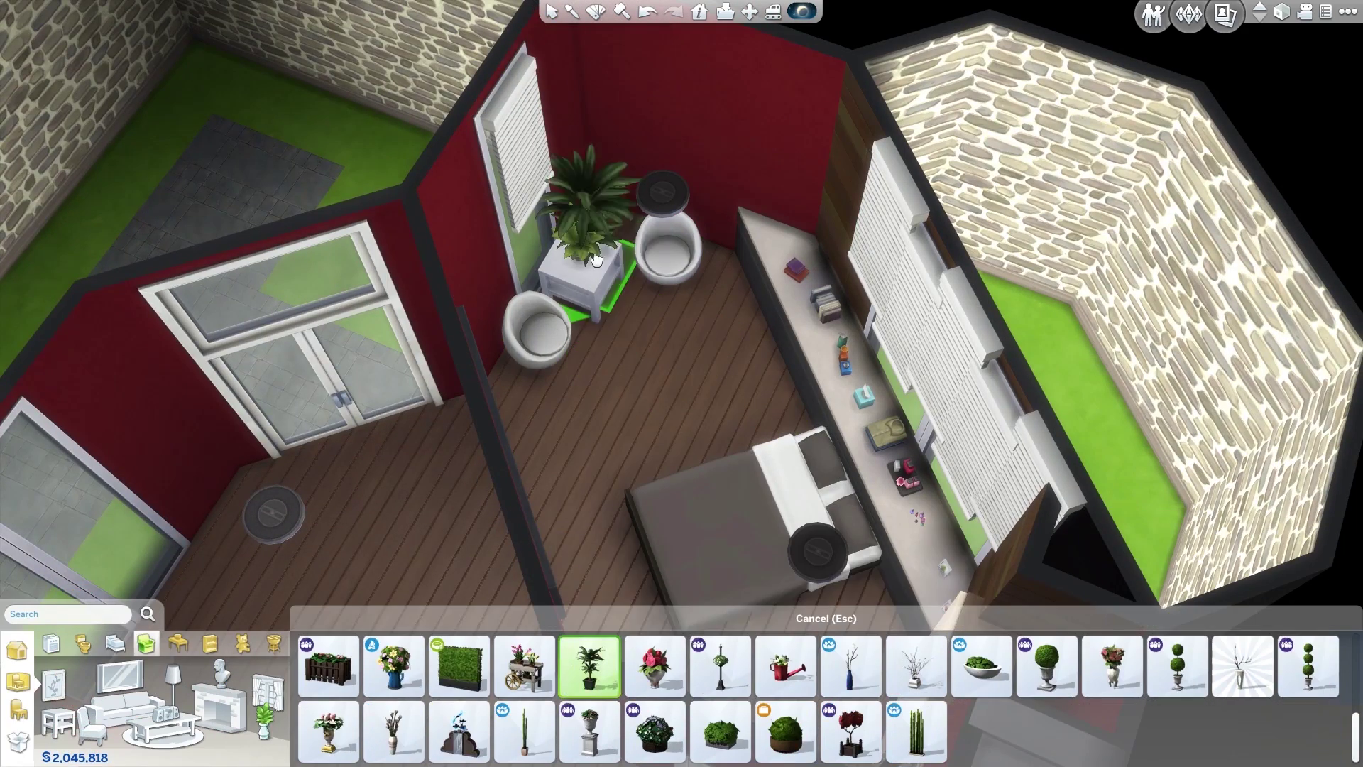
{"action": "left_click", "coordinate": [611, 206]}
{"action": "key", "text": "e"}
{"action": "key", "text": "r"}
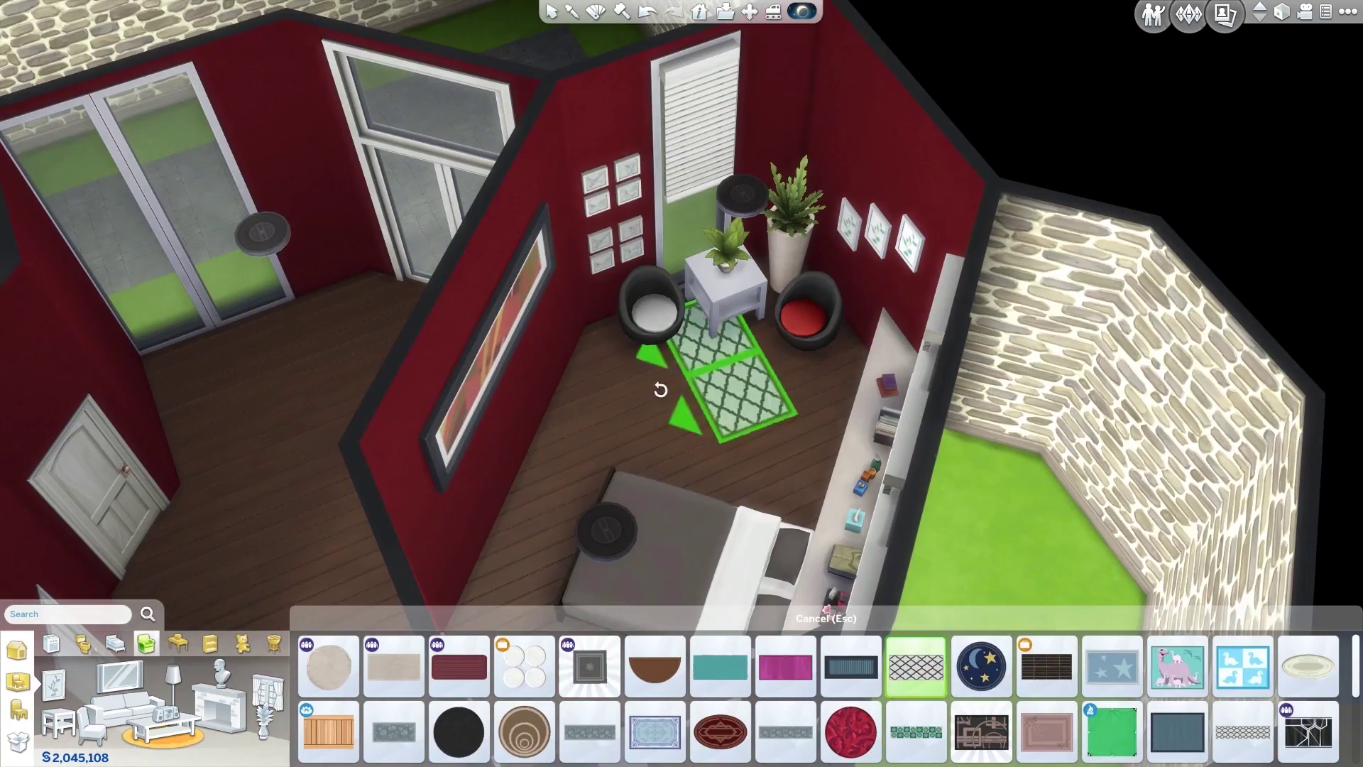
{"action": "left_click", "coordinate": [725, 362]}
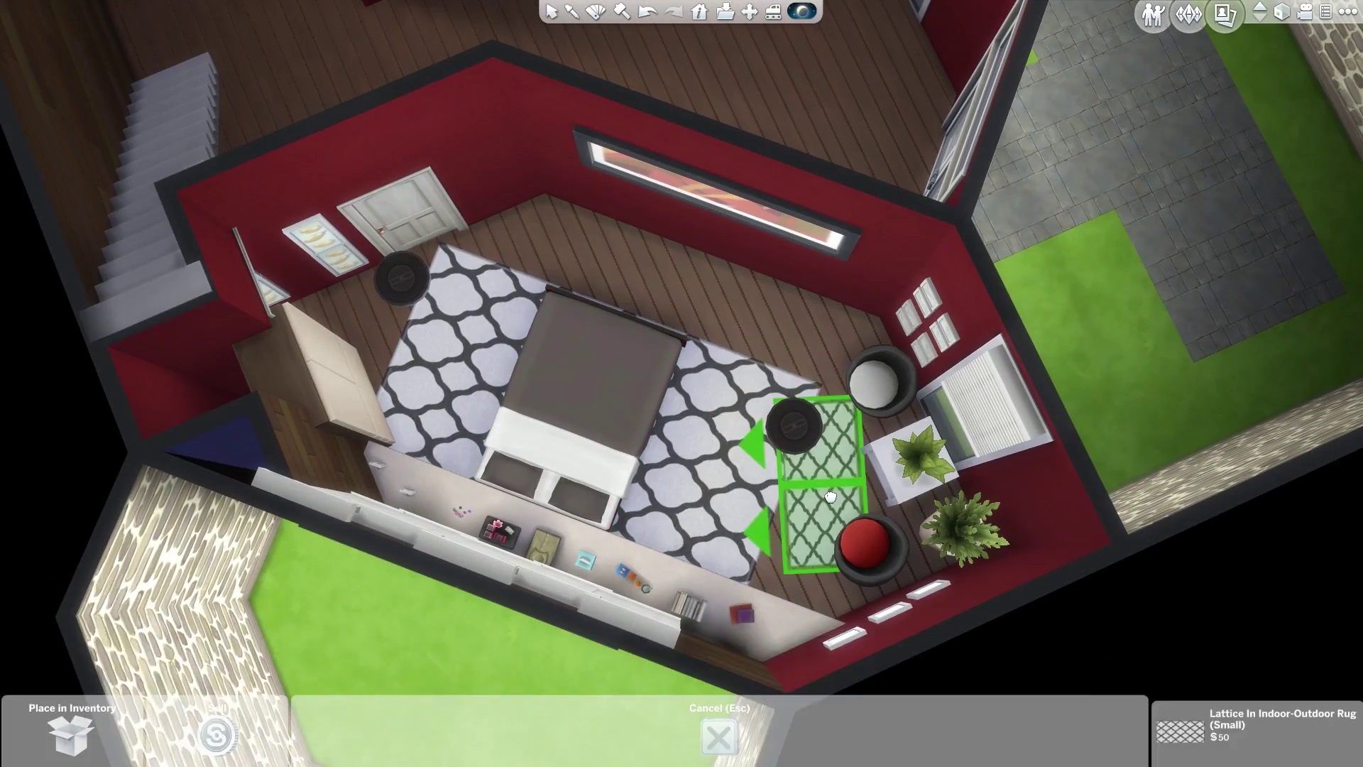
{"action": "left_click", "coordinate": [830, 497]}
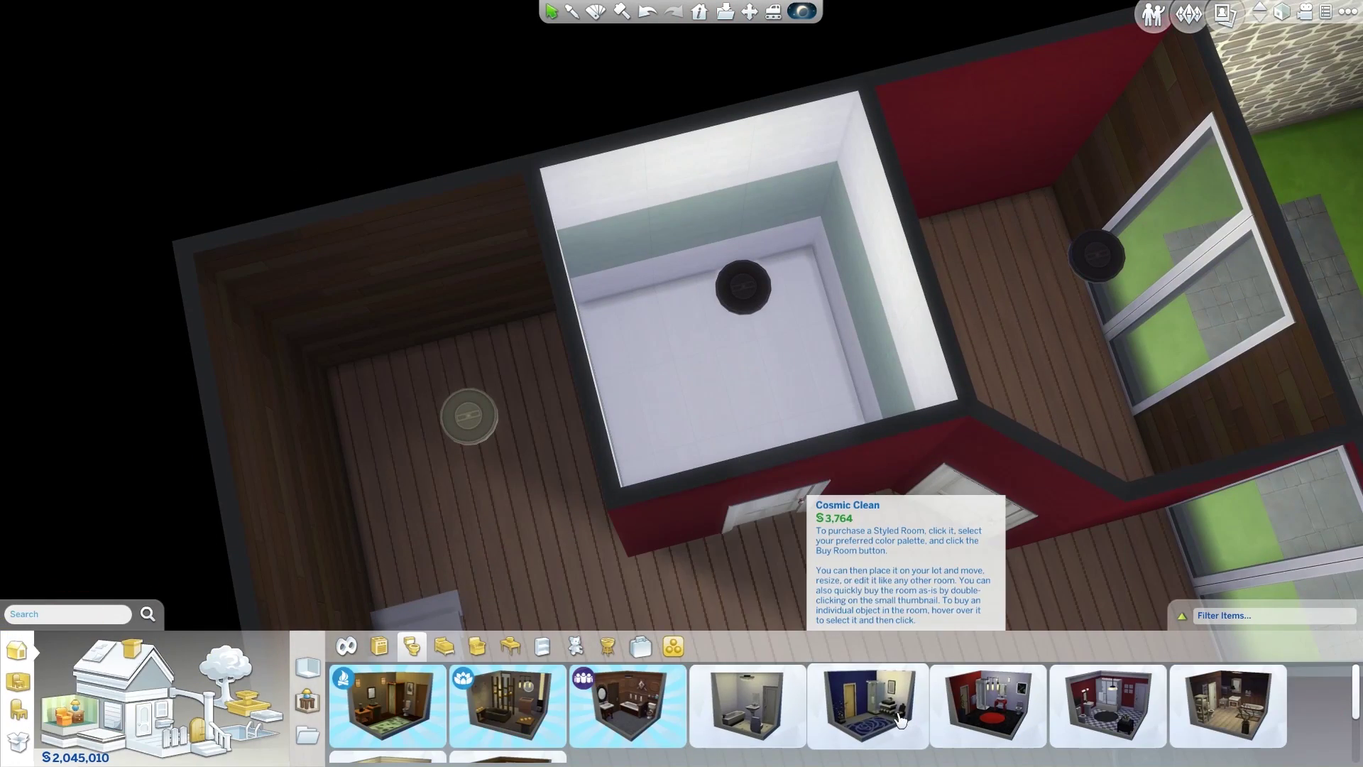
Place the Cosmic Clean styled bathroom in its green colour scheme into the white room
{"action": "left_click", "coordinate": [900, 719]}
{"action": "left_click", "coordinate": [991, 616]}
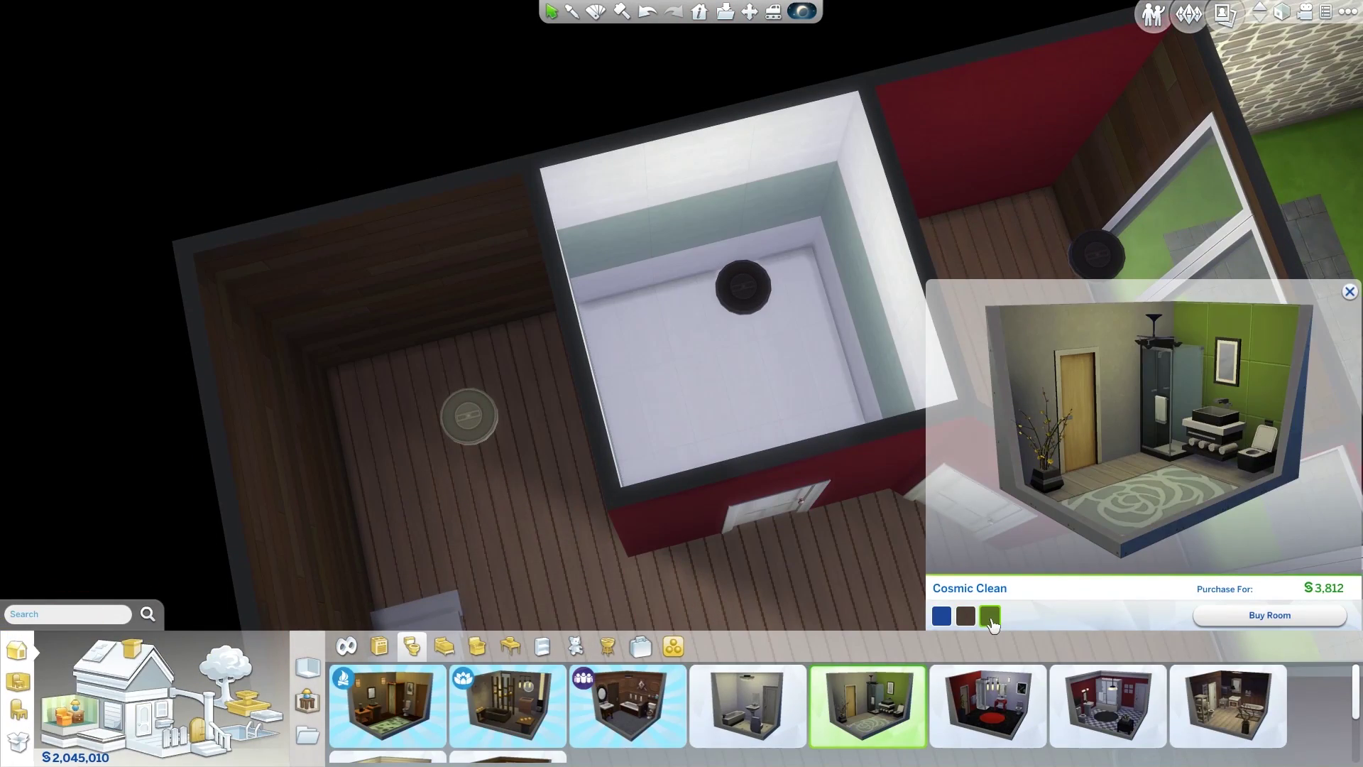
{"action": "left_click", "coordinate": [781, 435]}
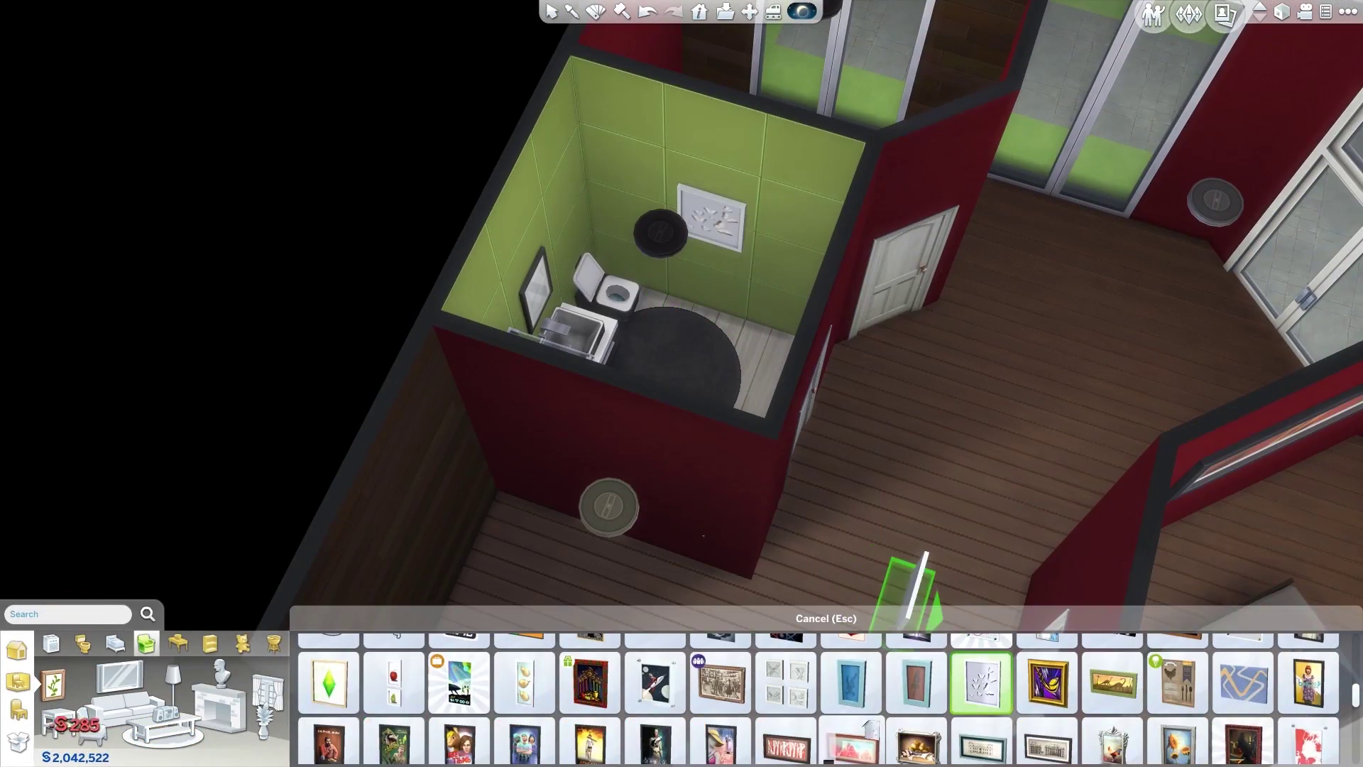
{"action": "scroll", "coordinate": [898, 685], "scroll_direction": "down", "scroll_amount": 3}
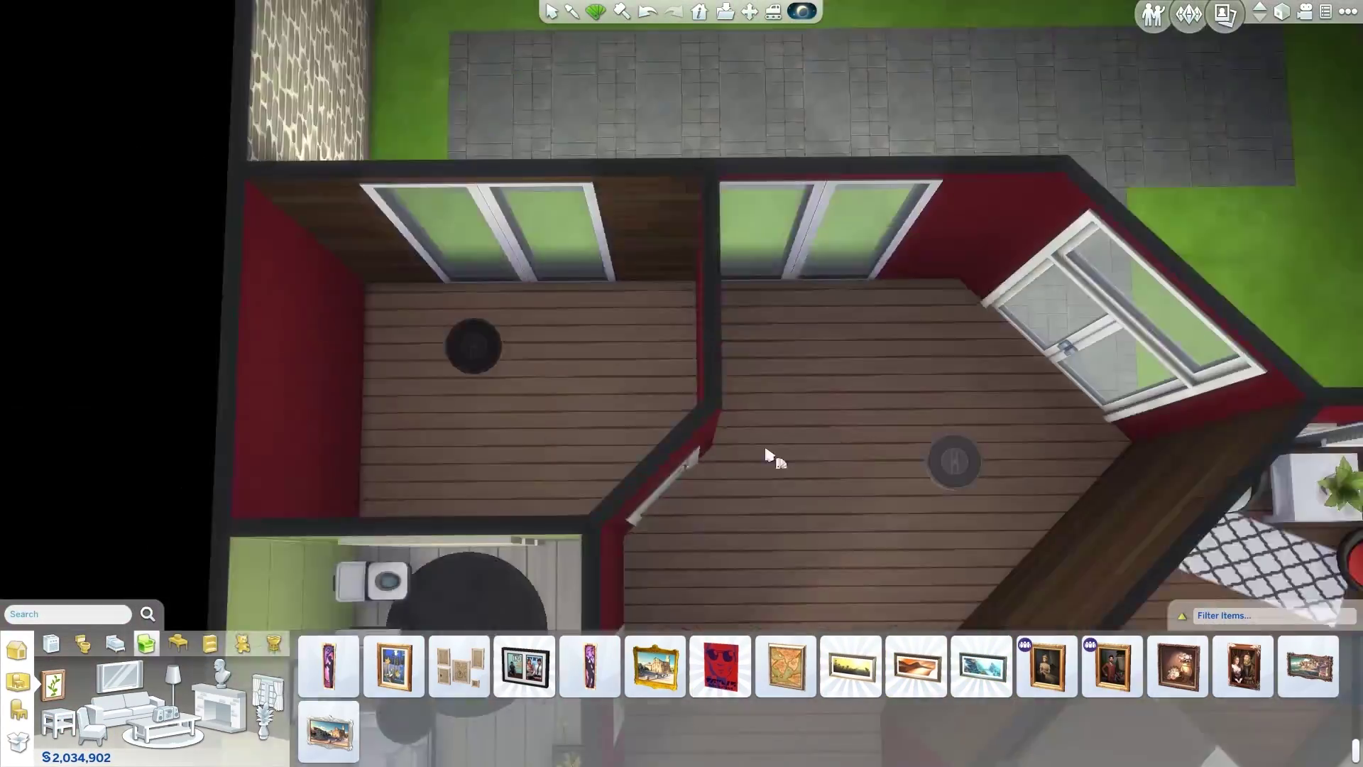
Place the bed, a plant and a white side table in the small bedroom and nook
{"action": "left_click", "coordinate": [540, 329]}
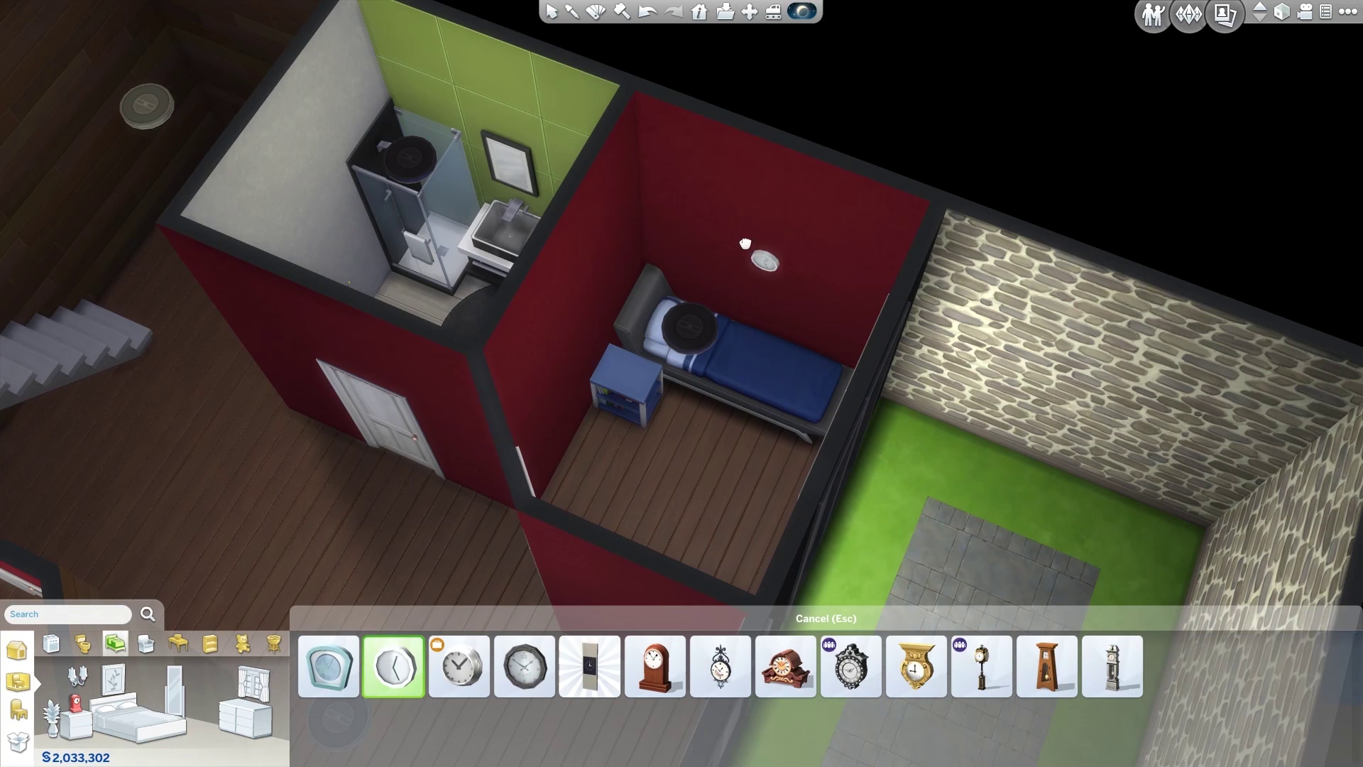
{"action": "left_click", "coordinate": [61, 724]}
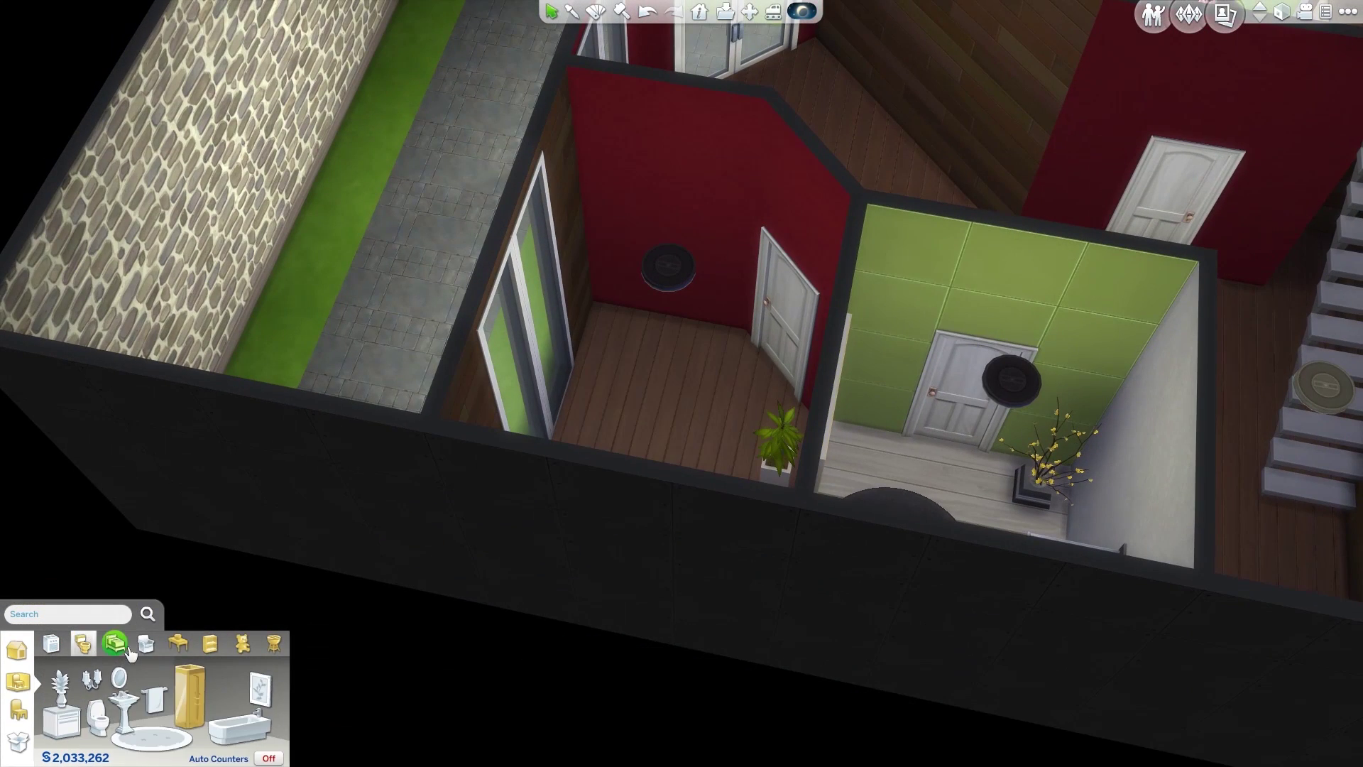
{"action": "left_click", "coordinate": [129, 648]}
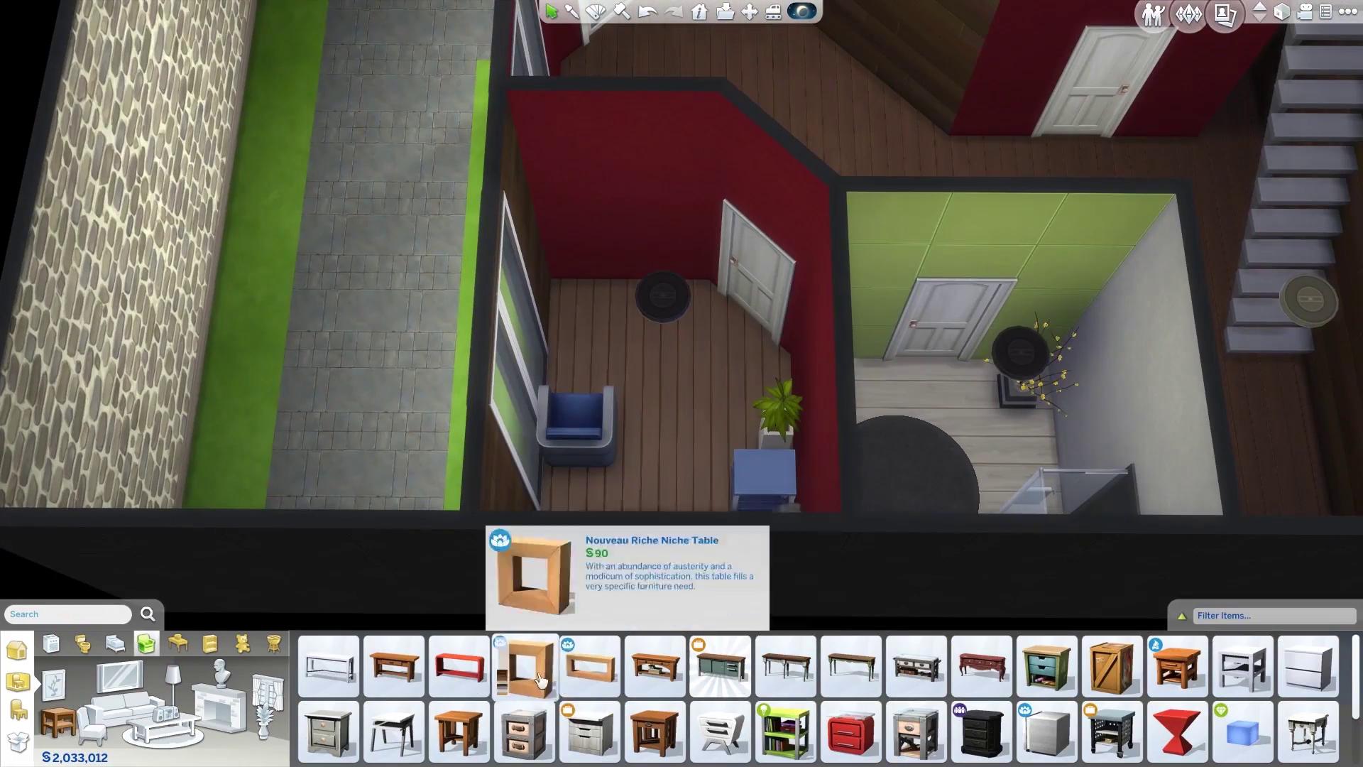
{"action": "left_click", "coordinate": [588, 315]}
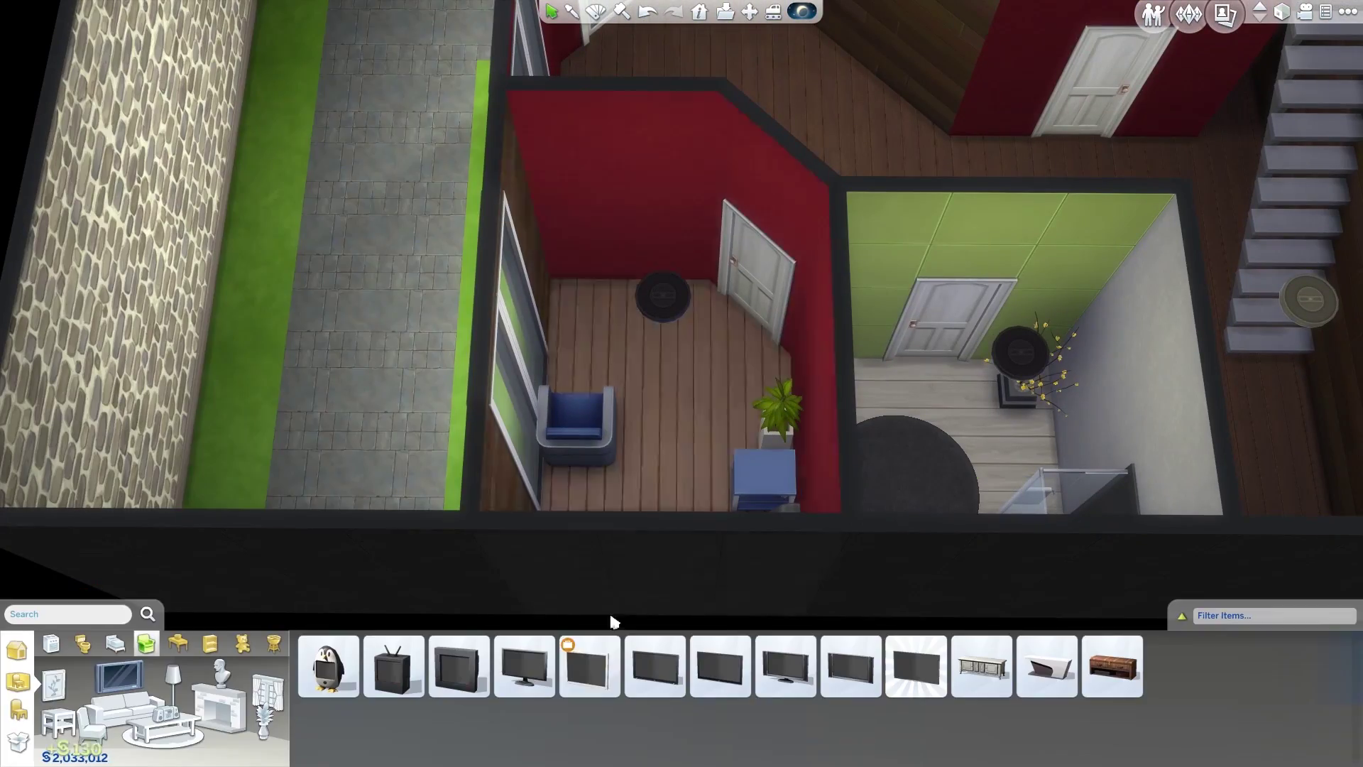
Set a TV on the side table and lay a round blue rug and a pale rug
{"action": "key", "text": "period"}
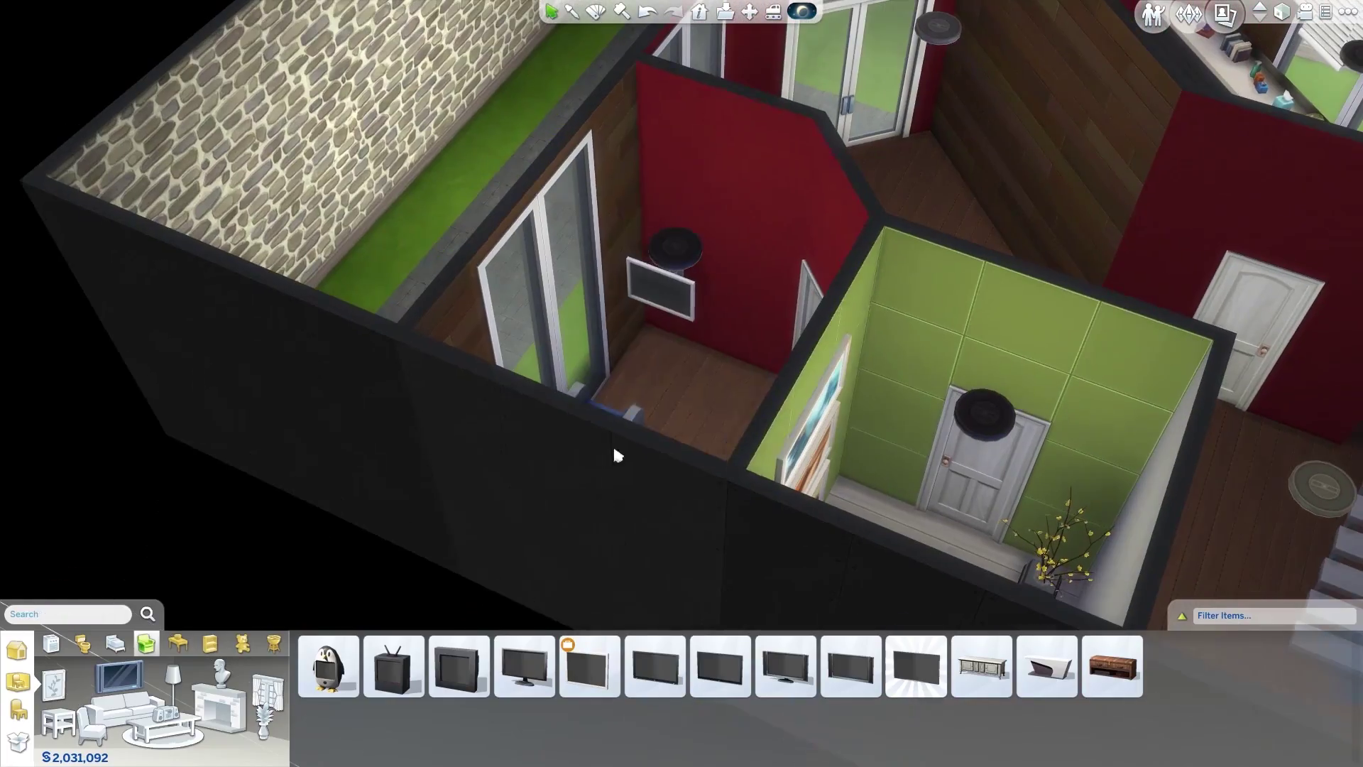
{"action": "scroll", "coordinate": [615, 450], "scroll_direction": "up", "scroll_amount": 3}
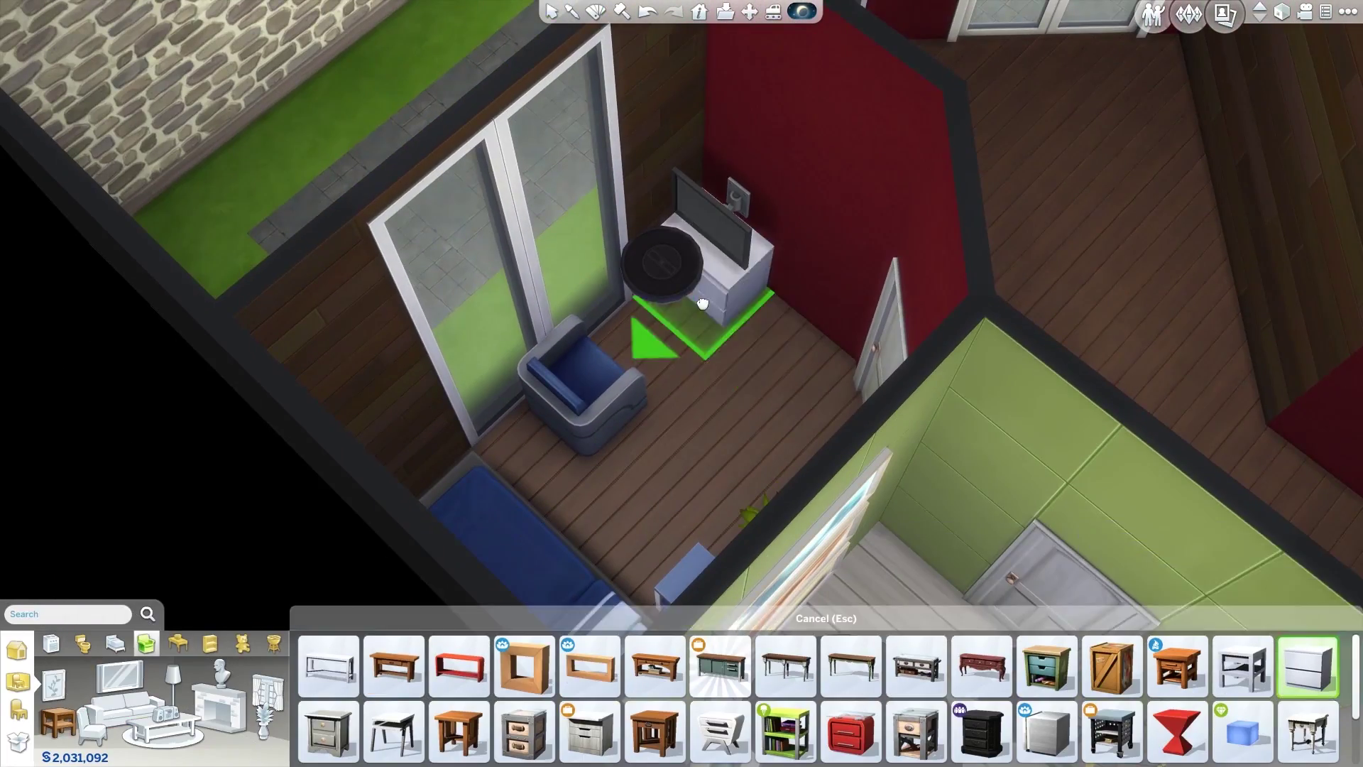
{"action": "left_click", "coordinate": [877, 234]}
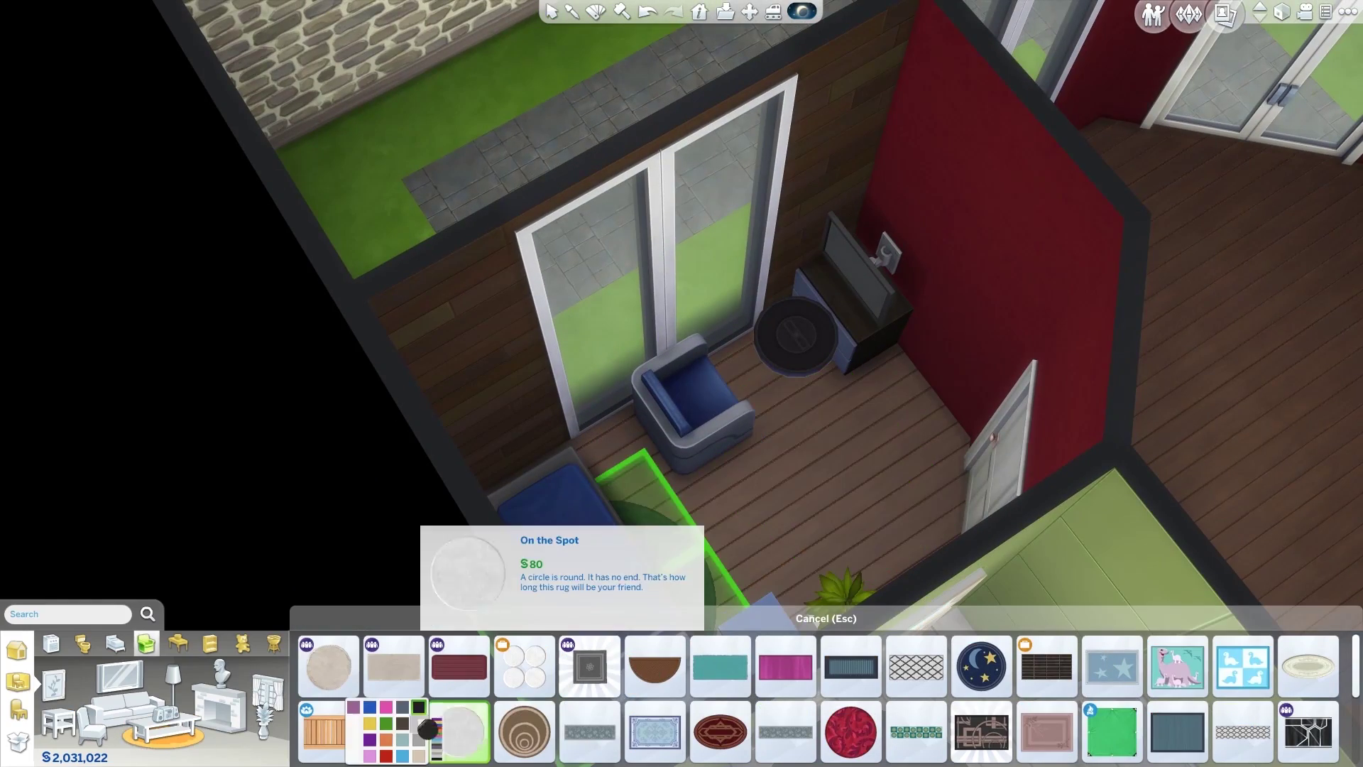
{"action": "left_click", "coordinate": [823, 462]}
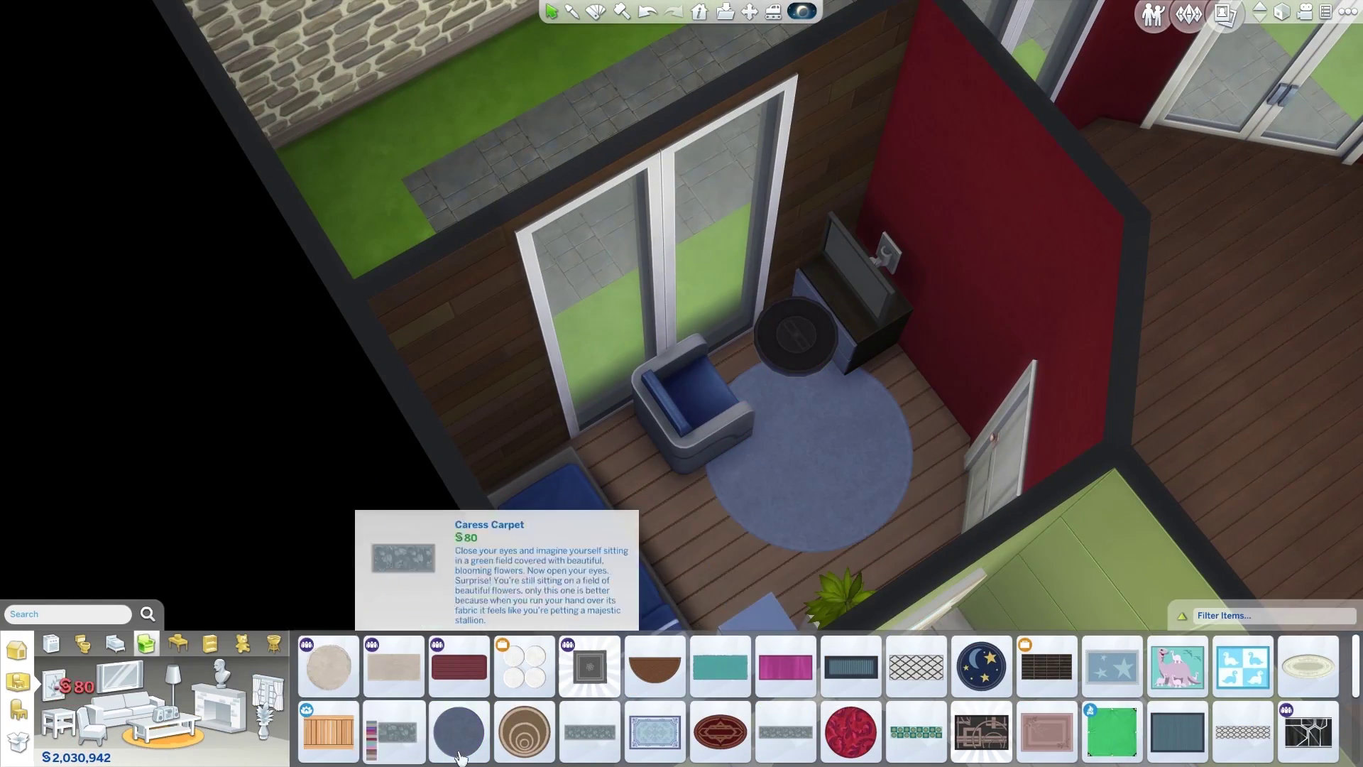
{"action": "left_click", "coordinate": [460, 731]}
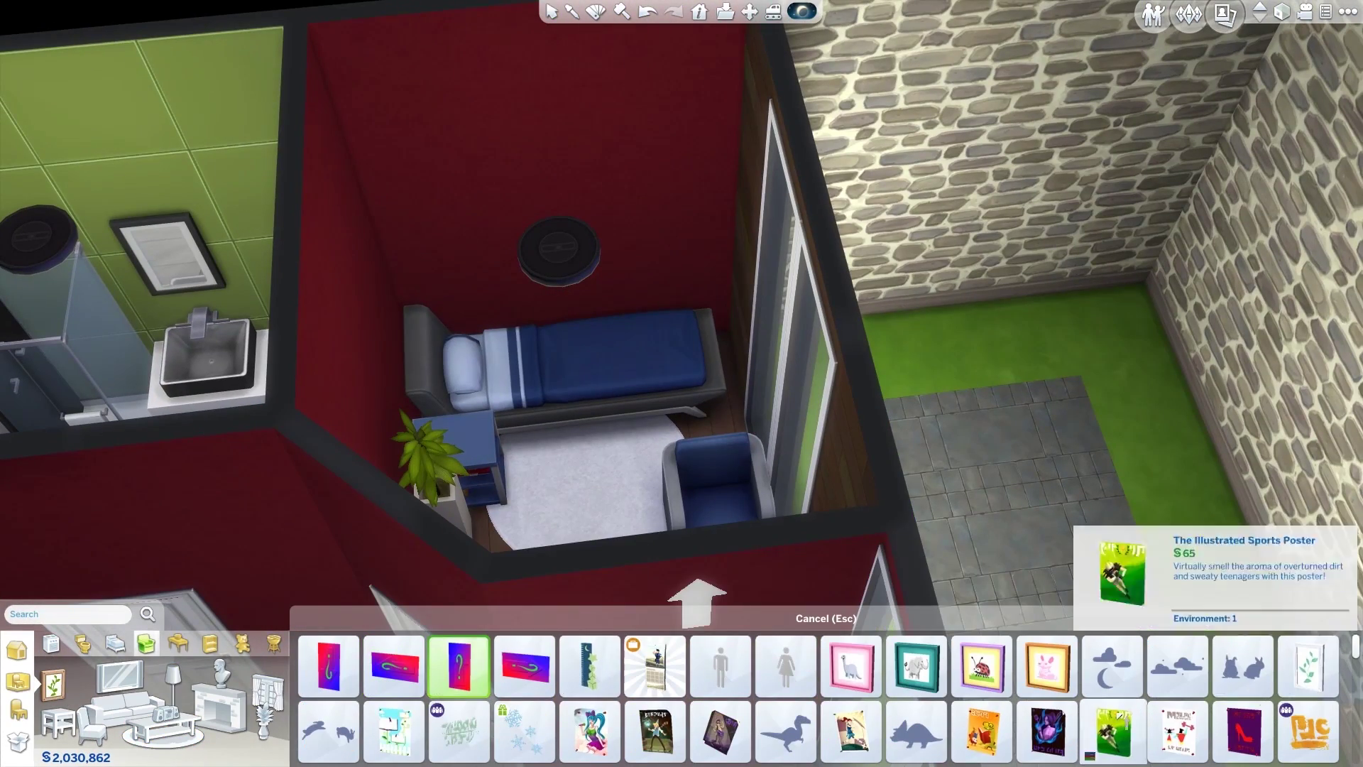
{"action": "scroll", "coordinate": [852, 711], "scroll_direction": "down", "scroll_amount": 3}
Hang the abstract blue painting above the bed and save the lot
{"action": "left_click", "coordinate": [852, 710]}
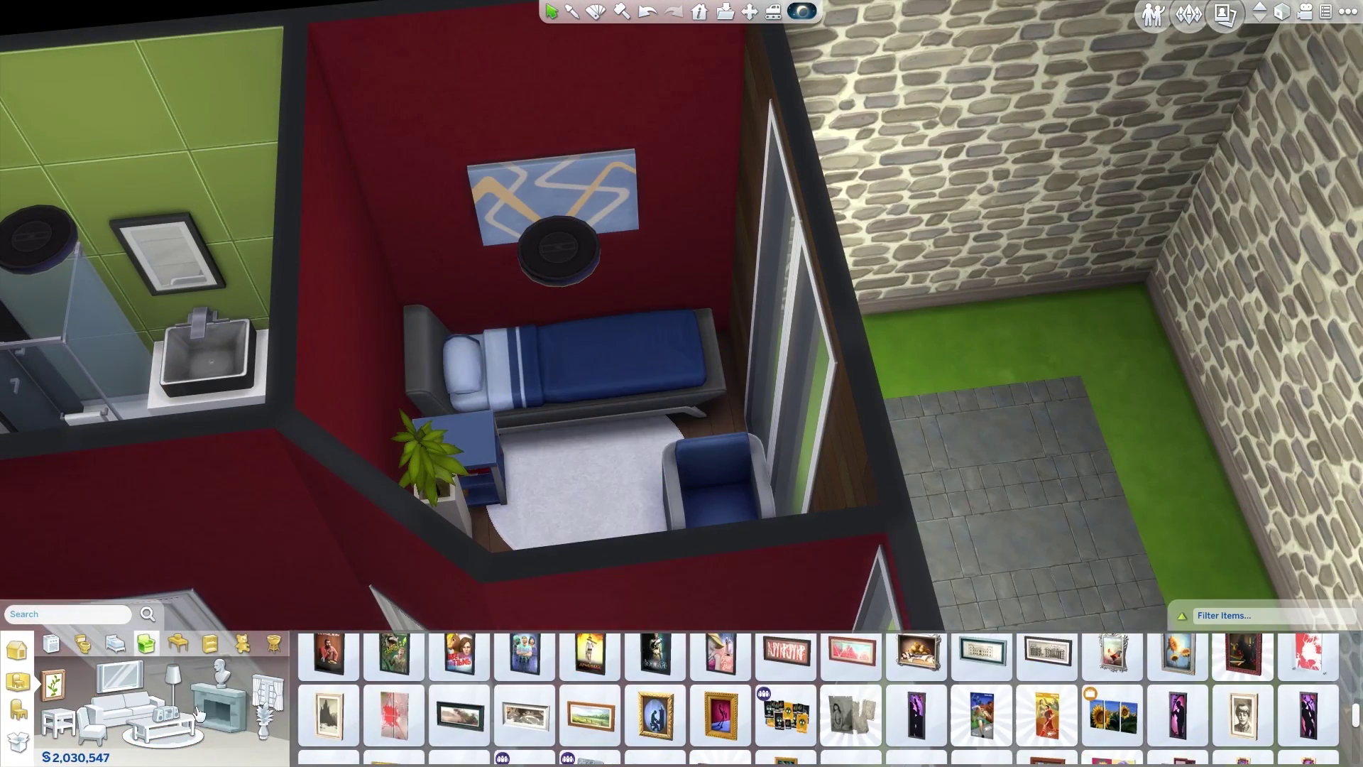
{"action": "left_click", "coordinate": [266, 693]}
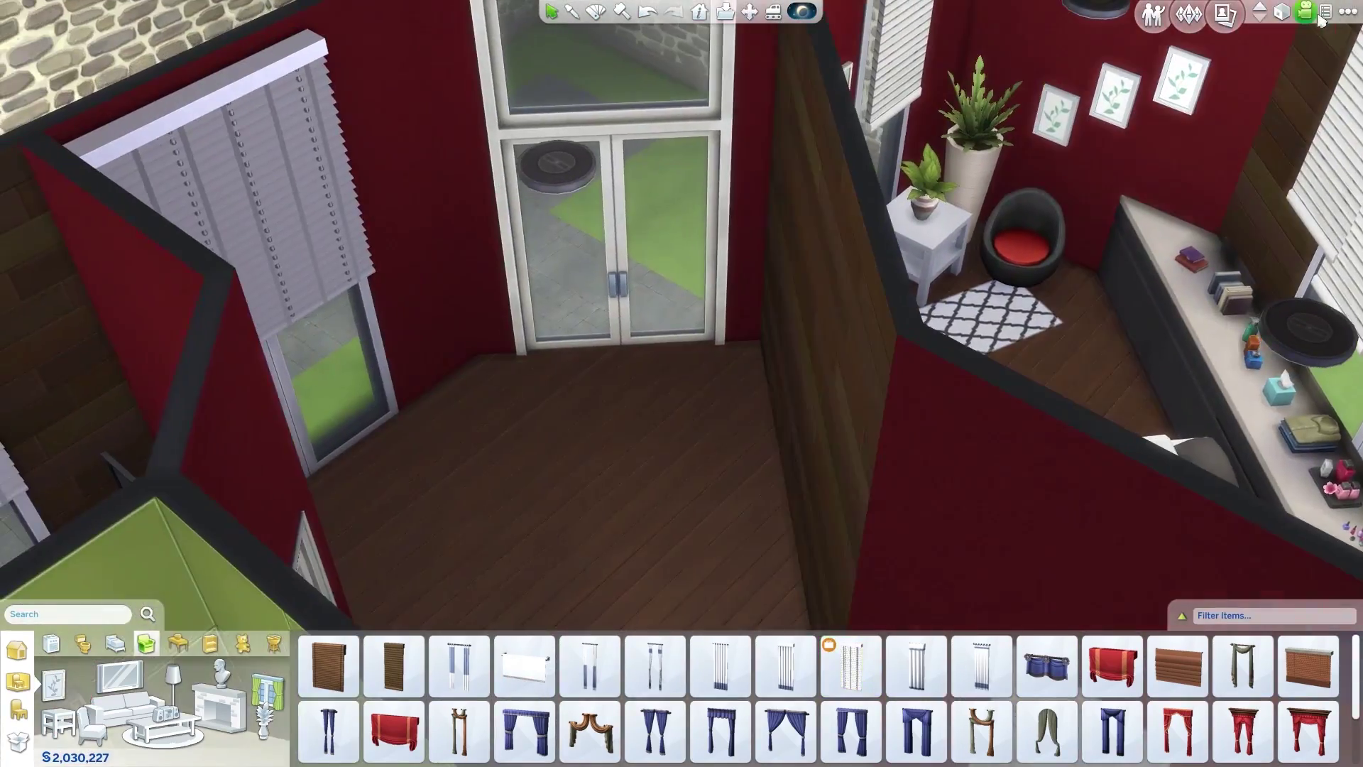
{"action": "key", "text": "ctrl+s"}
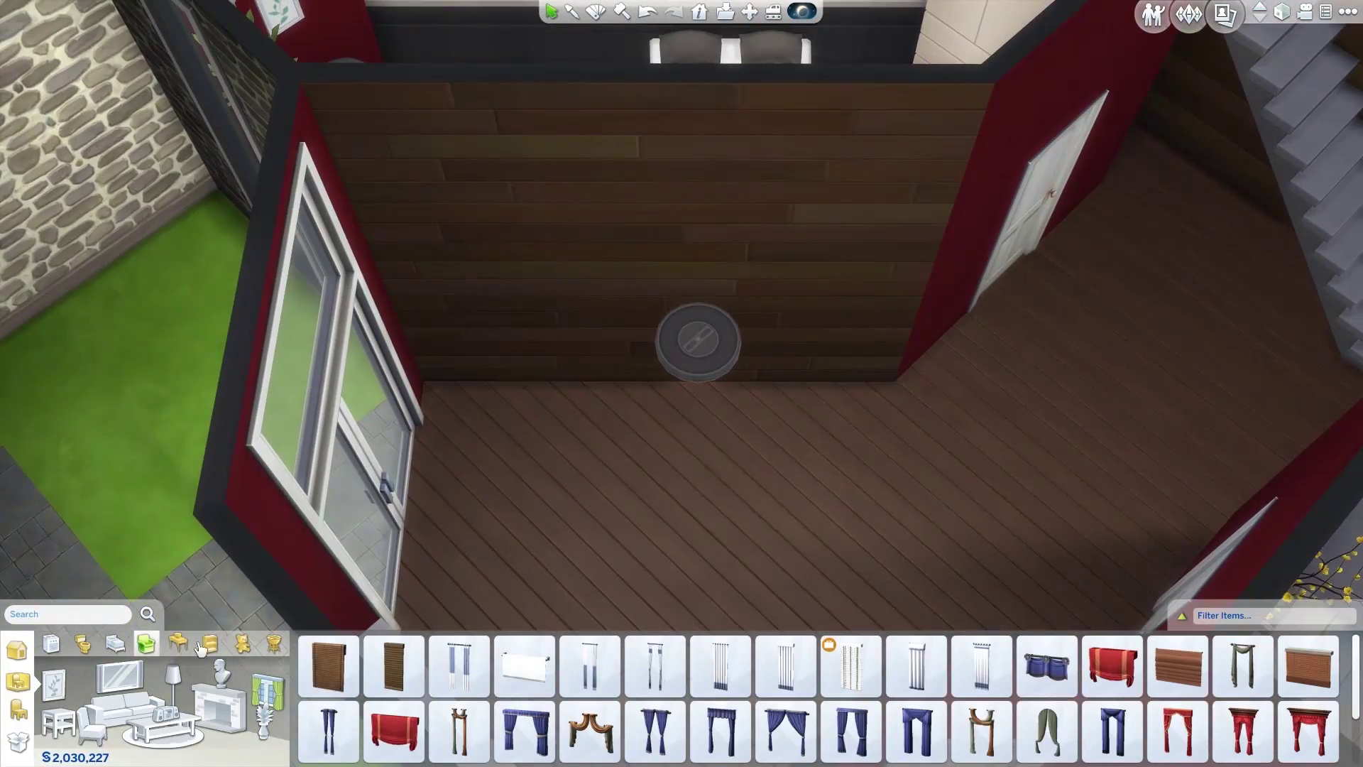
Place a white desk with a red-and-white painting above it, plus a computer and lamp
{"action": "left_click", "coordinate": [210, 643]}
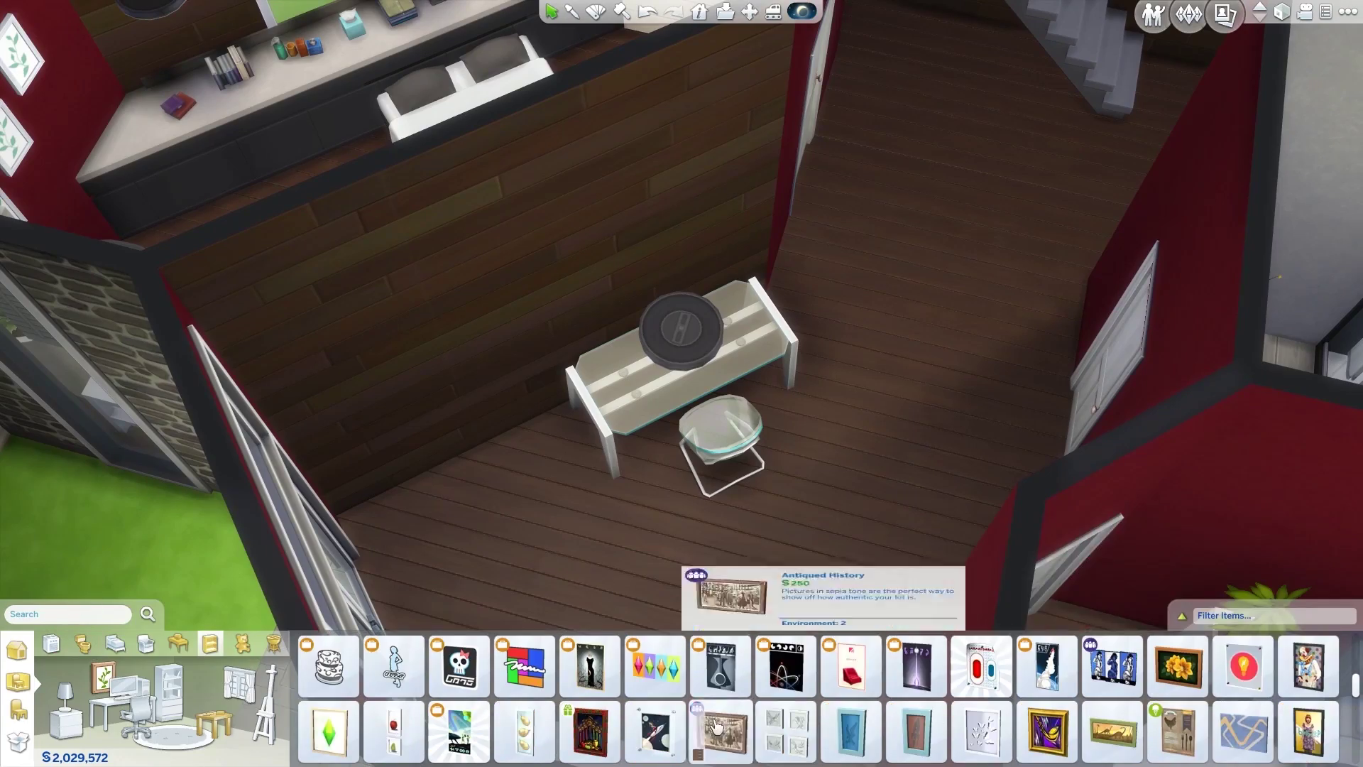
{"action": "scroll", "coordinate": [866, 700], "scroll_direction": "down", "scroll_amount": 1}
{"action": "left_click", "coordinate": [867, 700]}
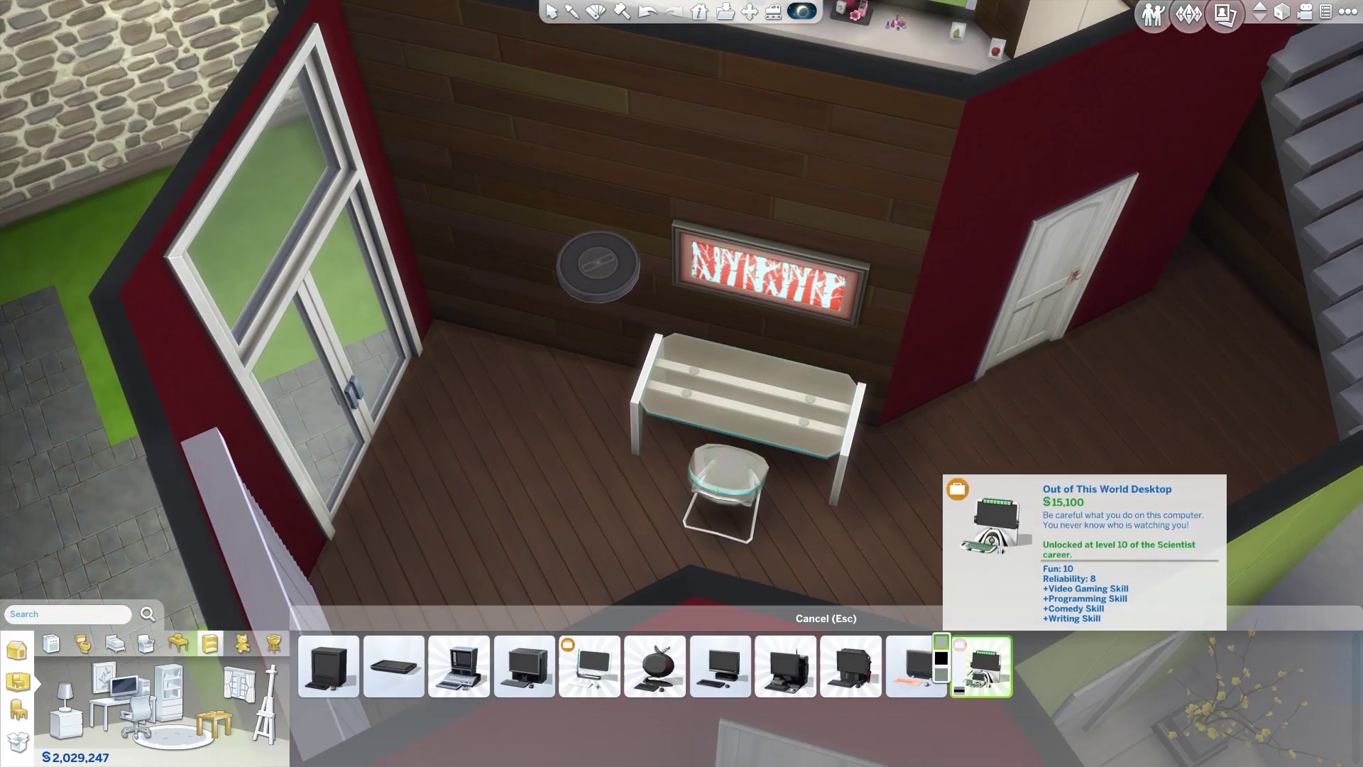
{"action": "left_click", "coordinate": [982, 667]}
{"action": "left_click", "coordinate": [745, 394]}
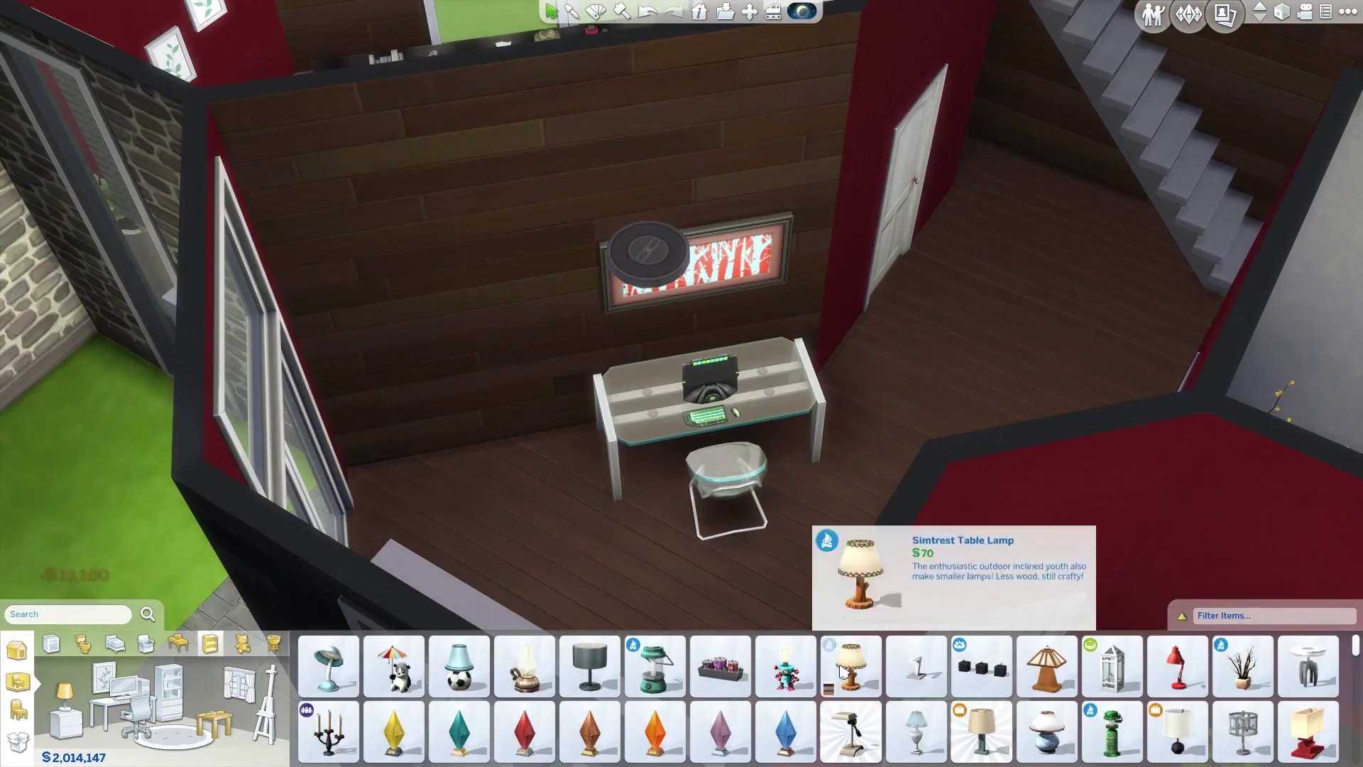
{"action": "left_click", "coordinate": [835, 397]}
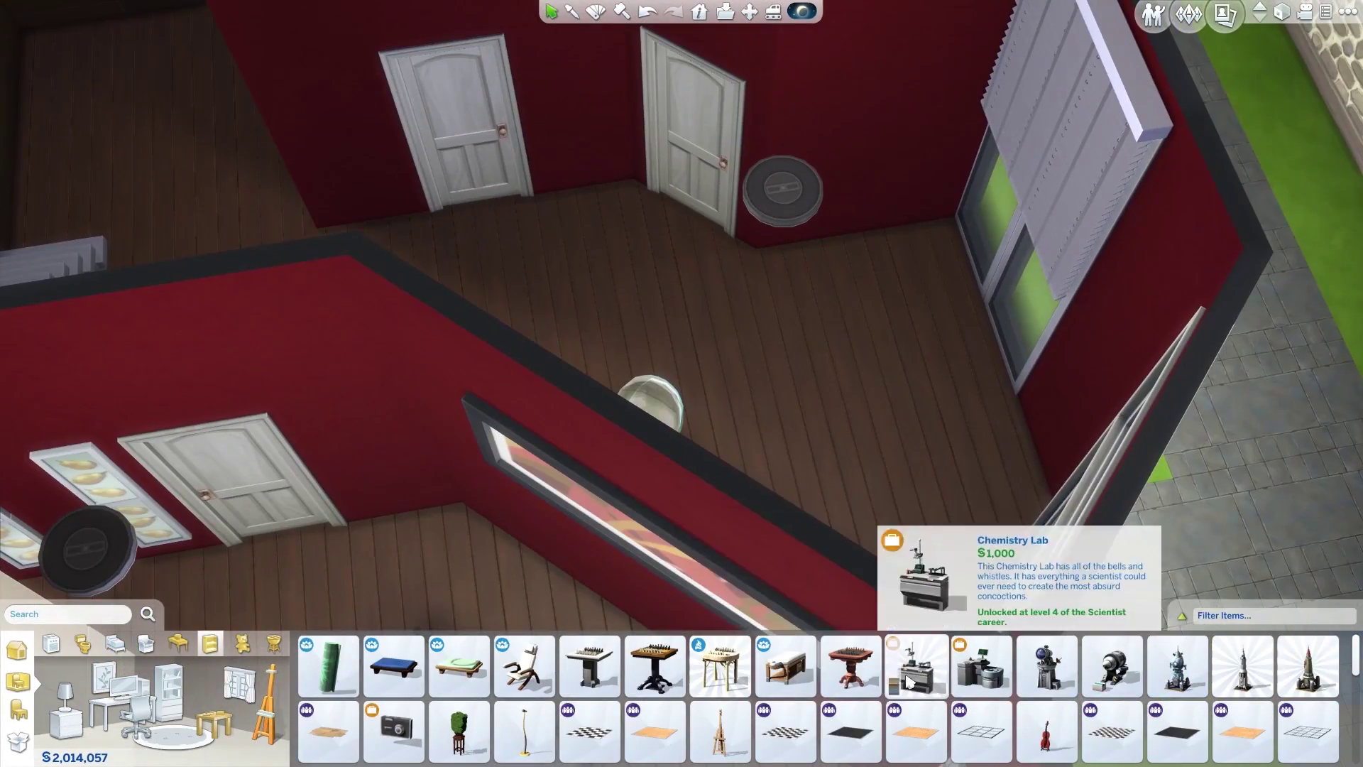
Try a dance floor, place an easel by the window, then pick a dartboard instead
{"action": "left_click", "coordinate": [328, 732]}
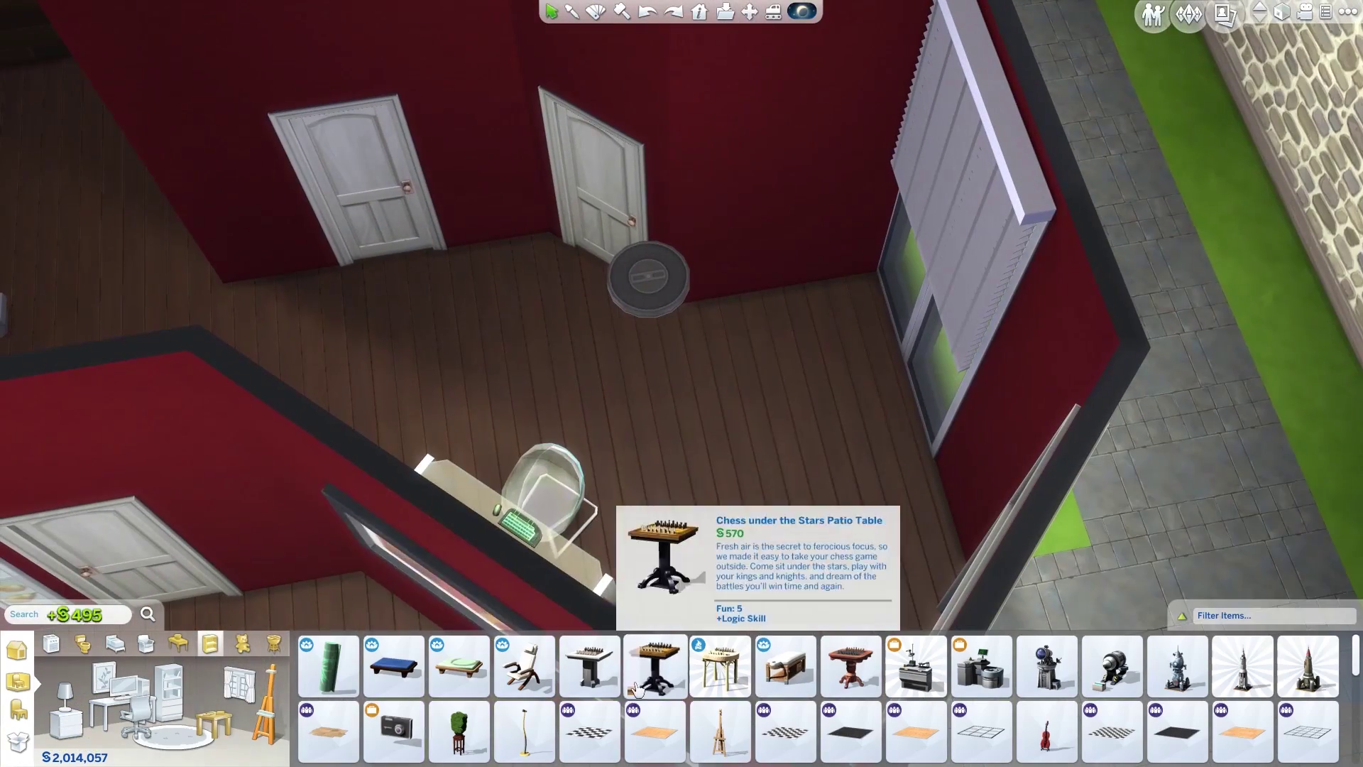
{"action": "left_click", "coordinate": [328, 732]}
{"action": "left_click", "coordinate": [1112, 731]}
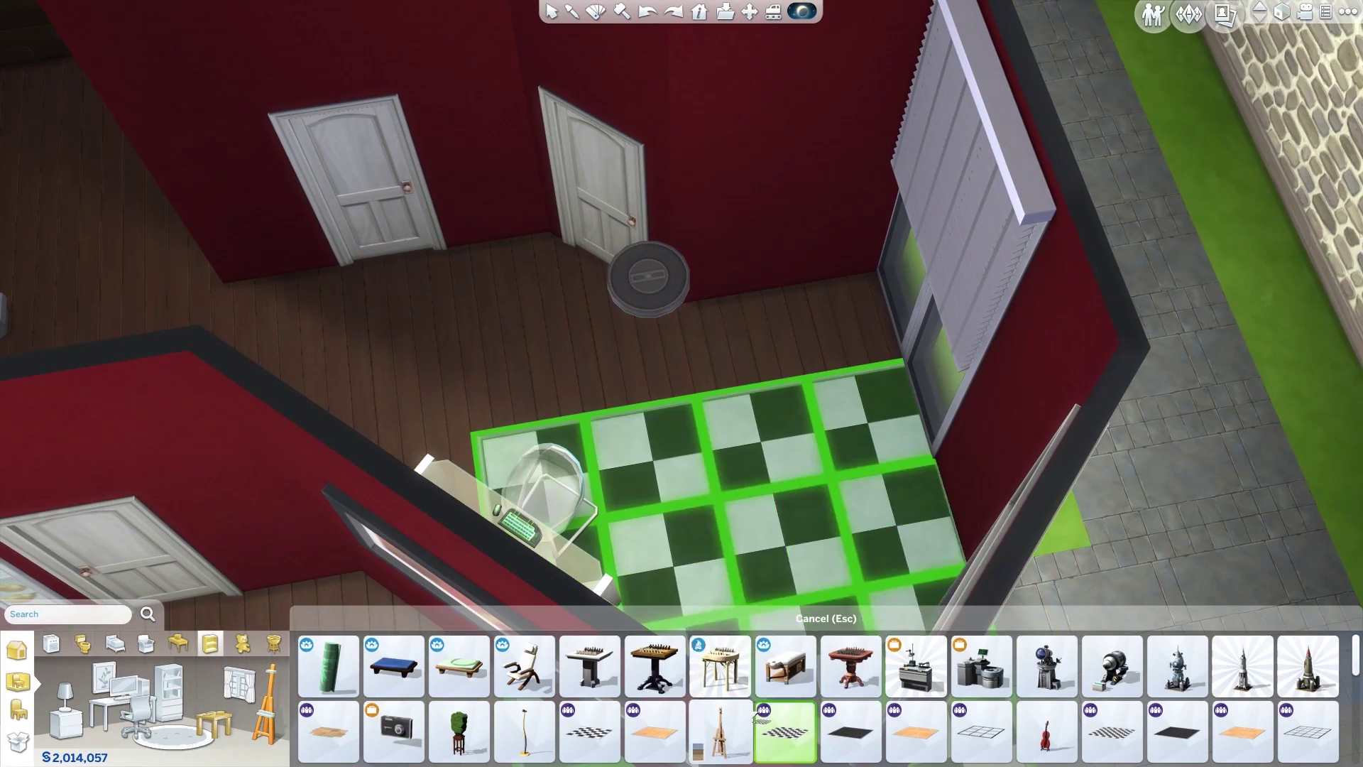
{"action": "left_click", "coordinate": [720, 731]}
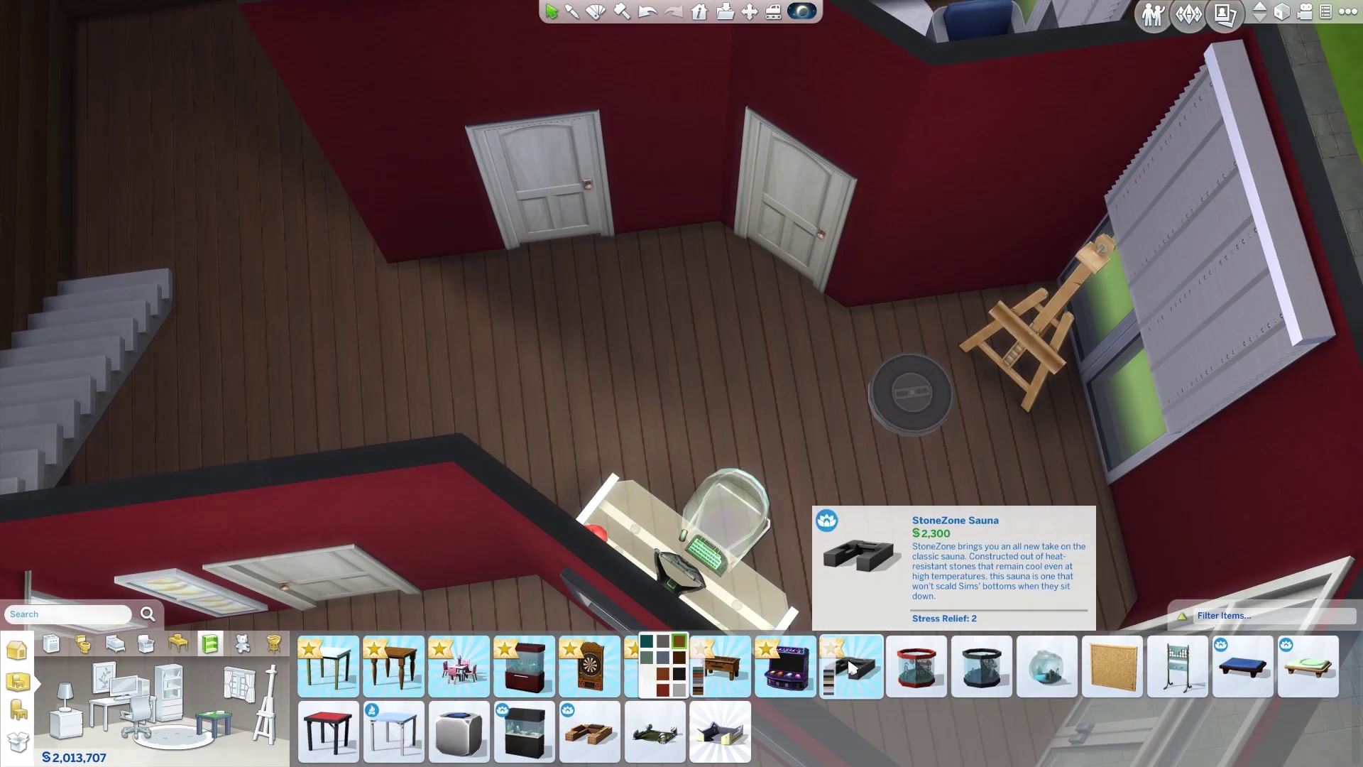
{"action": "left_click", "coordinate": [852, 667]}
{"action": "left_click", "coordinate": [655, 667]}
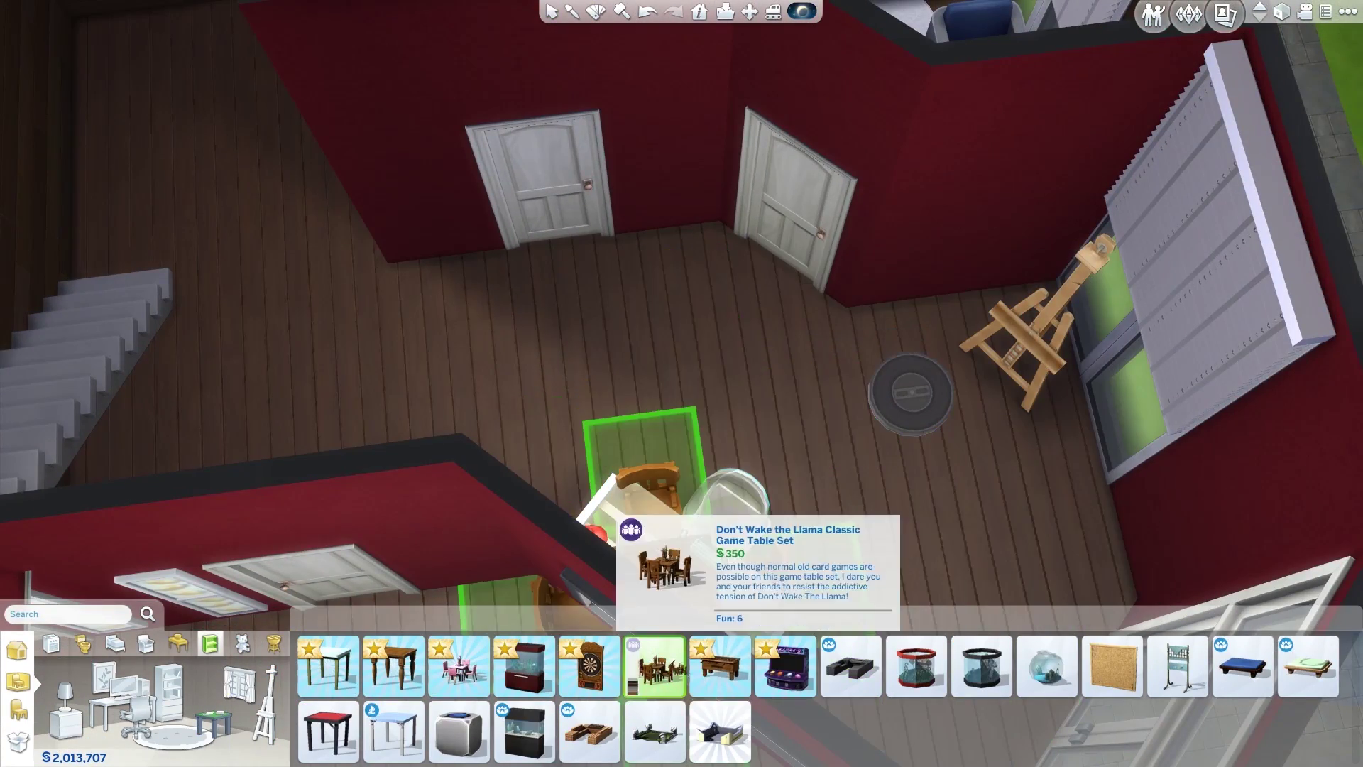
{"action": "scroll", "coordinate": [695, 484], "scroll_direction": "up", "scroll_amount": 5}
{"action": "left_click", "coordinate": [589, 668]}
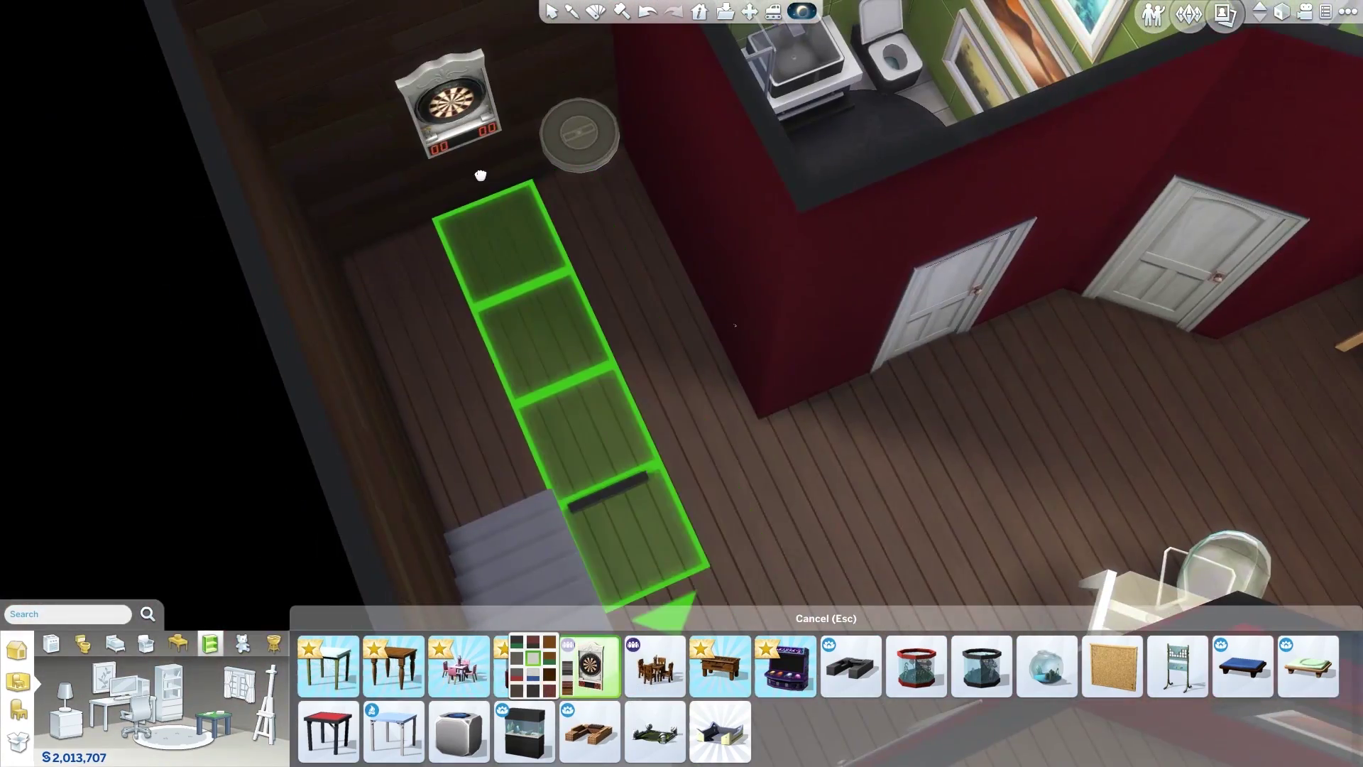
Hang the dartboard on the wall and place two floor lamps by the console table
{"action": "left_click", "coordinate": [855, 127]}
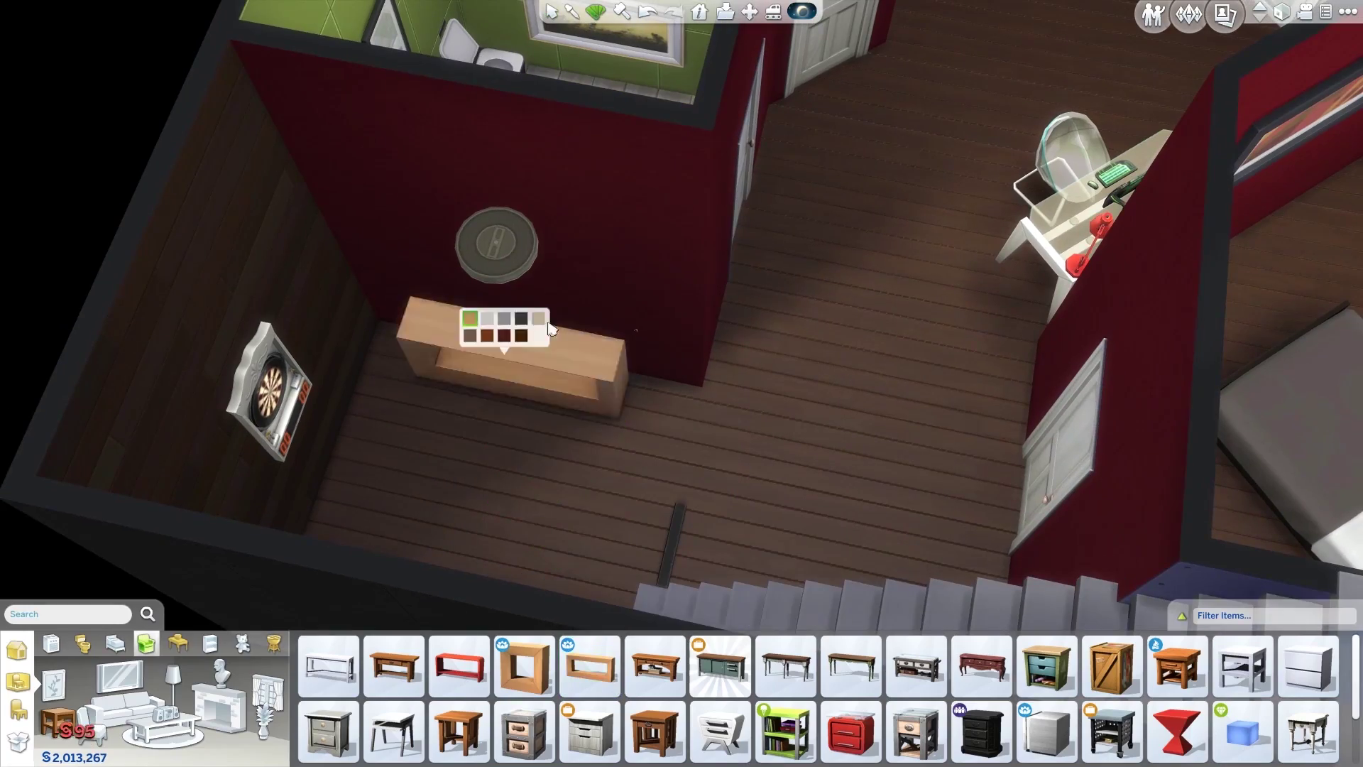
{"action": "left_click", "coordinate": [264, 726]}
{"action": "left_click", "coordinate": [172, 682]}
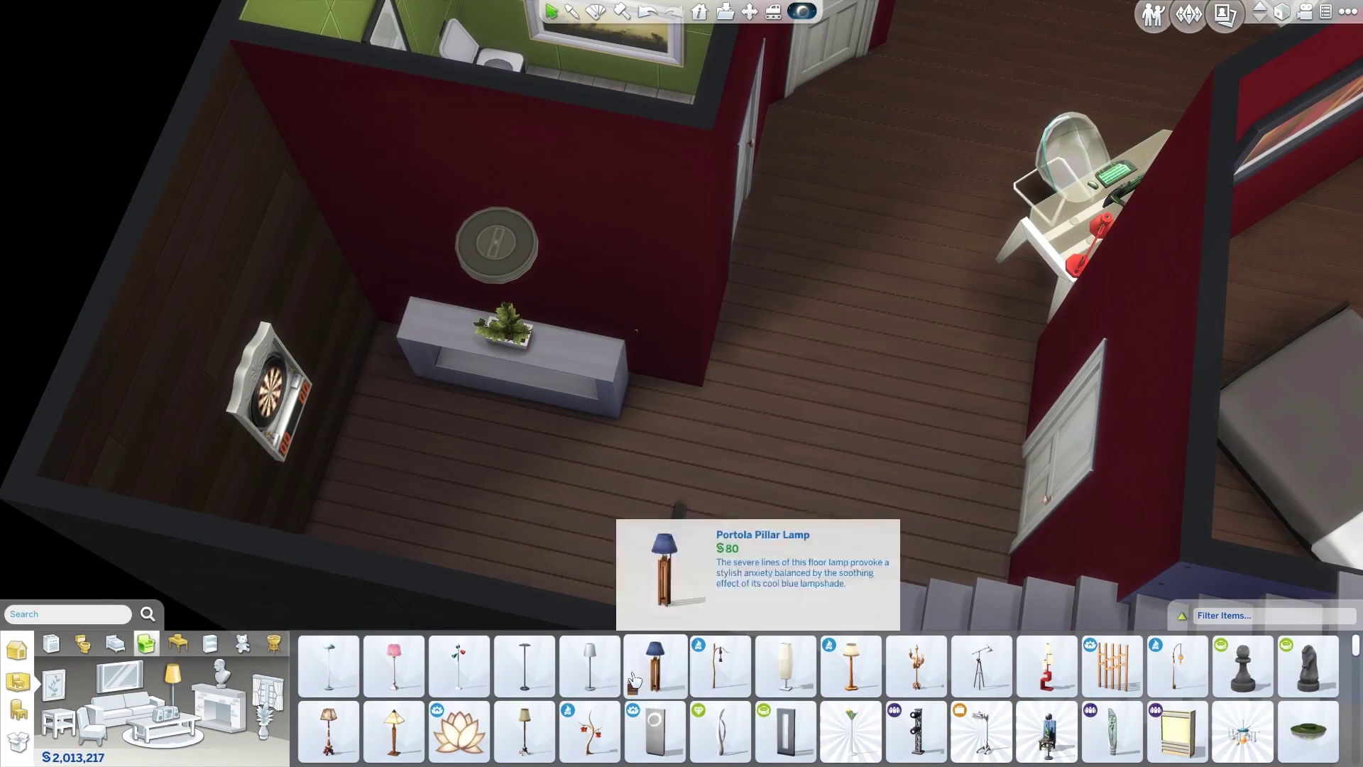
Lay dark, white and red round rugs across the study
{"action": "left_click", "coordinate": [588, 664]}
{"action": "left_click", "coordinate": [164, 735]}
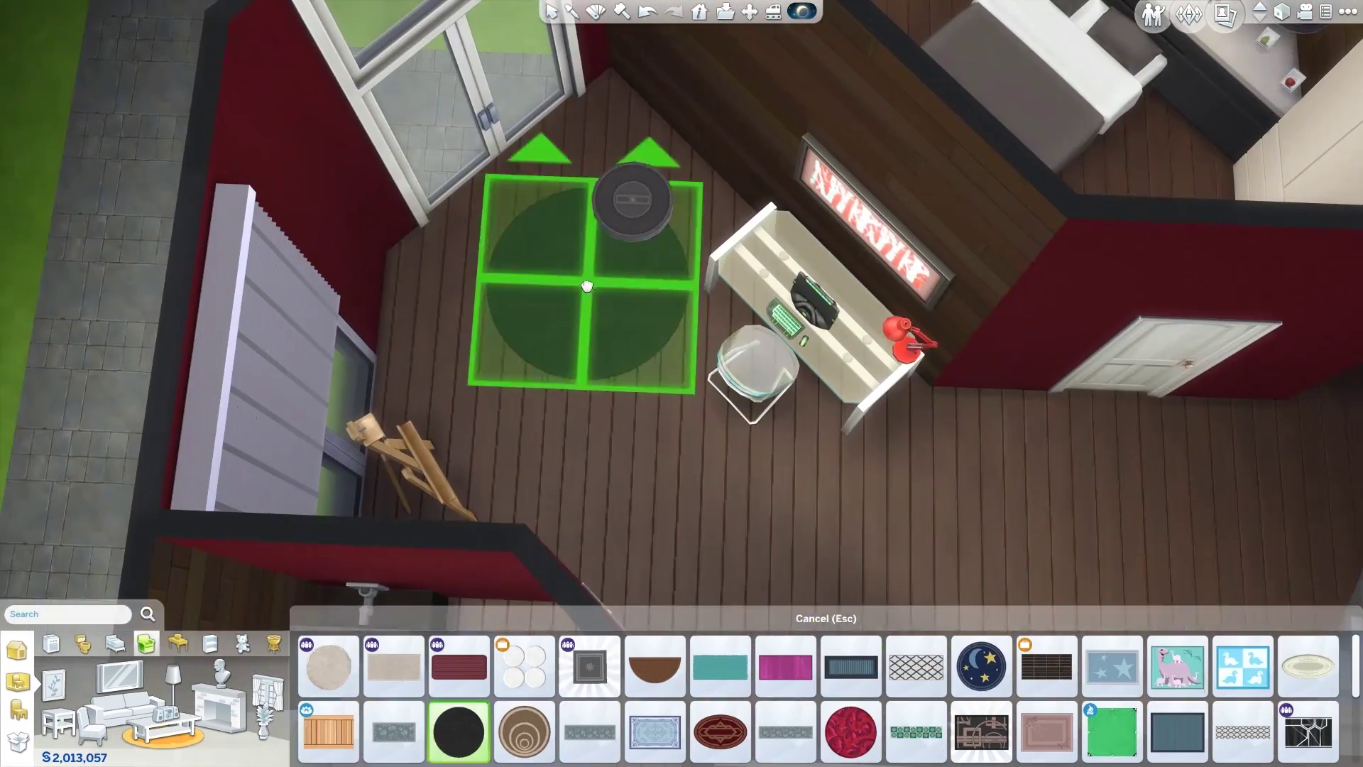
{"action": "left_click", "coordinate": [607, 210]}
{"action": "left_click", "coordinate": [648, 341]}
{"action": "left_click", "coordinate": [765, 406]}
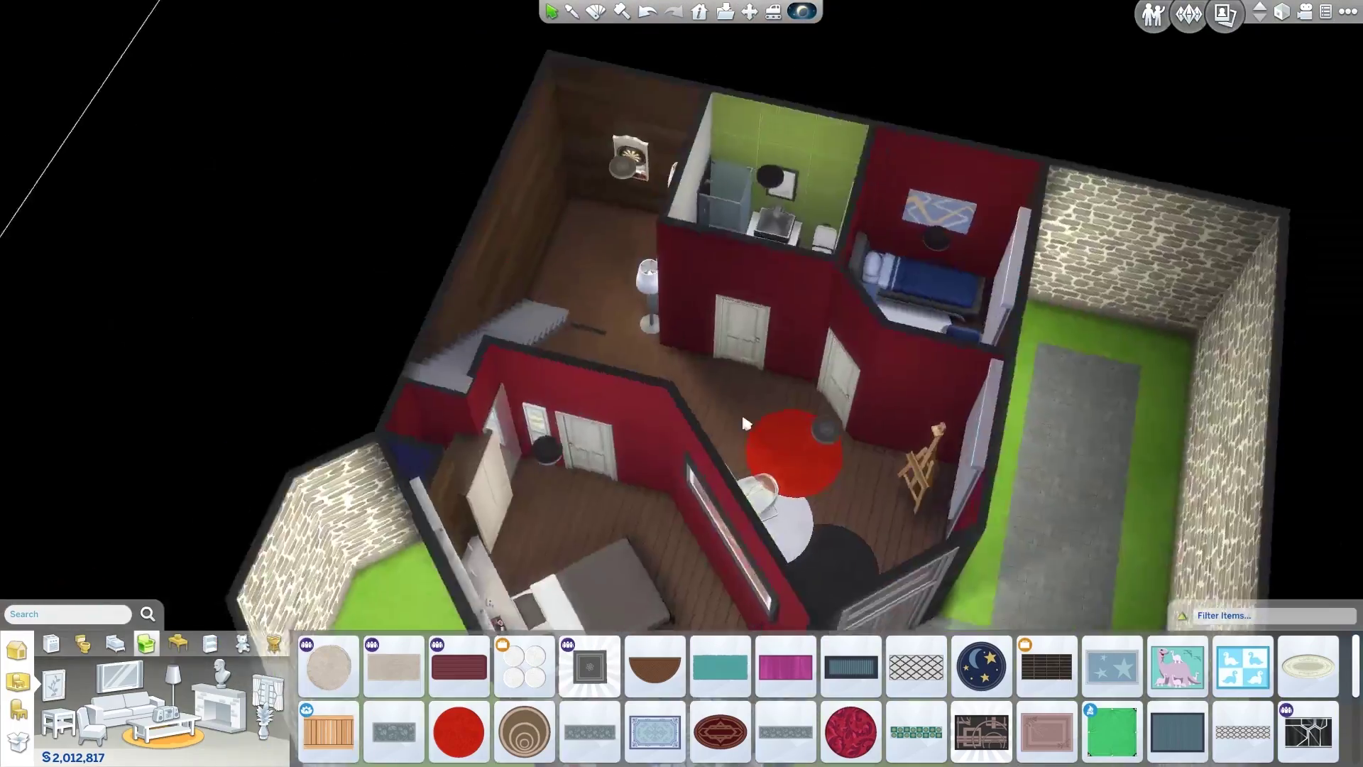
Place a white armchair beside the desk
{"action": "left_click", "coordinate": [91, 717]}
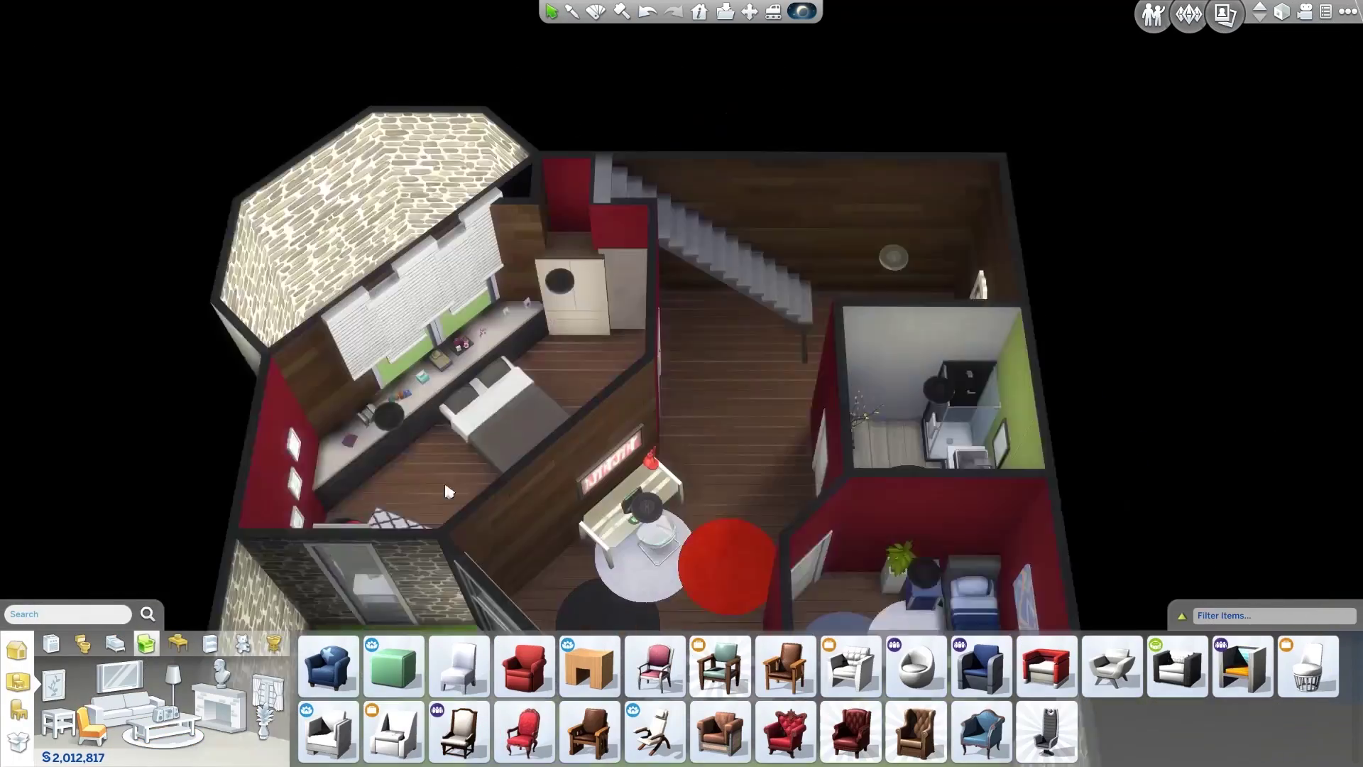
{"action": "left_click", "coordinate": [459, 666]}
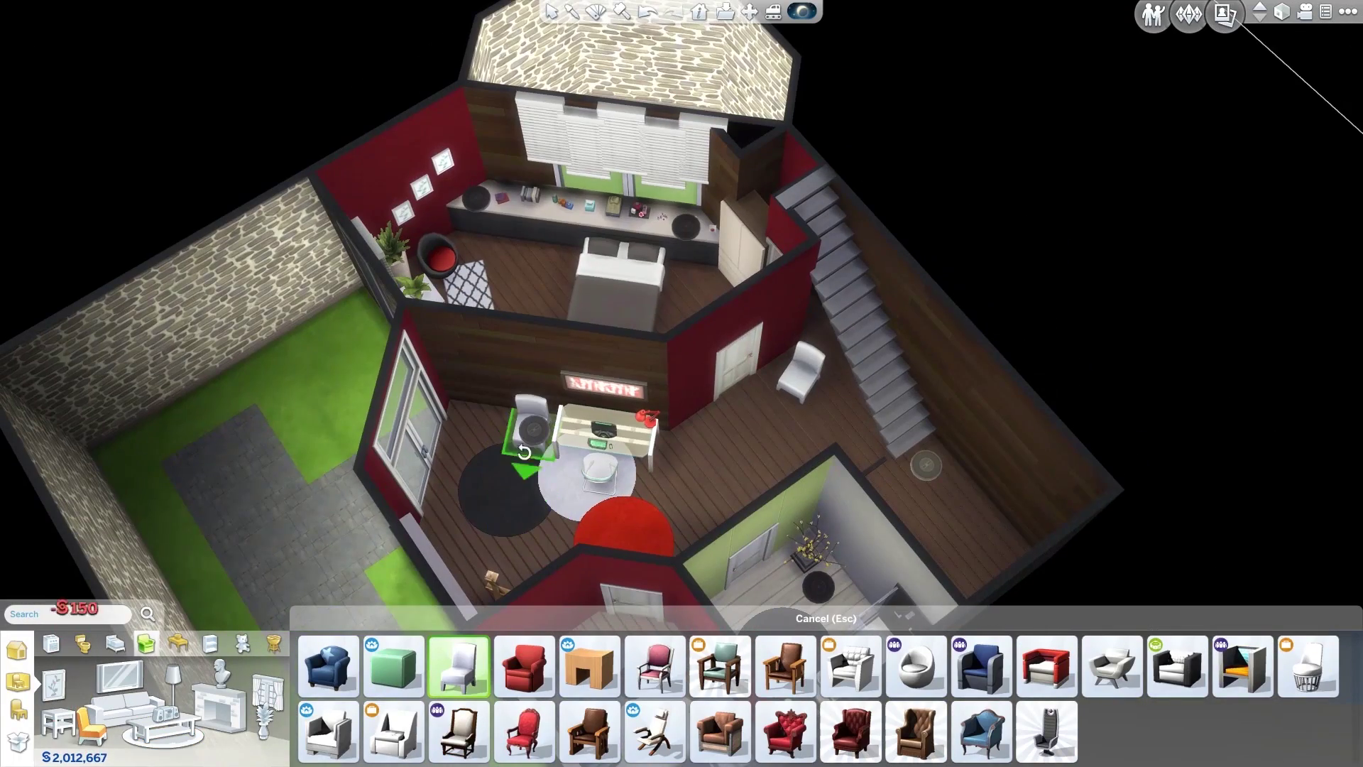
{"action": "left_click", "coordinate": [529, 423]}
Place a potted bamboo plant beside the stairs
{"action": "left_click", "coordinate": [264, 720]}
{"action": "scroll", "coordinate": [858, 700], "scroll_direction": "down", "scroll_amount": 1}
{"action": "left_click", "coordinate": [916, 731]}
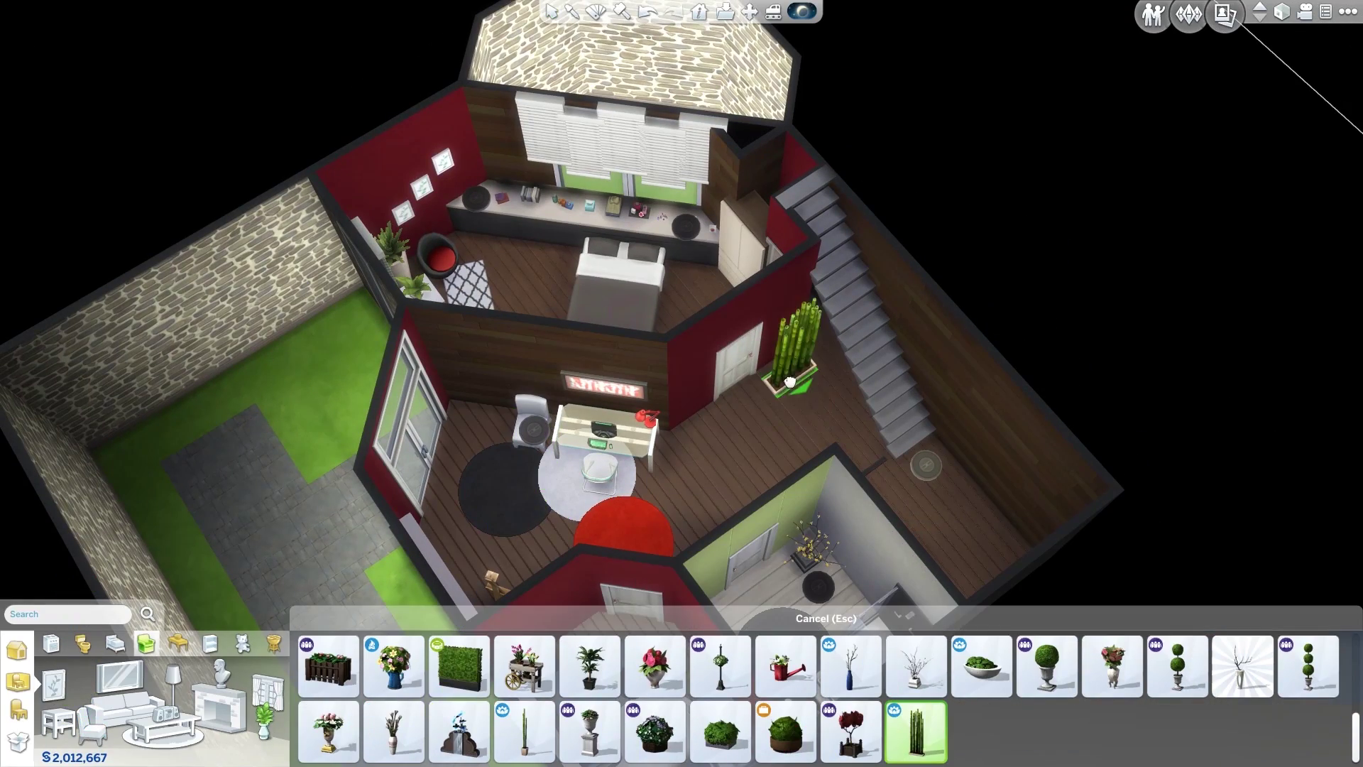
{"action": "left_click", "coordinate": [792, 380]}
{"action": "scroll", "coordinate": [924, 700], "scroll_direction": "up", "scroll_amount": 3}
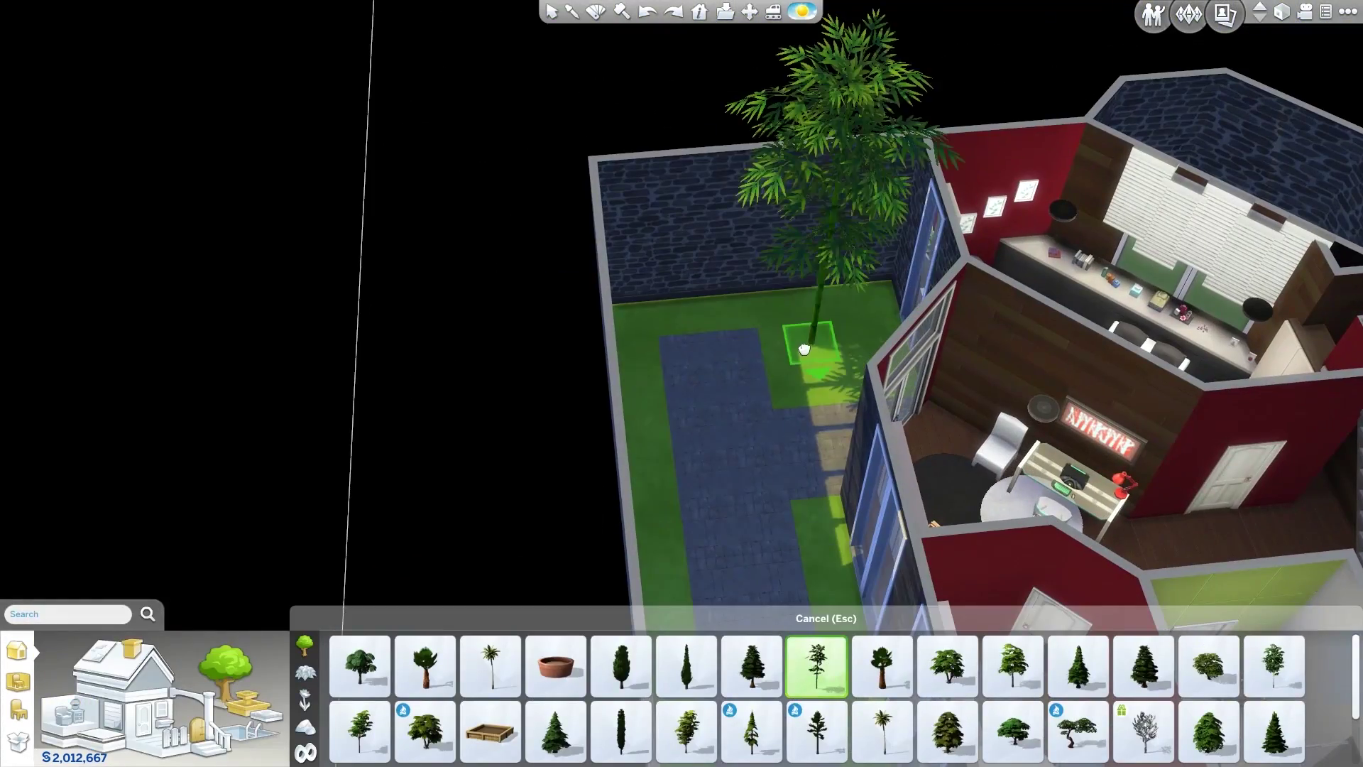
Plant trees, including a quaking aspen, twisted tree, pine and broadleaf, in the courtyard and around the house
{"action": "left_click", "coordinate": [804, 349]}
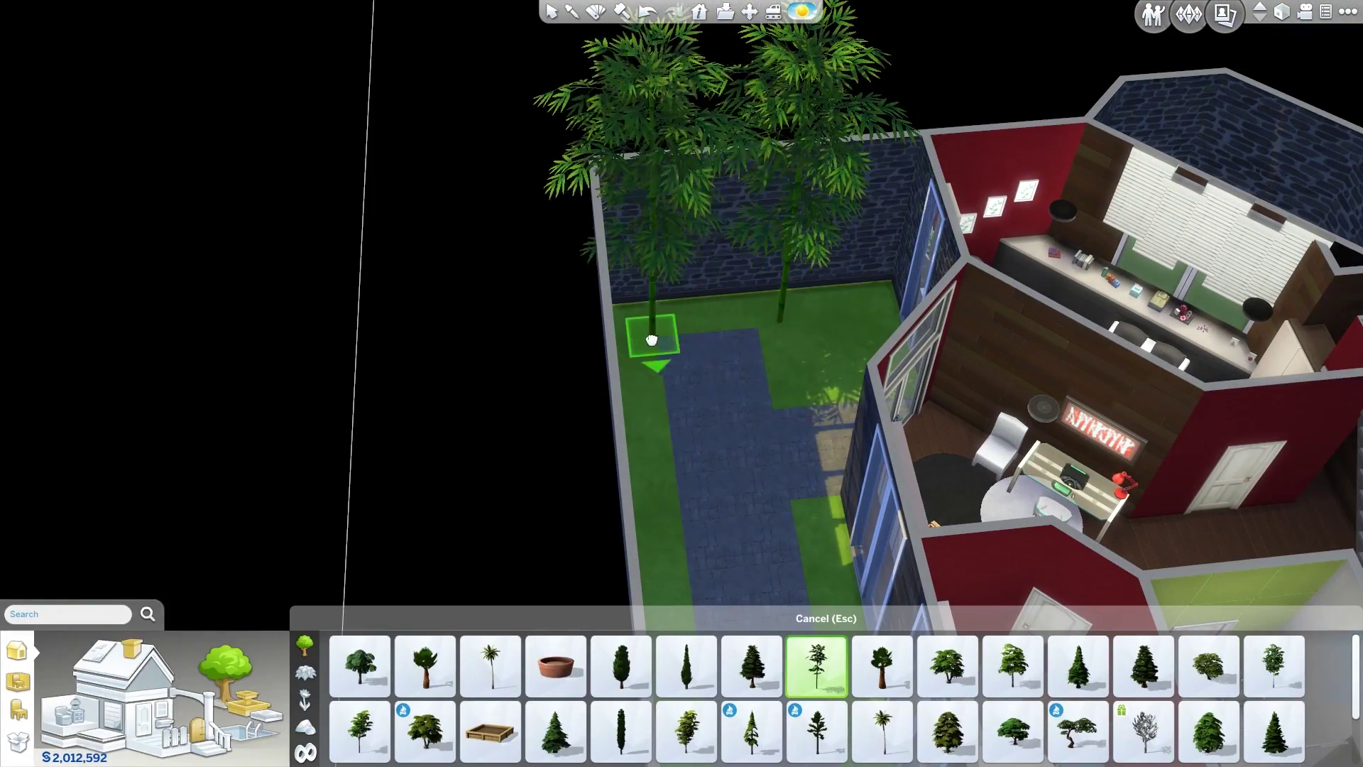
{"action": "left_click", "coordinate": [1275, 666]}
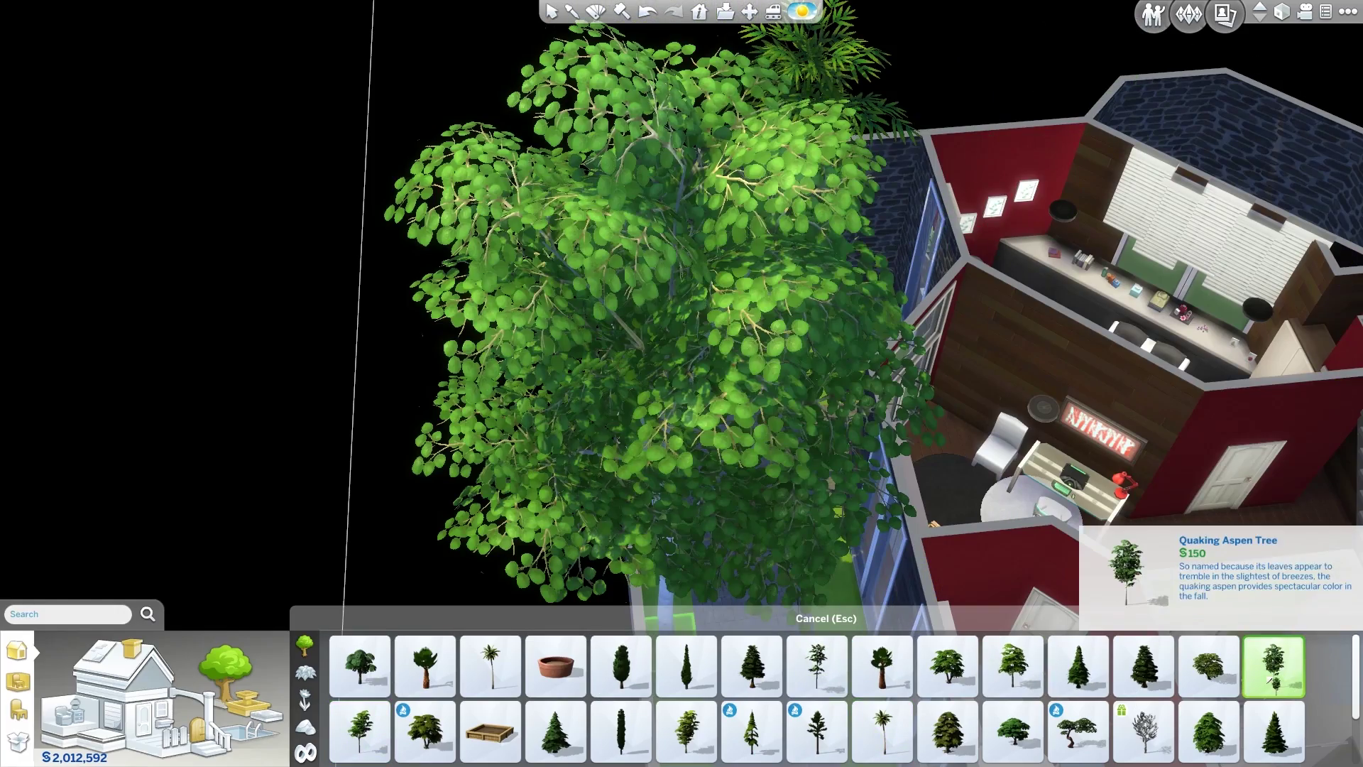
{"action": "left_click", "coordinate": [817, 667]}
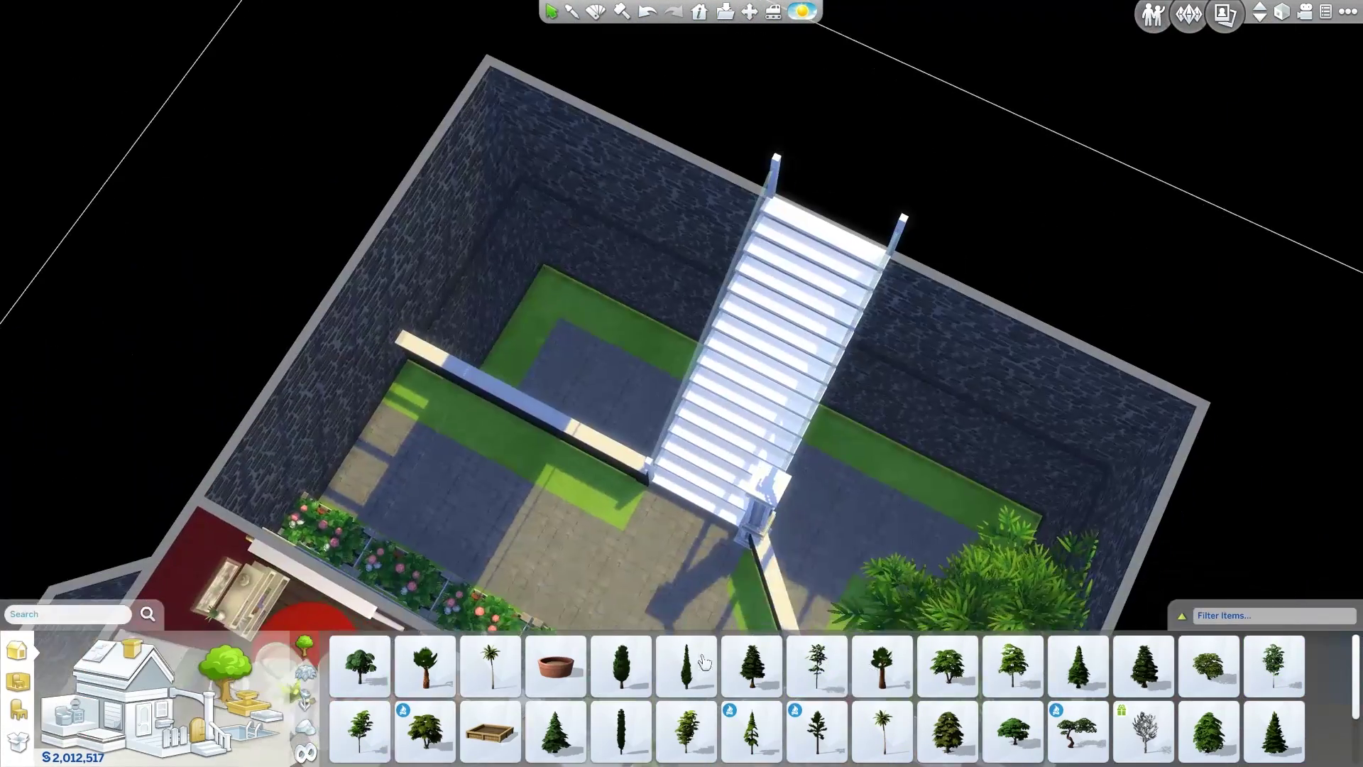
{"action": "scroll", "coordinate": [817, 696], "scroll_direction": "down", "scroll_amount": 2}
{"action": "left_click", "coordinate": [360, 666]}
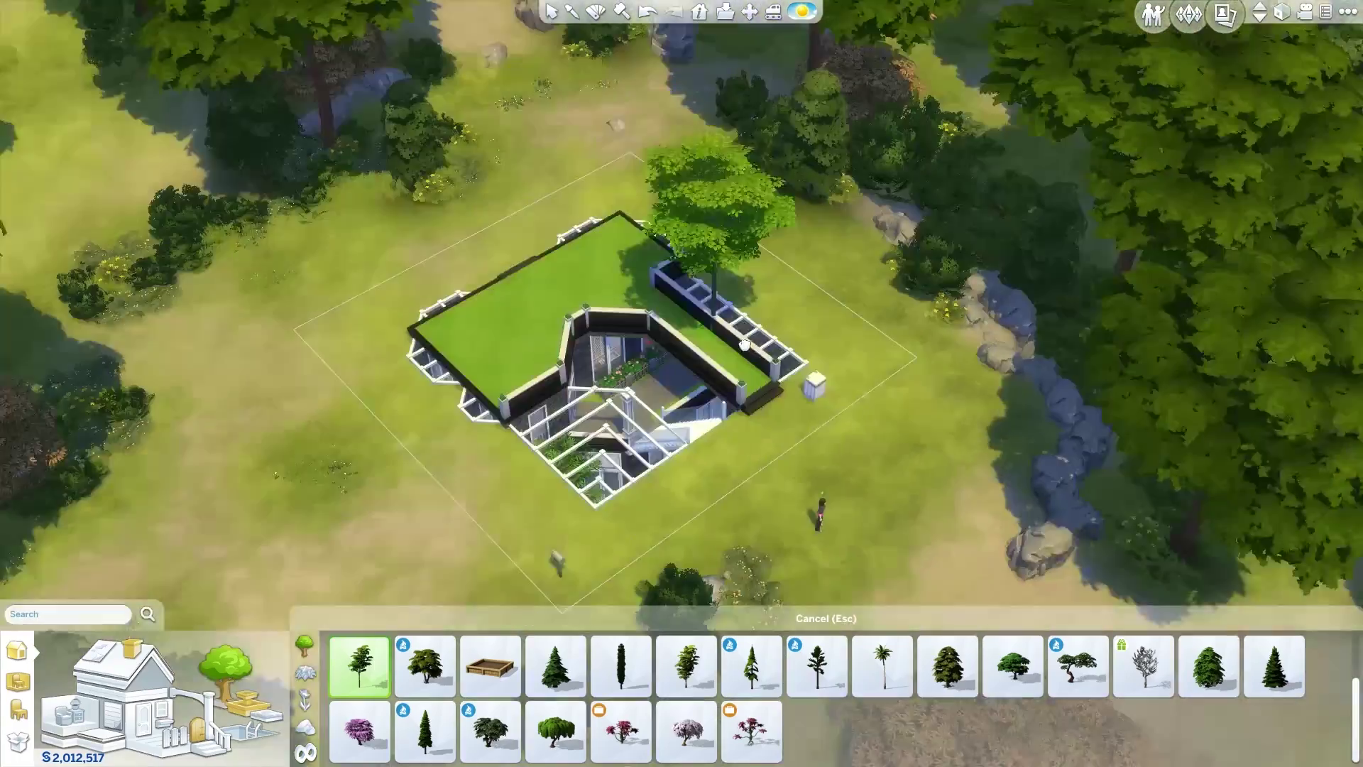
{"action": "left_click", "coordinate": [1078, 667]}
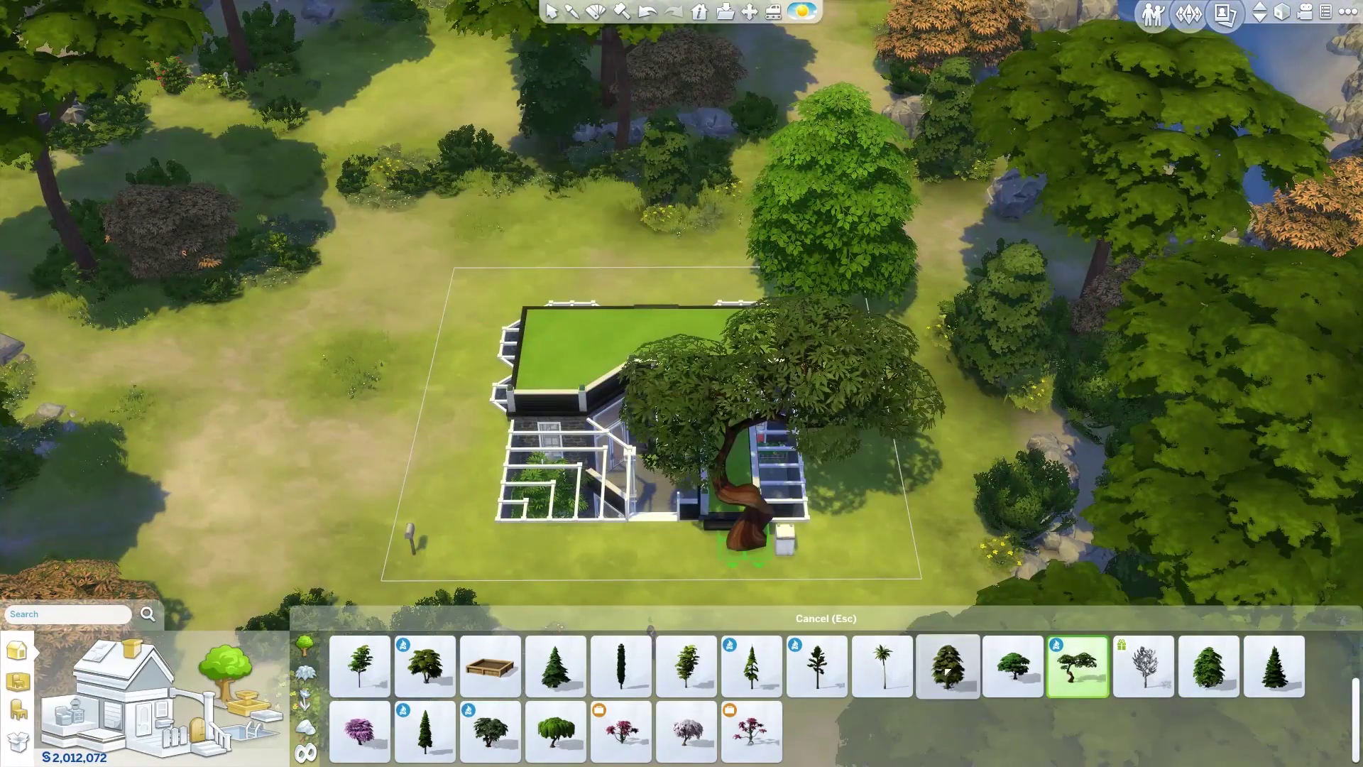
{"action": "left_click", "coordinate": [948, 666]}
{"action": "left_click", "coordinate": [1274, 666]}
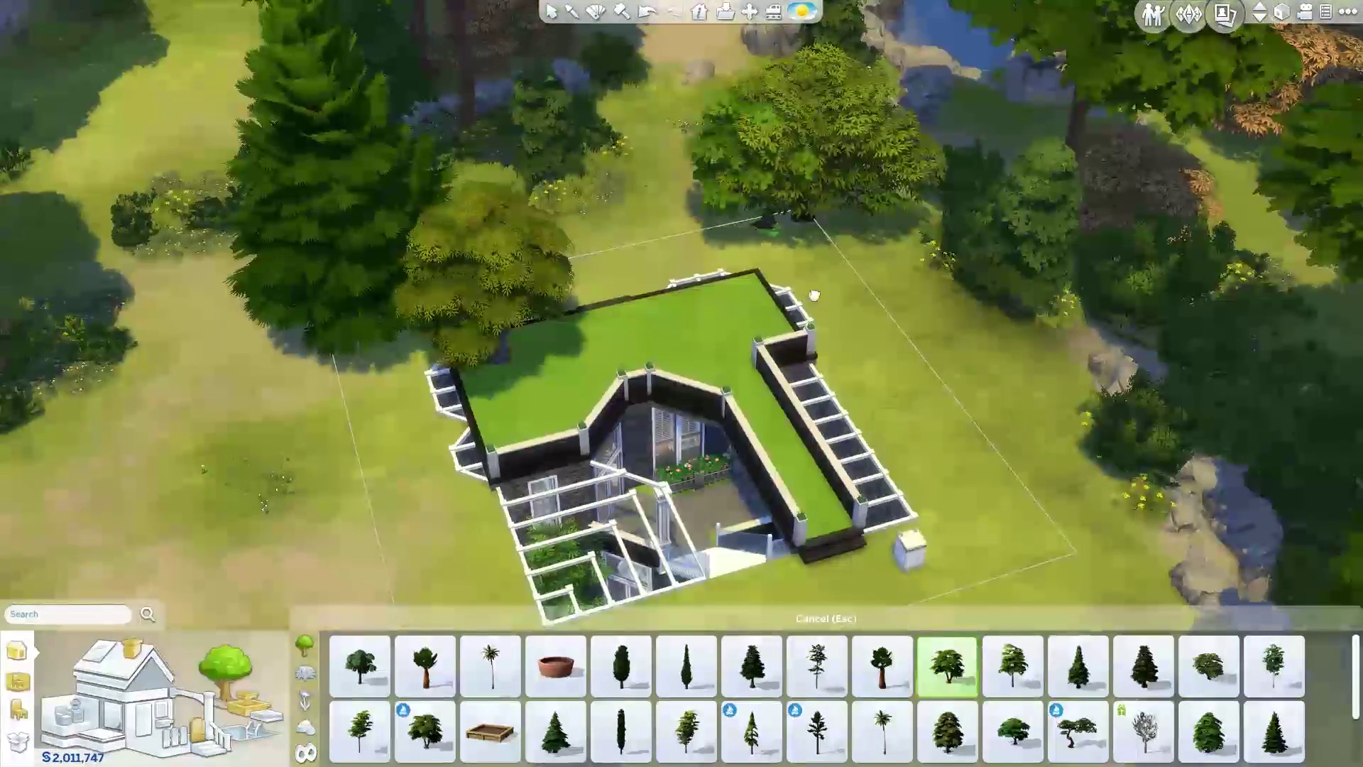
{"action": "left_click", "coordinate": [1013, 732]}
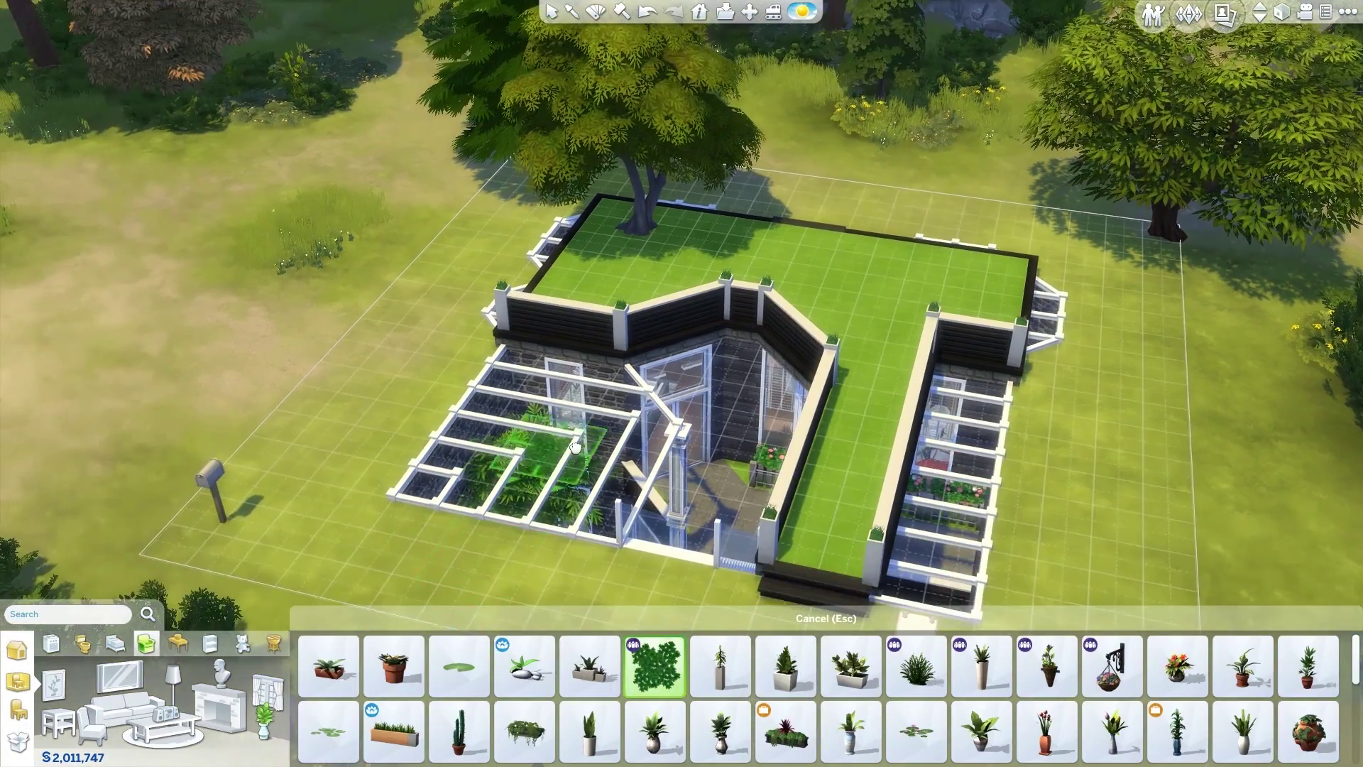
Plant a green shrub in the courtyard bed and pick a ground-cover plant
{"action": "left_click", "coordinate": [489, 436]}
{"action": "left_click", "coordinate": [1274, 666]}
{"action": "left_click", "coordinate": [820, 715]}
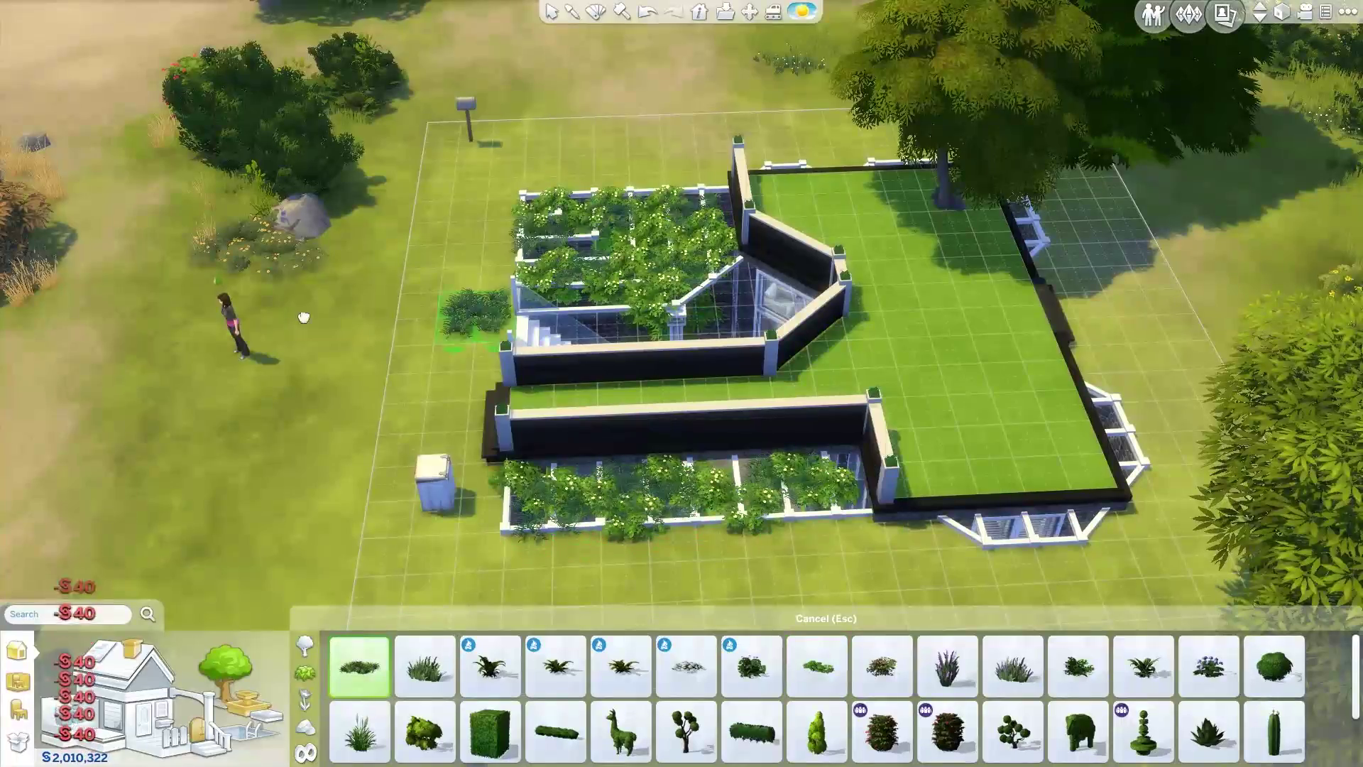
Place Low-Lying Pale Yellow Flowers in front of the lot's front wall
{"action": "scroll", "coordinate": [304, 317], "scroll_direction": "down", "scroll_amount": 3}
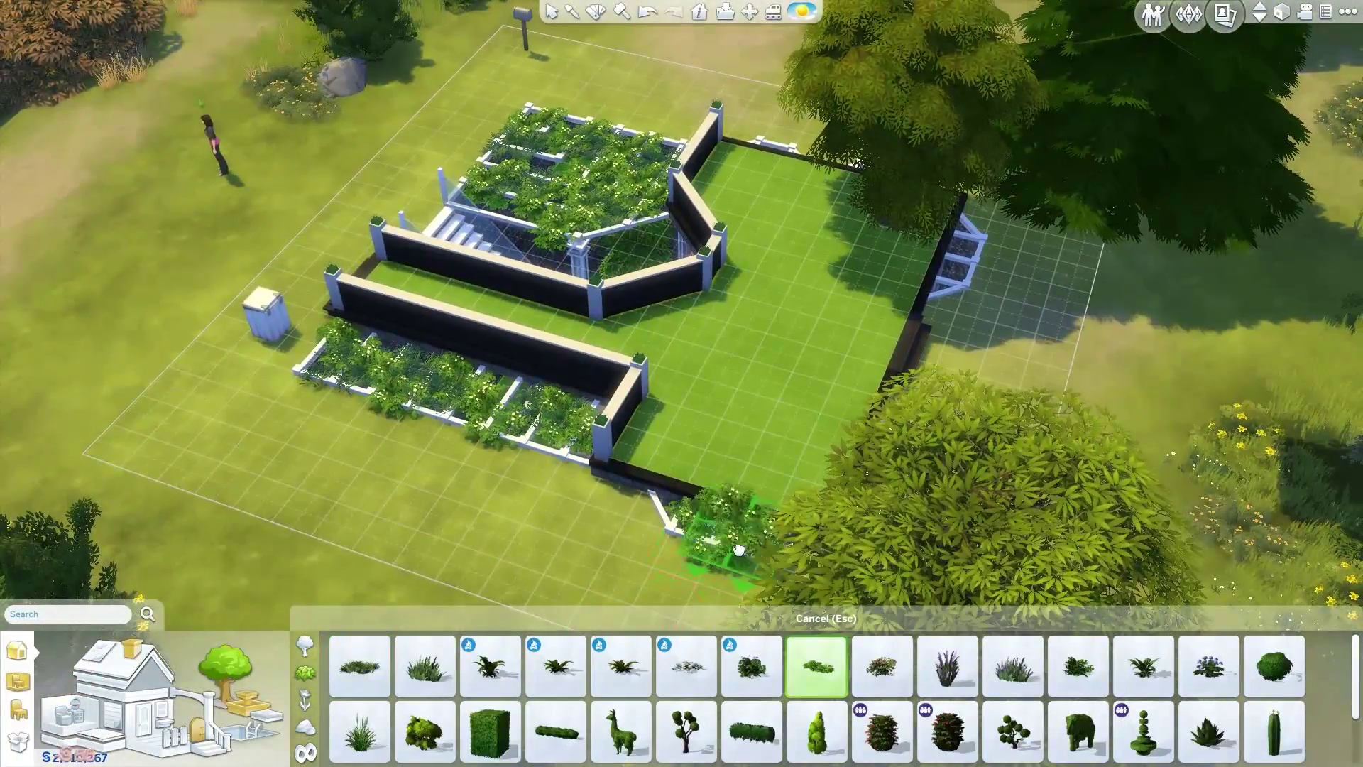
{"action": "scroll", "coordinate": [849, 268], "scroll_direction": "up", "scroll_amount": 3}
{"action": "left_click", "coordinate": [850, 268]}
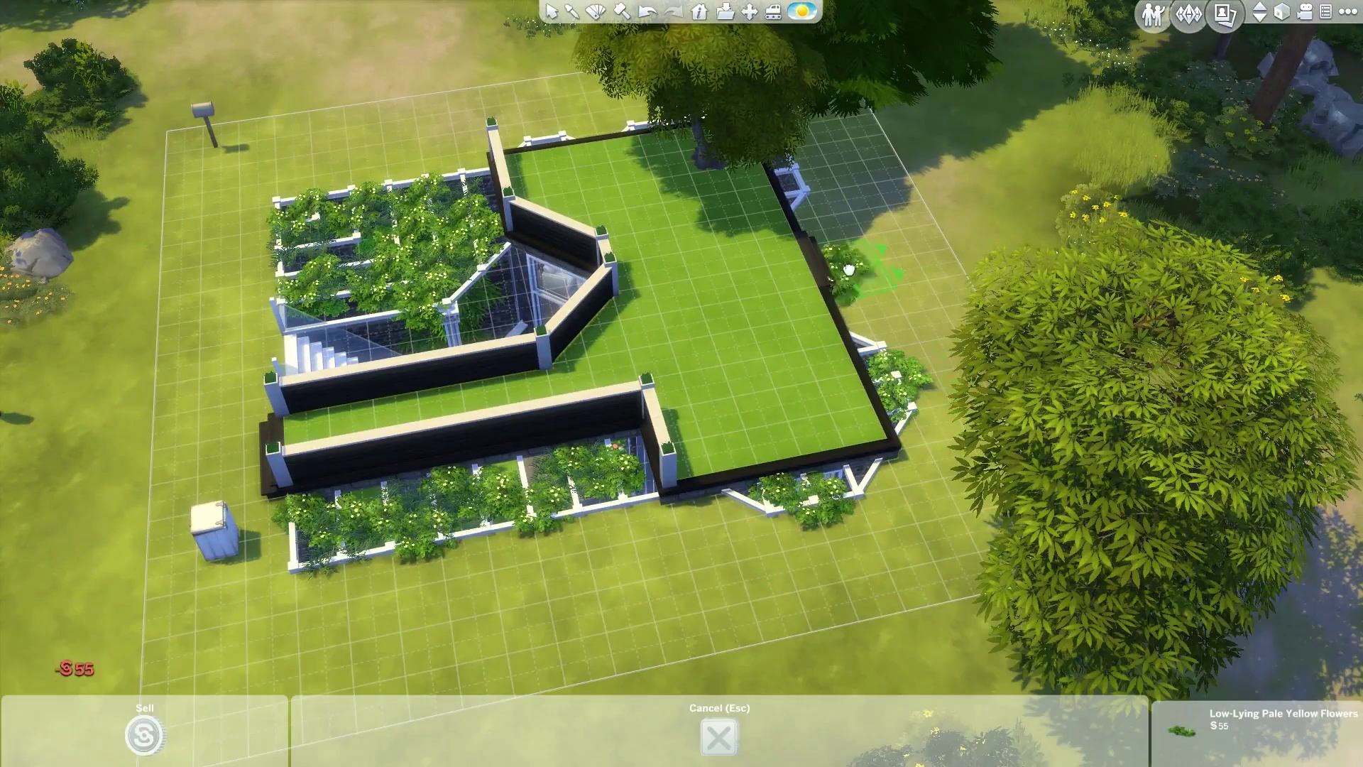
{"action": "key", "text": "comma"}
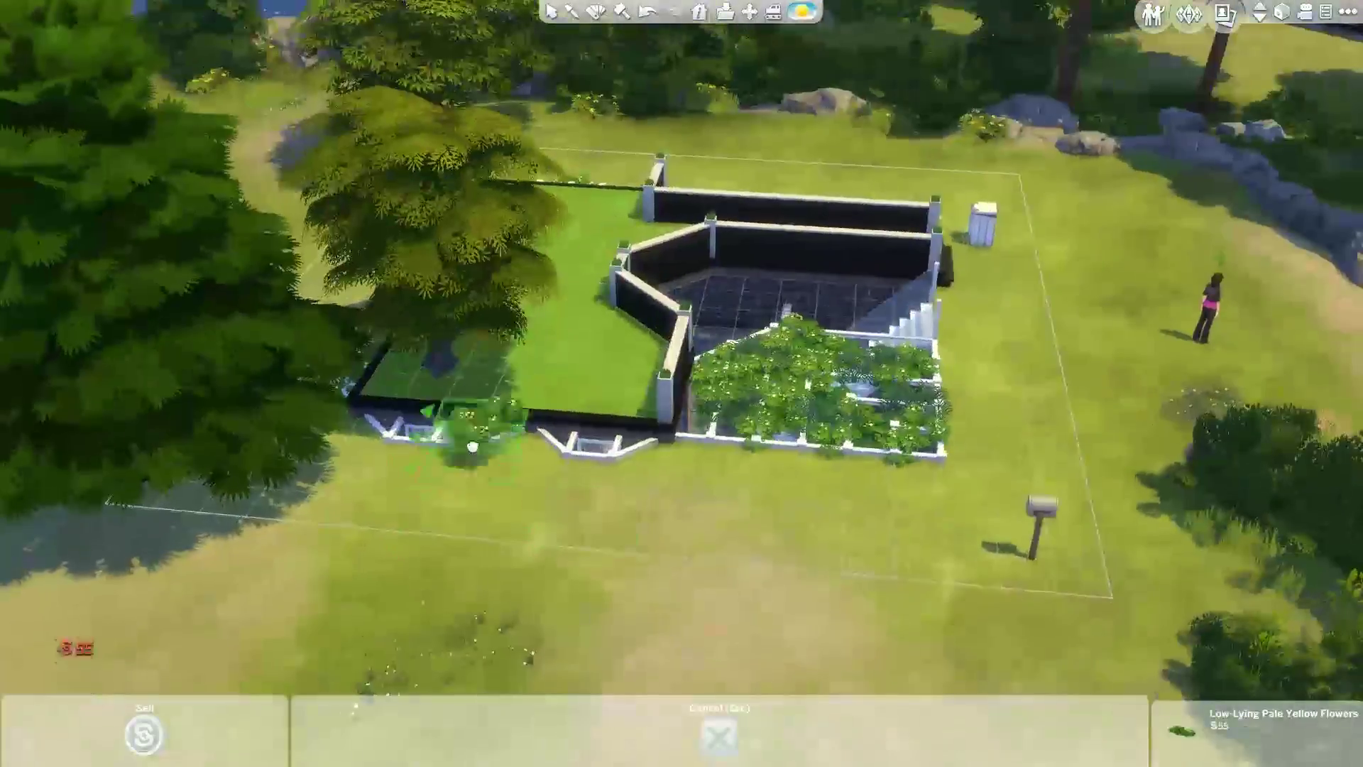
{"action": "scroll", "coordinate": [611, 462], "scroll_direction": "up", "scroll_amount": 3}
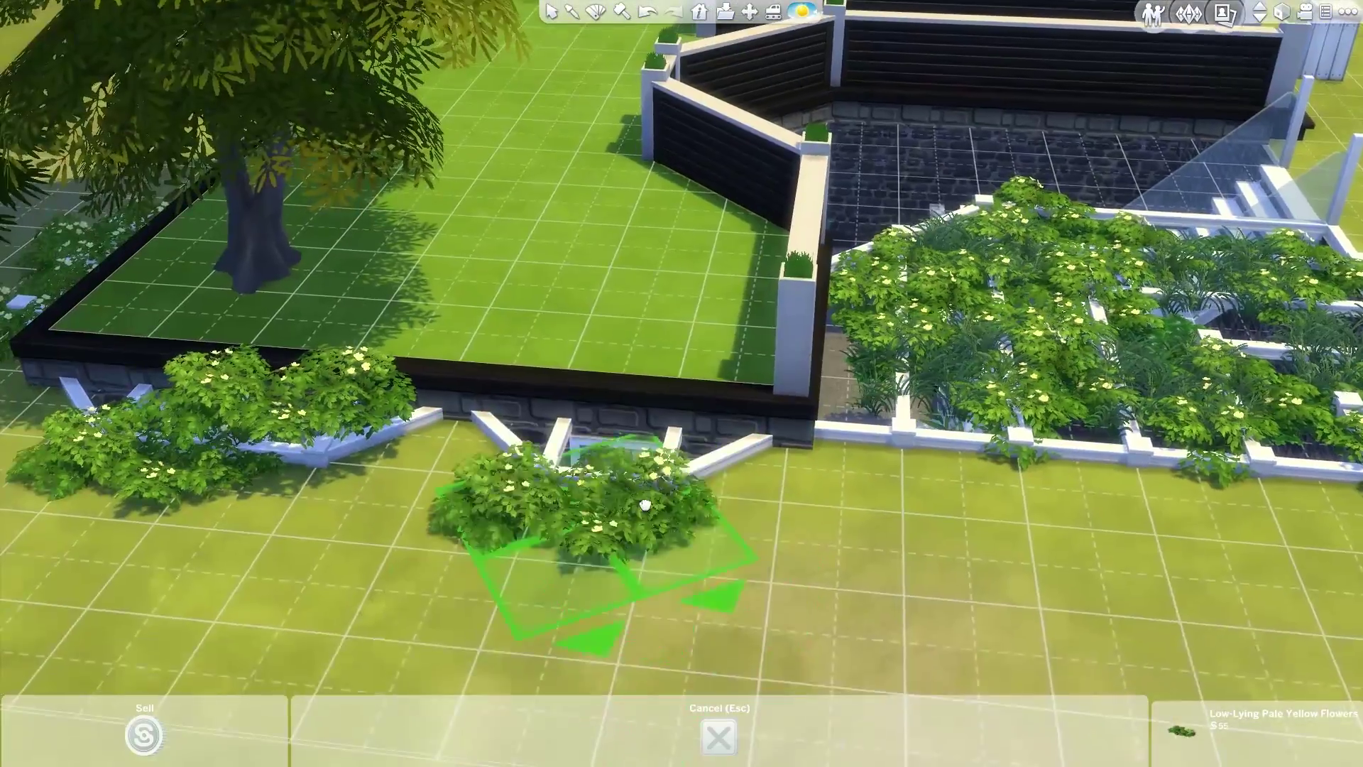
{"action": "left_click", "coordinate": [594, 525]}
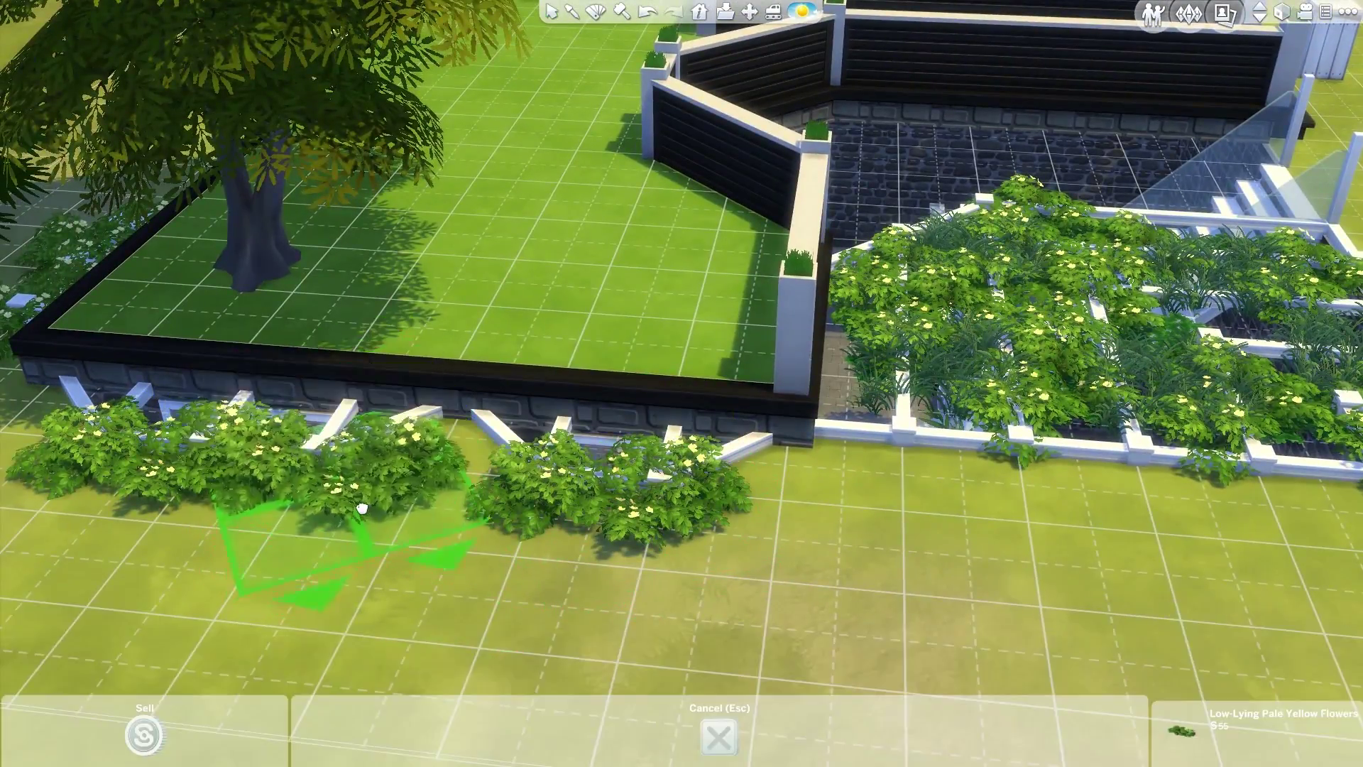
{"action": "key", "text": "Escape"}
Try the long hedge and Anything Goes Party Bush for the courtyard planter, then cancel
{"action": "key", "text": "period"}
{"action": "key", "text": "d"}
{"action": "left_click", "coordinate": [556, 731]}
{"action": "scroll", "coordinate": [389, 393], "scroll_direction": "up", "scroll_amount": 3}
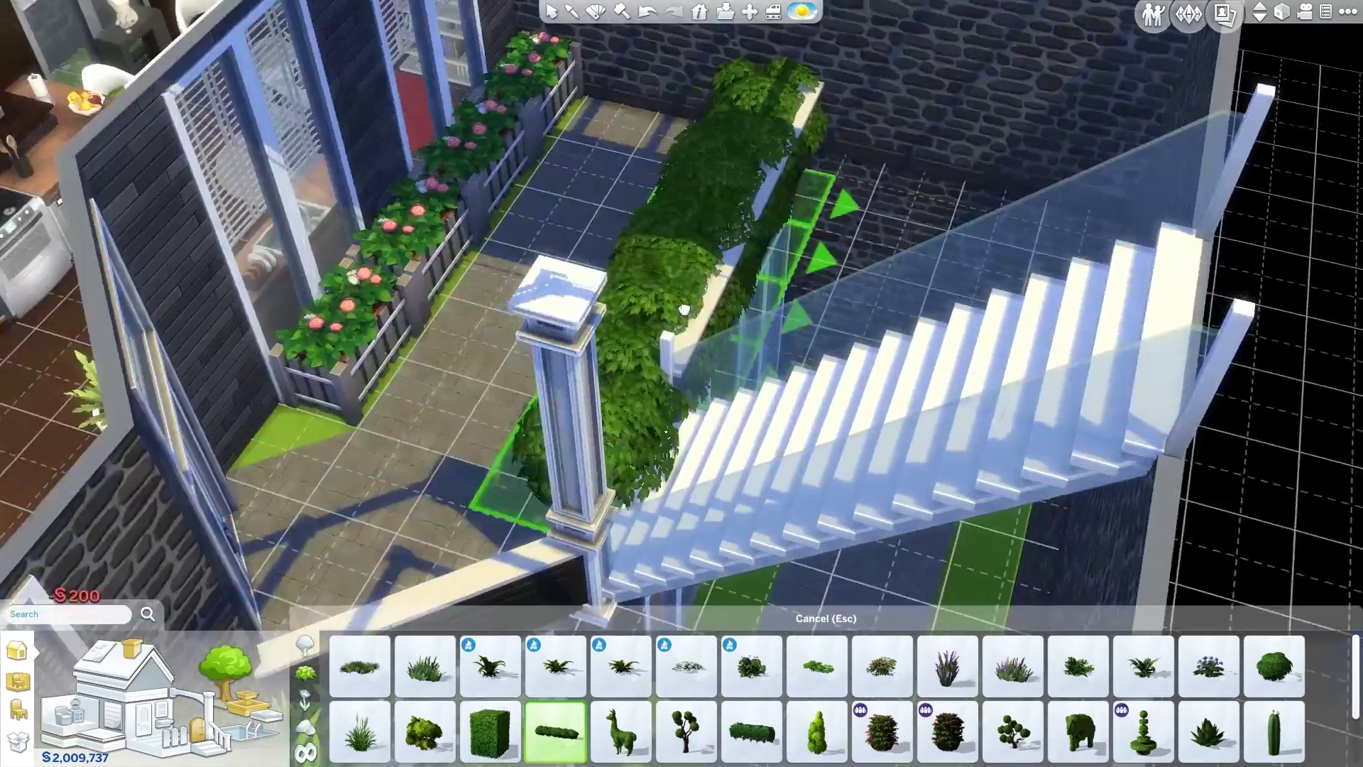
{"action": "scroll", "coordinate": [683, 310], "scroll_direction": "down", "scroll_amount": 5}
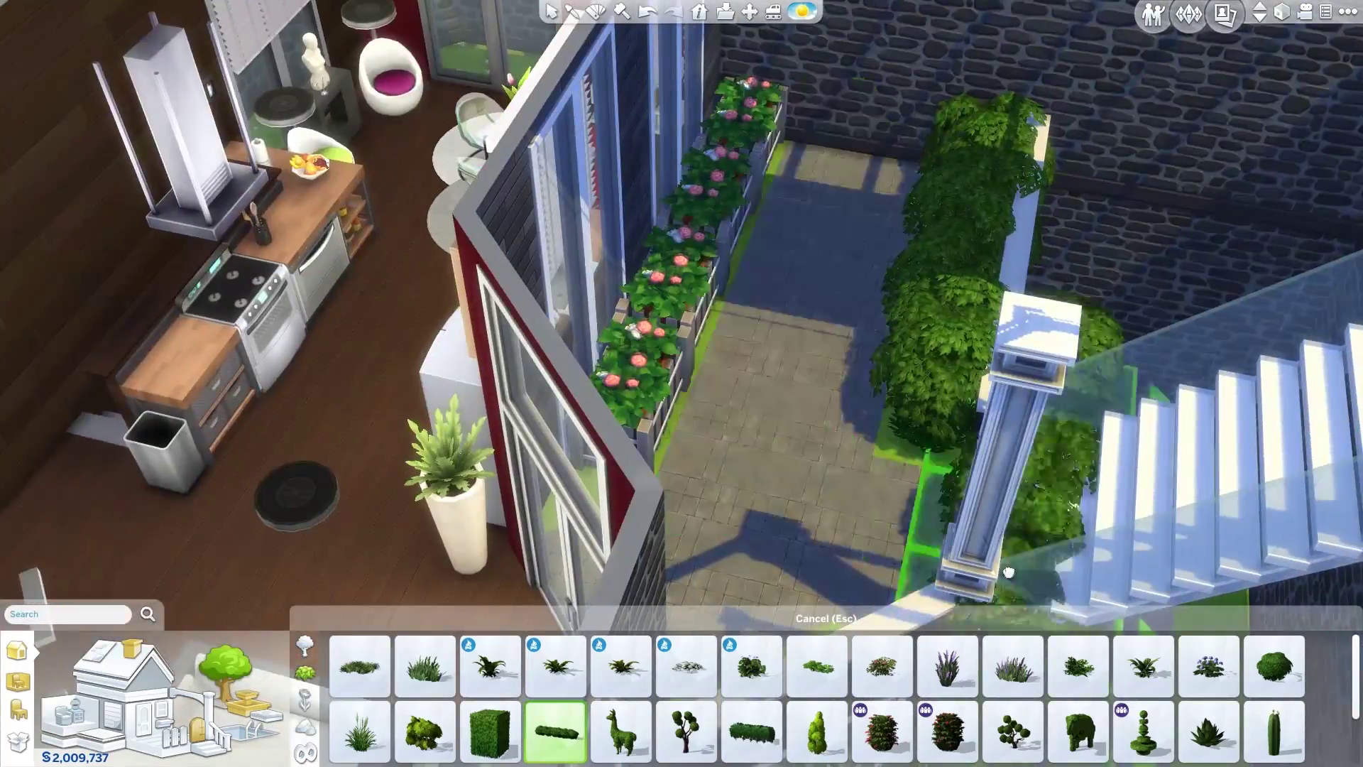
{"action": "left_click", "coordinate": [947, 731]}
{"action": "scroll", "coordinate": [870, 296], "scroll_direction": "down", "scroll_amount": 3}
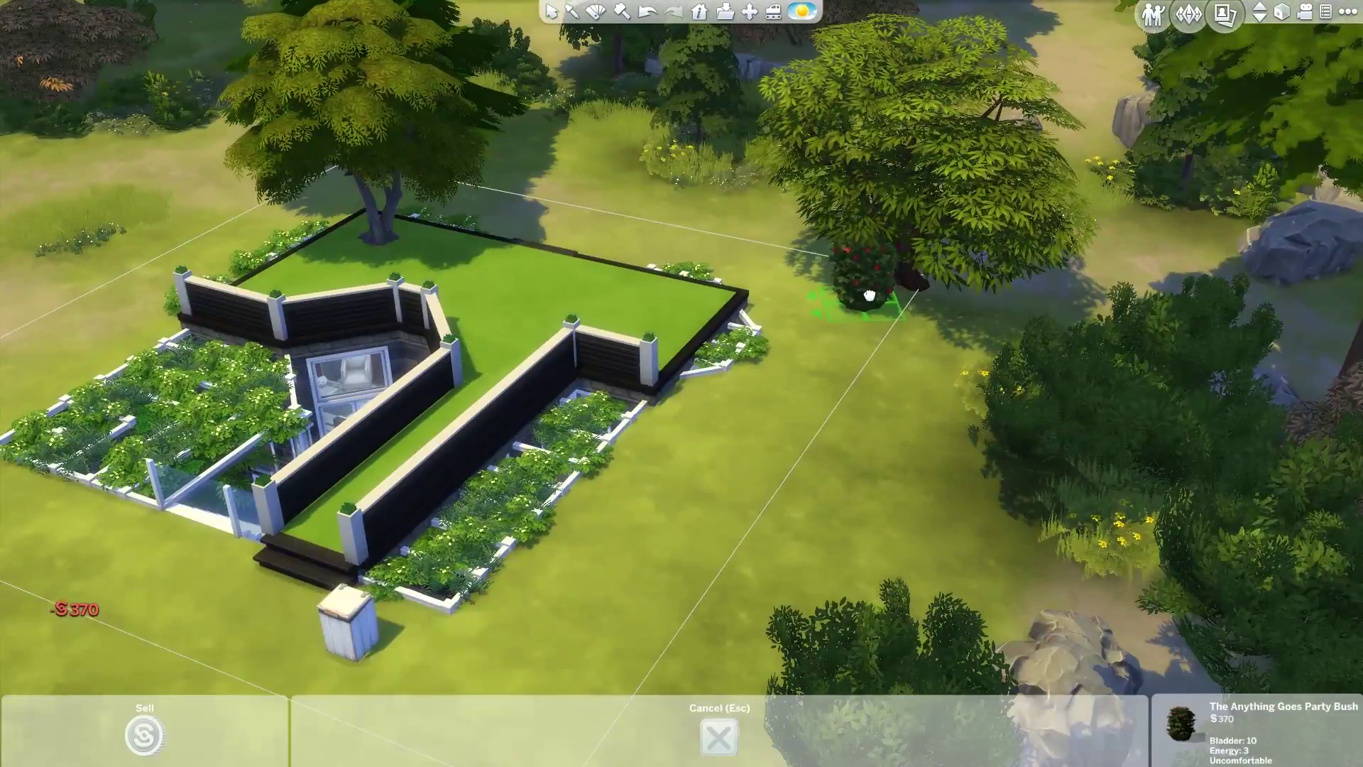
{"action": "key", "text": "Escape"}
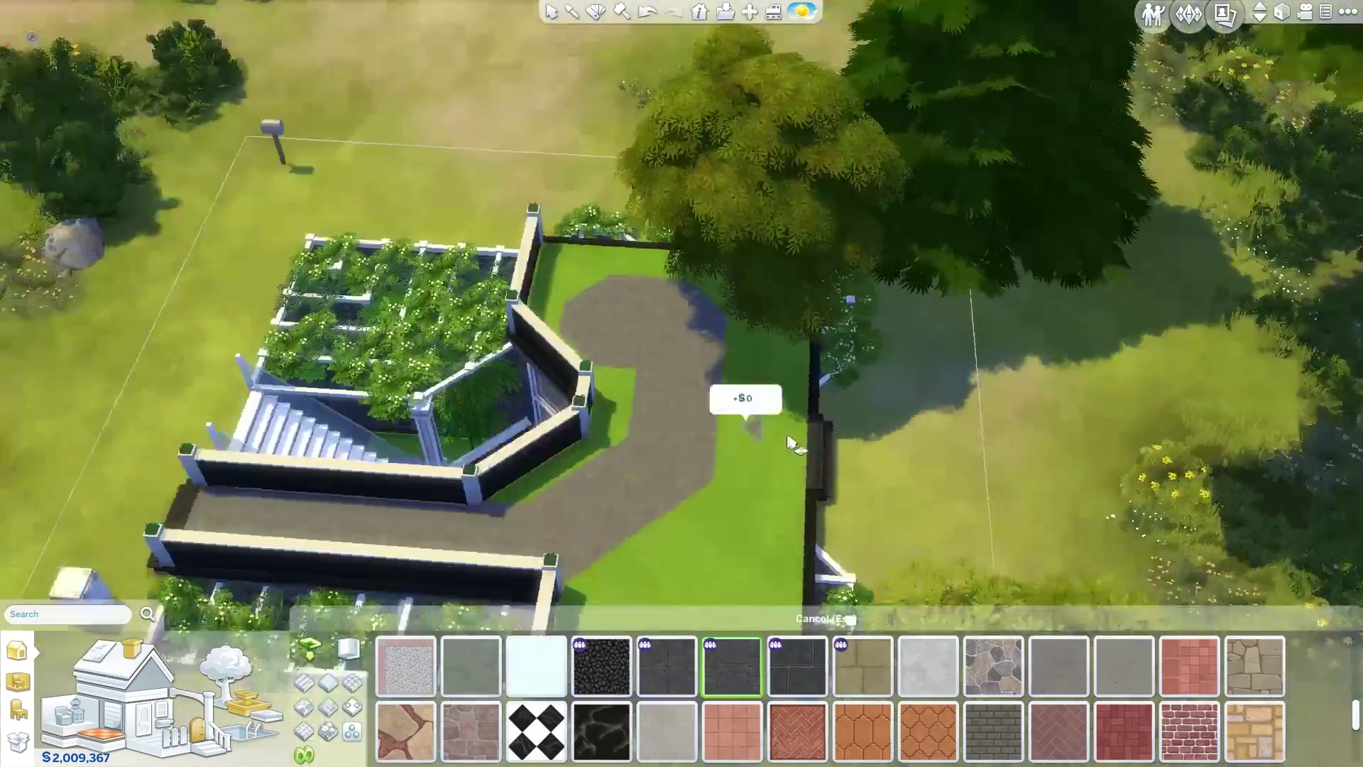
Paint more dark path tiles across the roof toward the lot front
{"action": "key", "text": "comma"}
{"action": "key", "text": "comma"}
{"action": "left_click", "coordinate": [526, 416]}
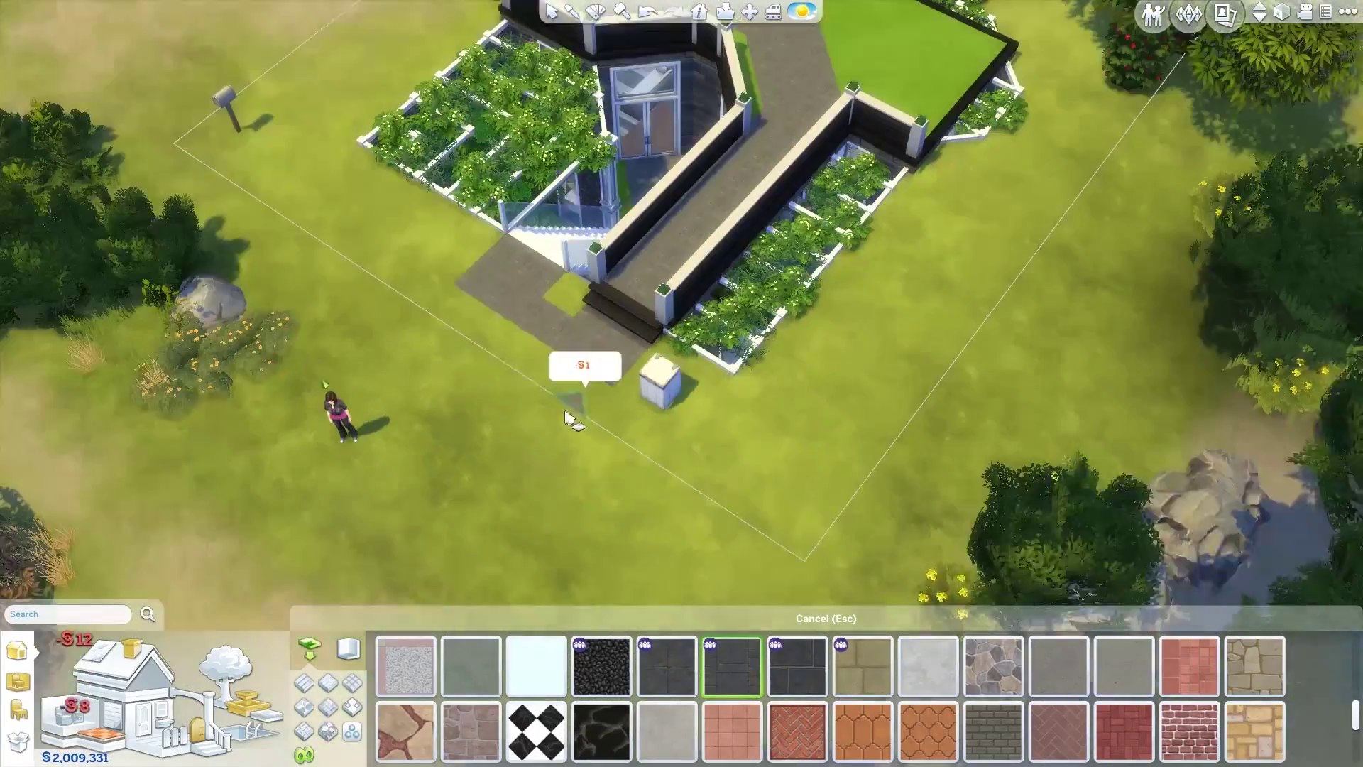
{"action": "key", "text": "comma"}
{"action": "key", "text": "Escape"}
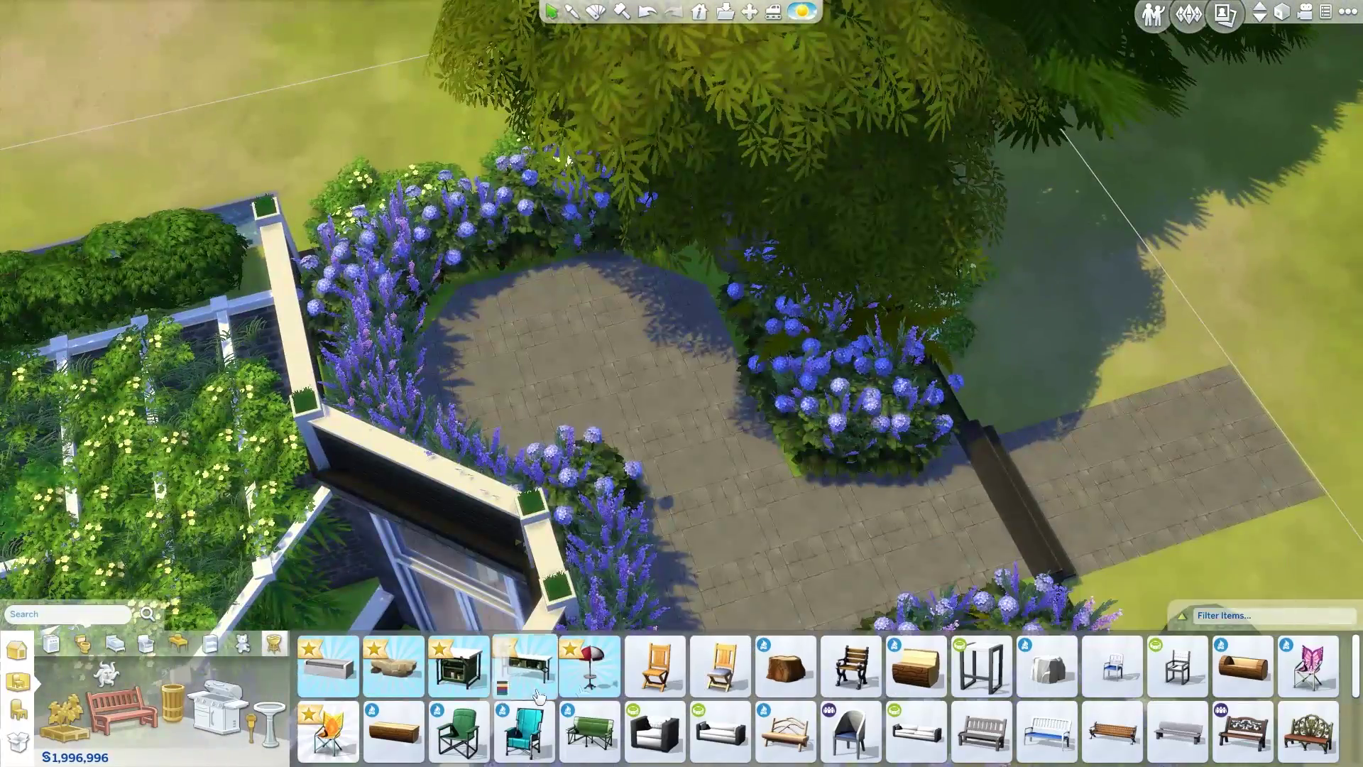
Place the umbrella dining table on the roof patio, then search 'mailbo' for the Old Country Mailbox
{"action": "left_click", "coordinate": [590, 666]}
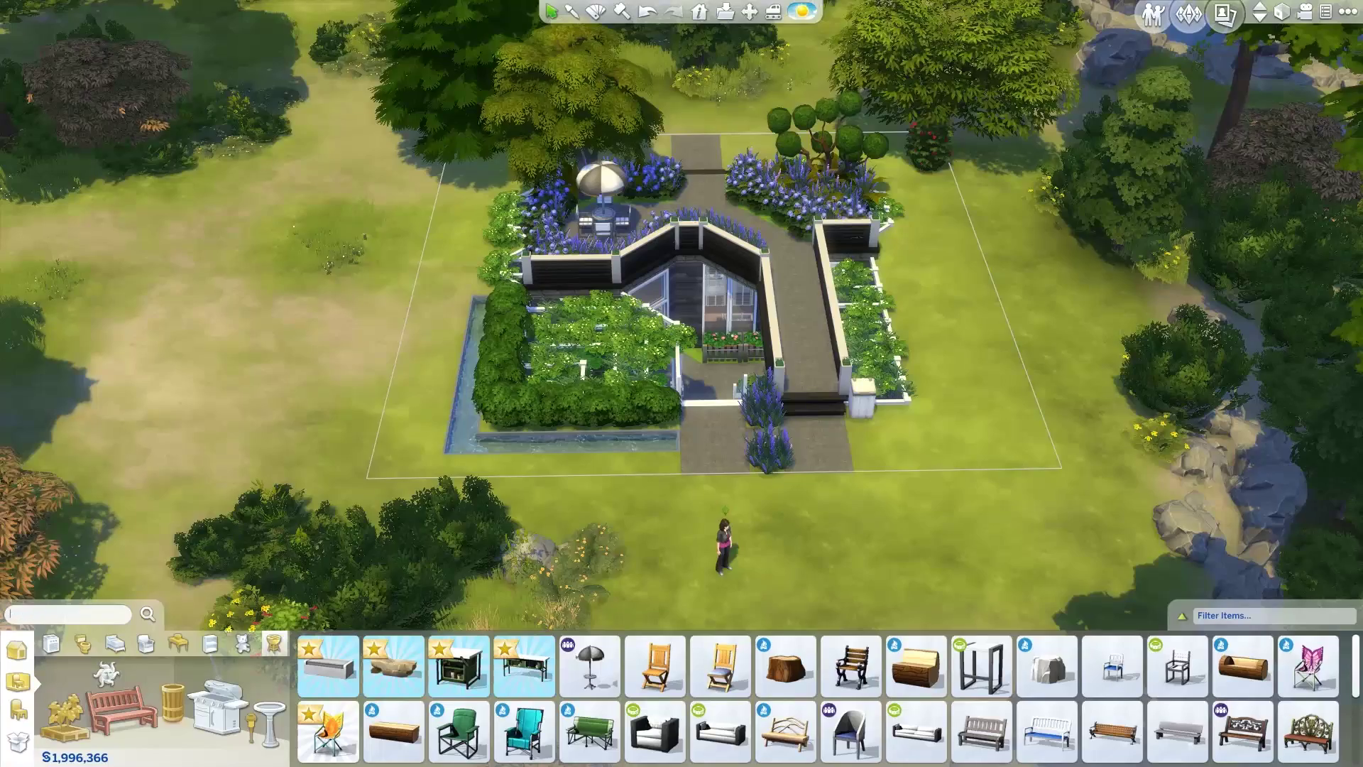
{"action": "type", "text": "mailbo"}
{"action": "key", "text": "Return"}
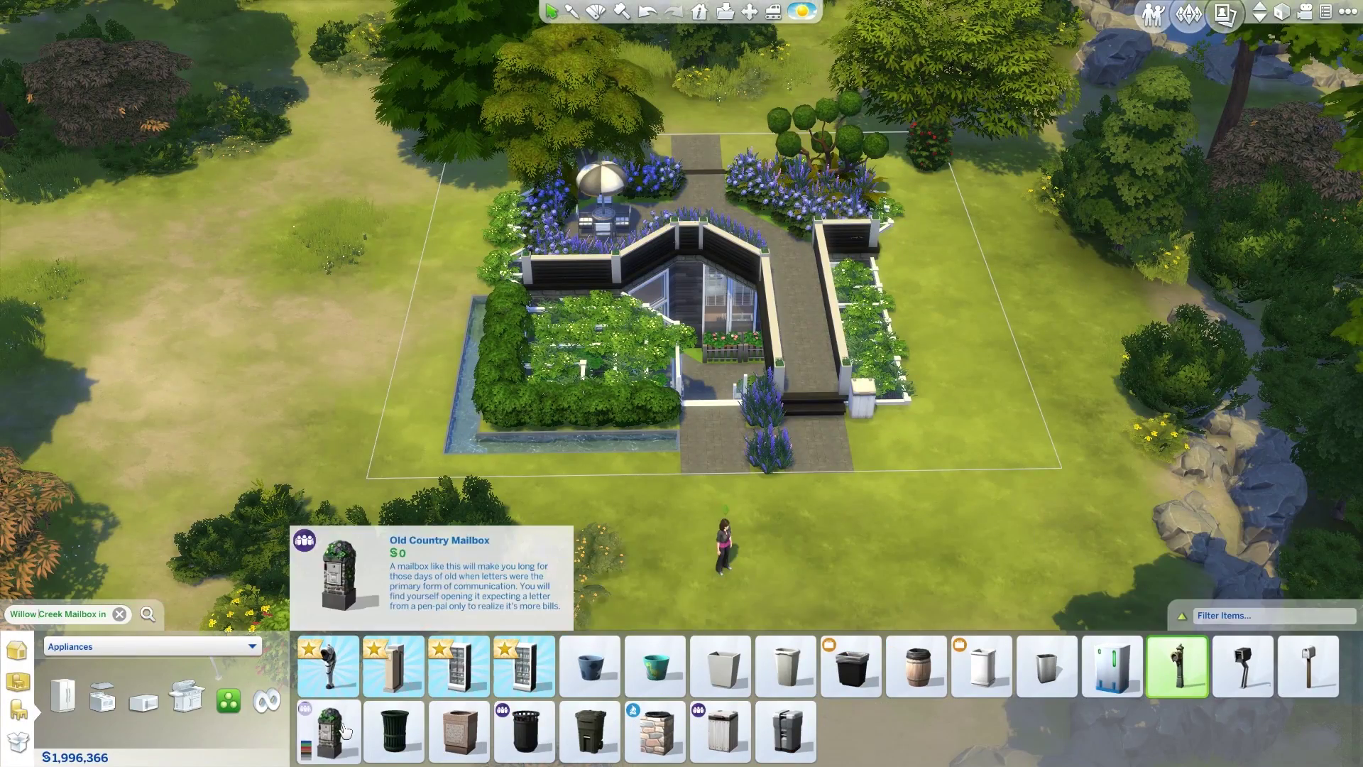
{"action": "scroll", "coordinate": [664, 472], "scroll_direction": "up", "scroll_amount": 3}
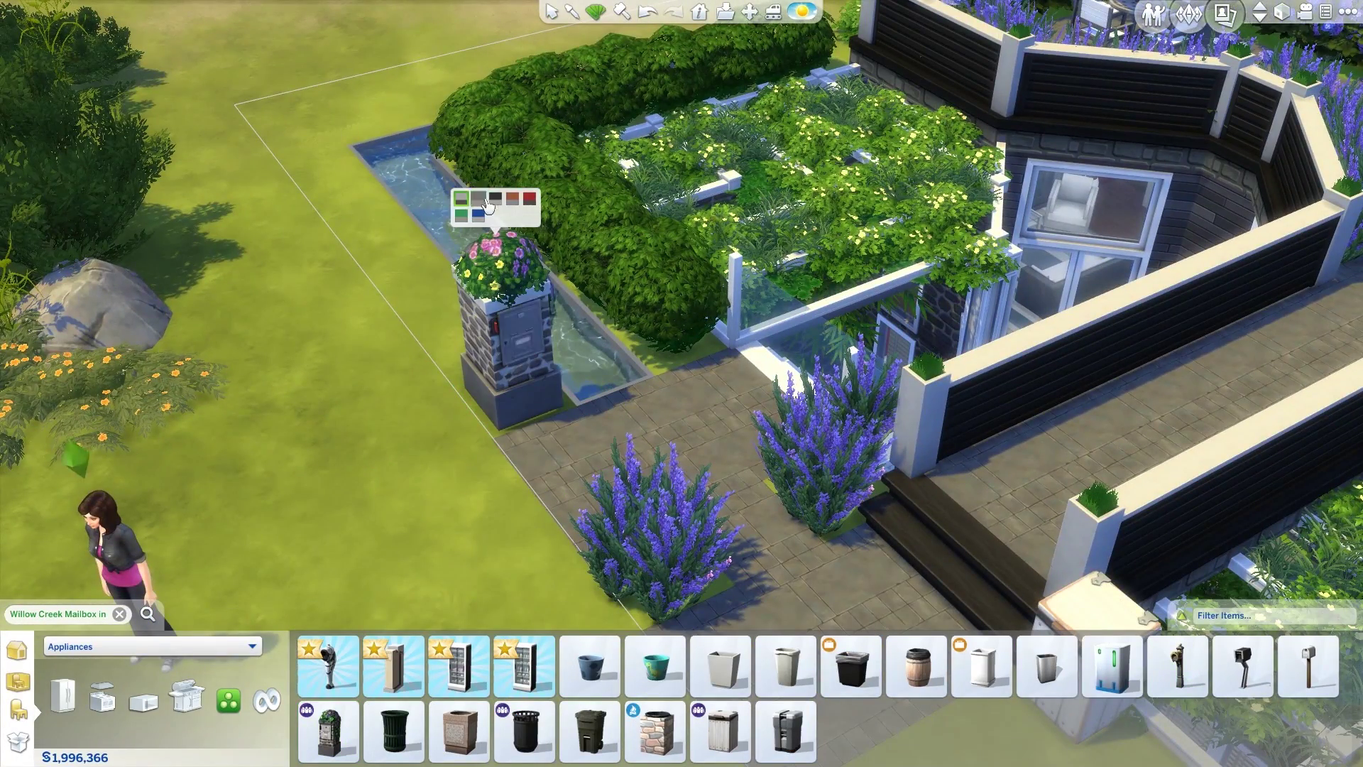
{"action": "key", "text": "e"}
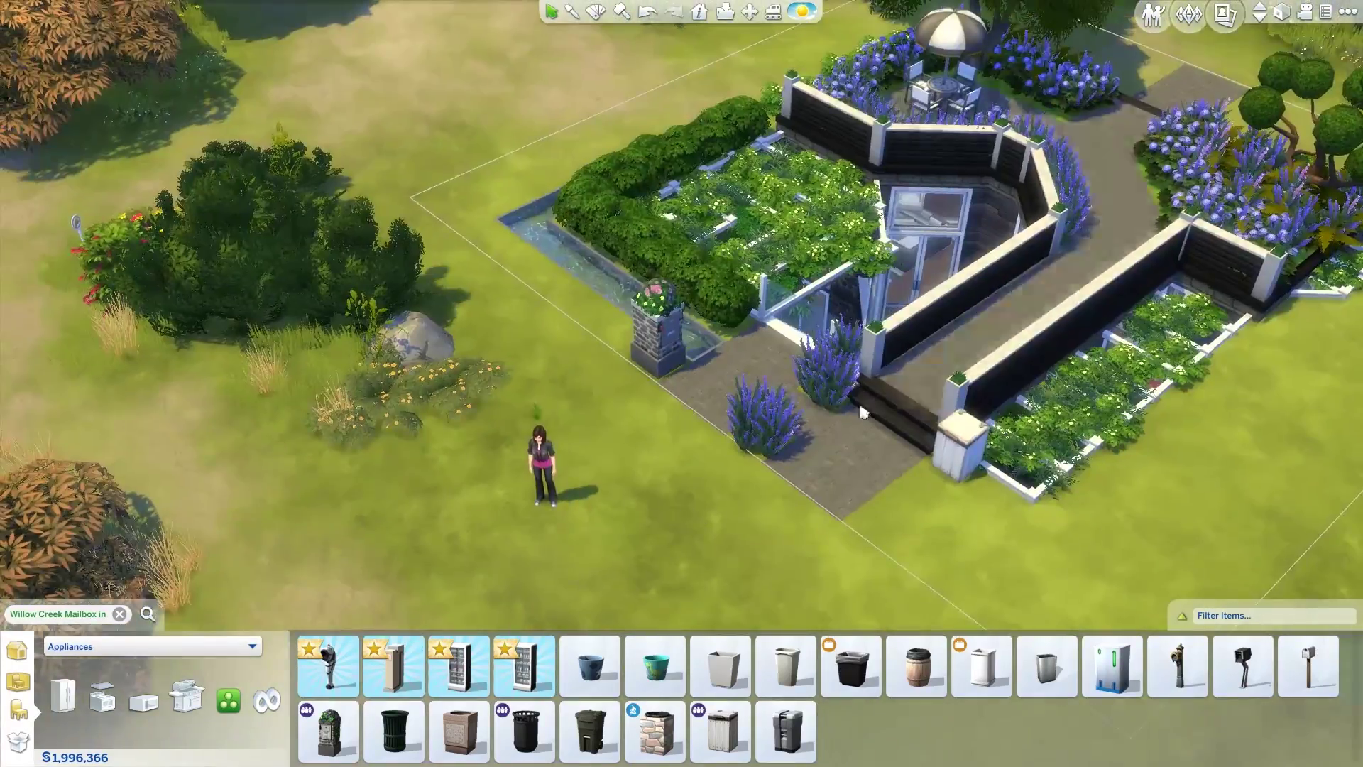
Plant hydrangeas and ferns around the narrow courtyard's paved centre
{"action": "left_click", "coordinate": [1346, 13]}
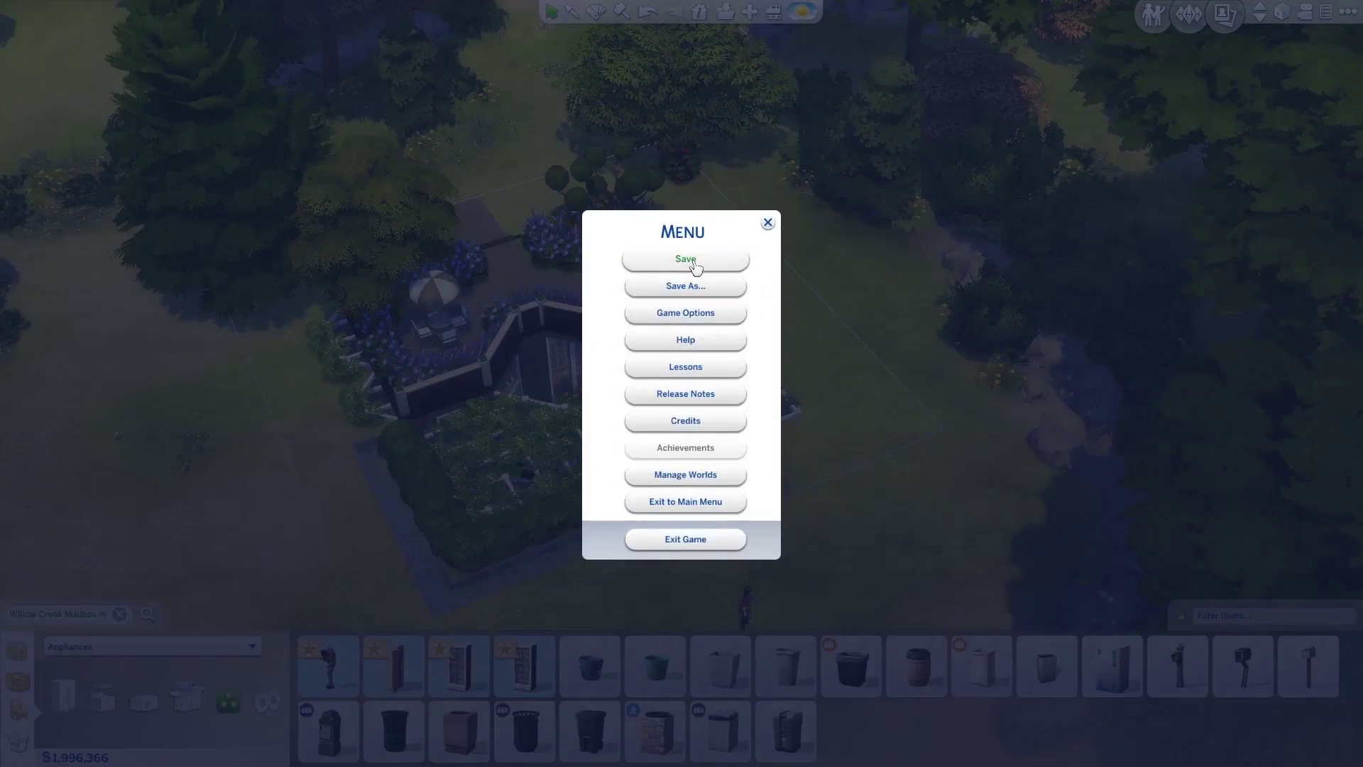
{"action": "key", "text": "Escape"}
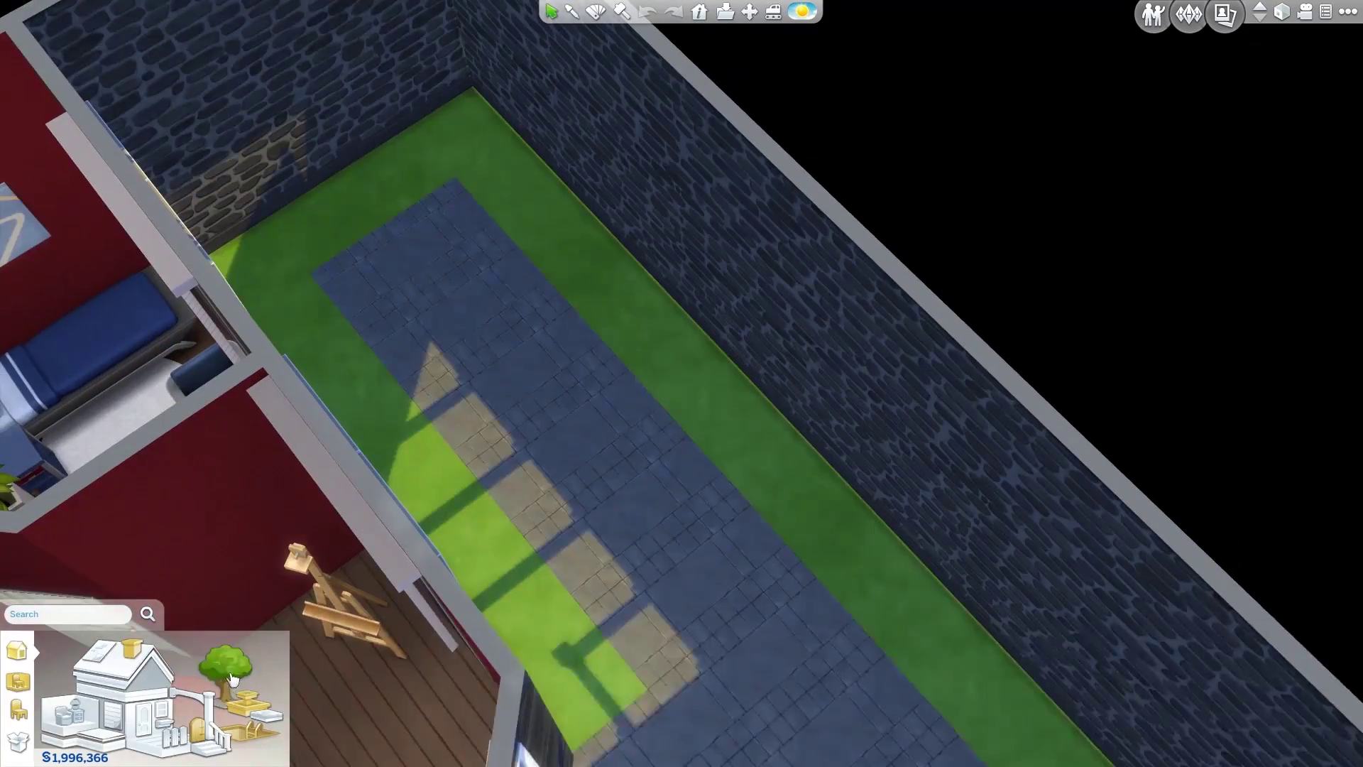
{"action": "left_click", "coordinate": [685, 666]}
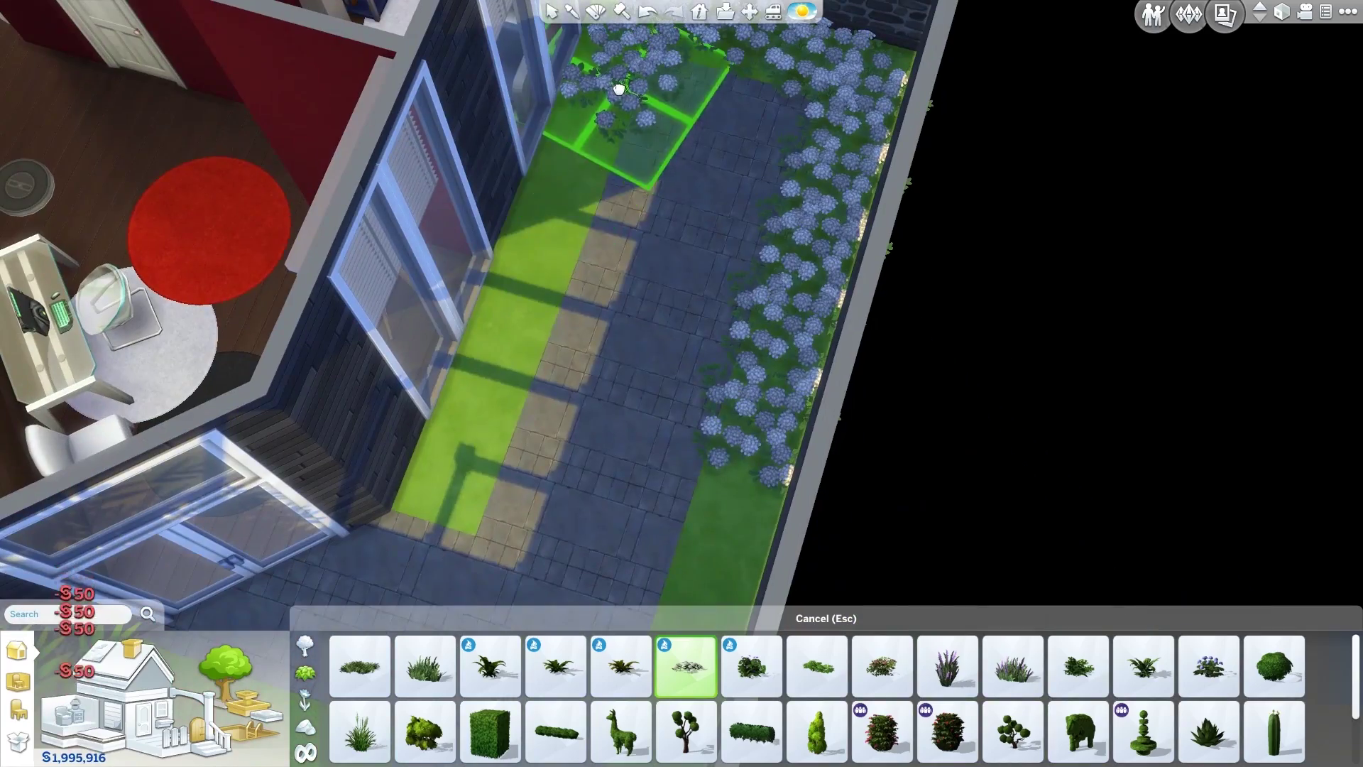
{"action": "key", "text": "e"}
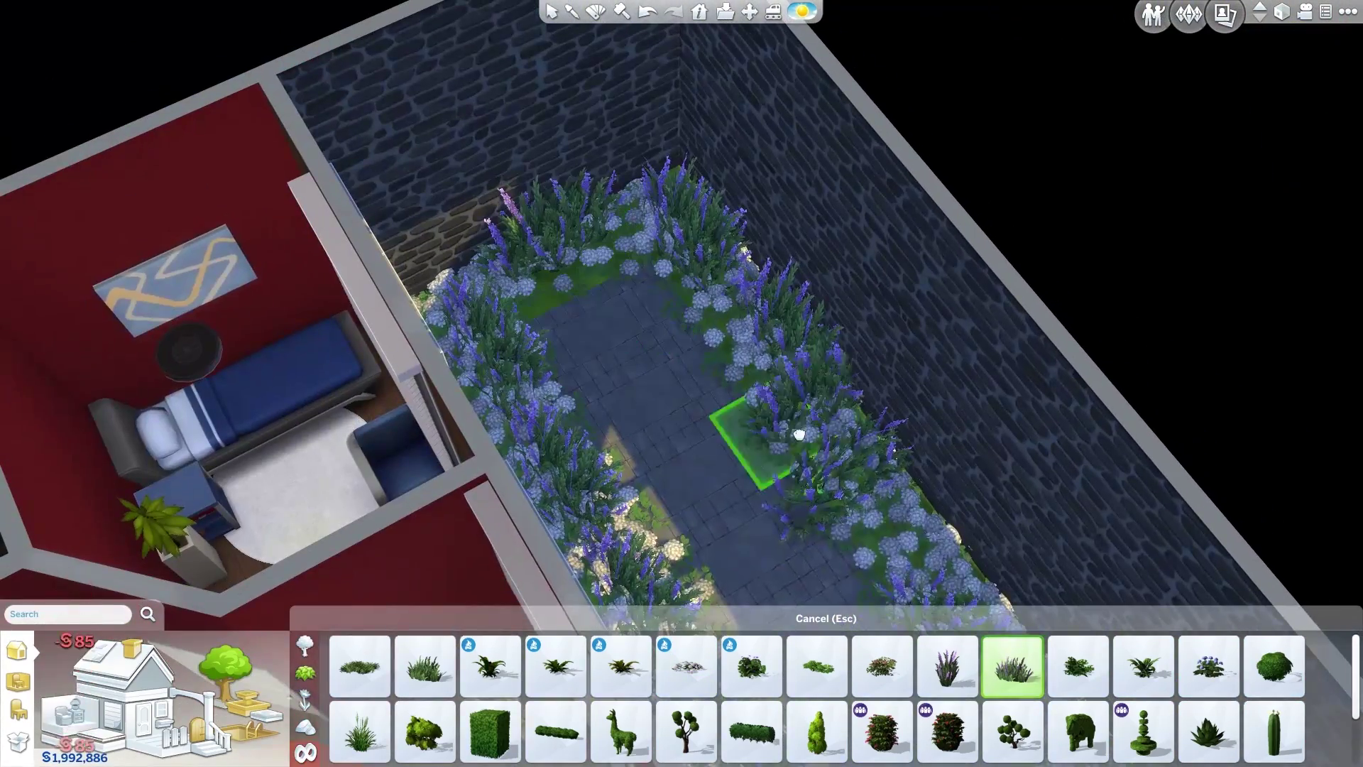
{"action": "left_click", "coordinate": [555, 666]}
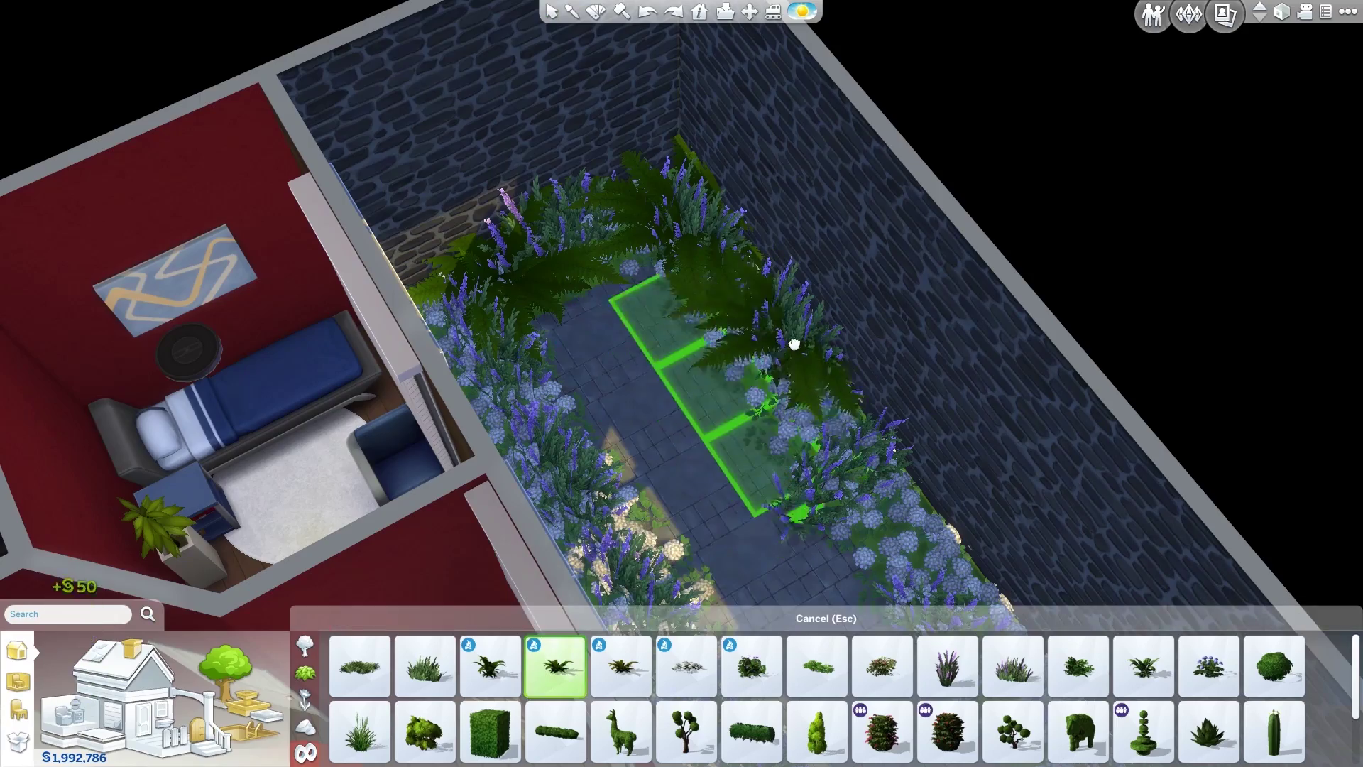